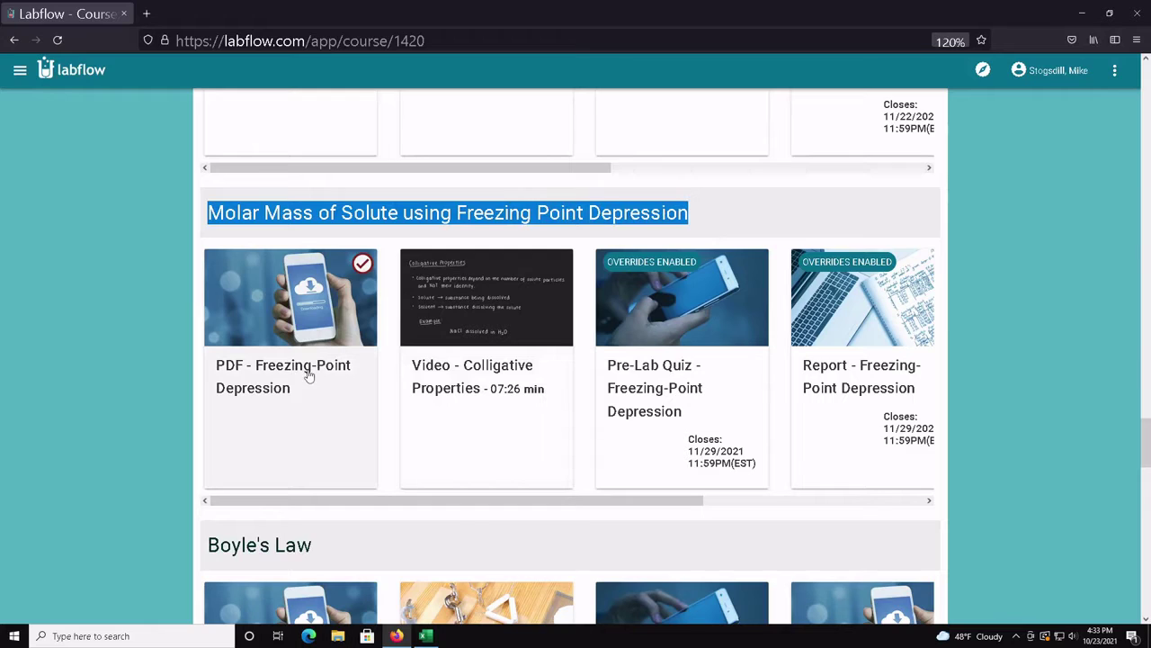
Open the 'PDF - Freezing-Point Depression' manual from the Freezing Point Depression module
click(308, 376)
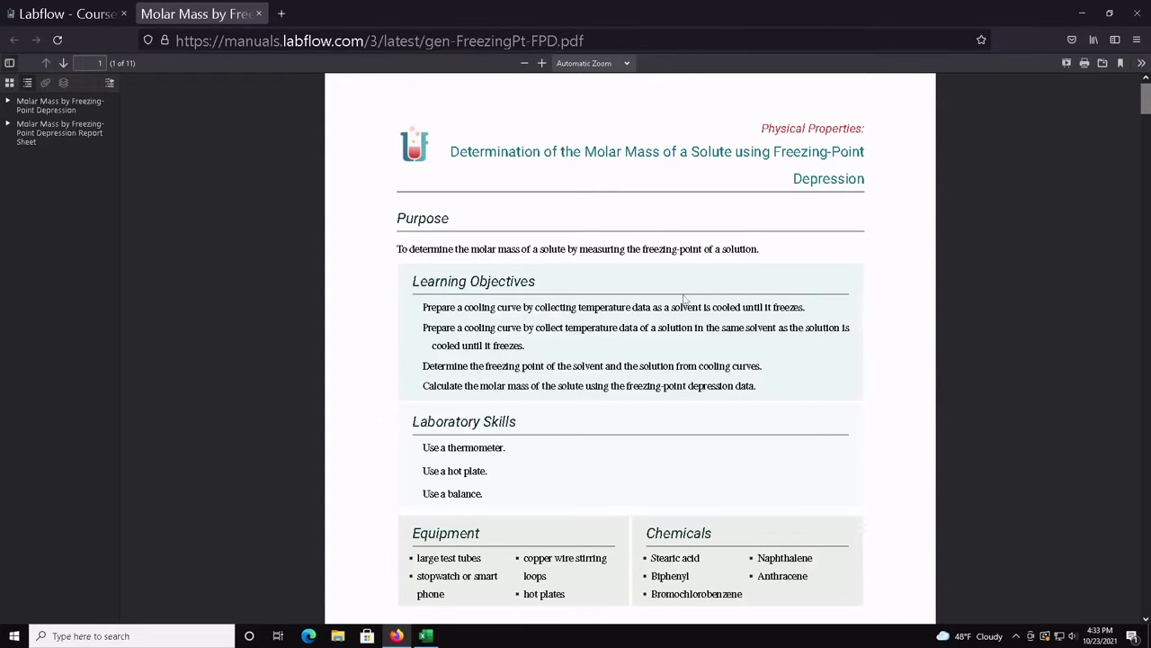
Scroll the manual from the Purpose page to page 2's Introduction and Equations FPD.1–FPD.6
scroll(684, 300, down, 10)
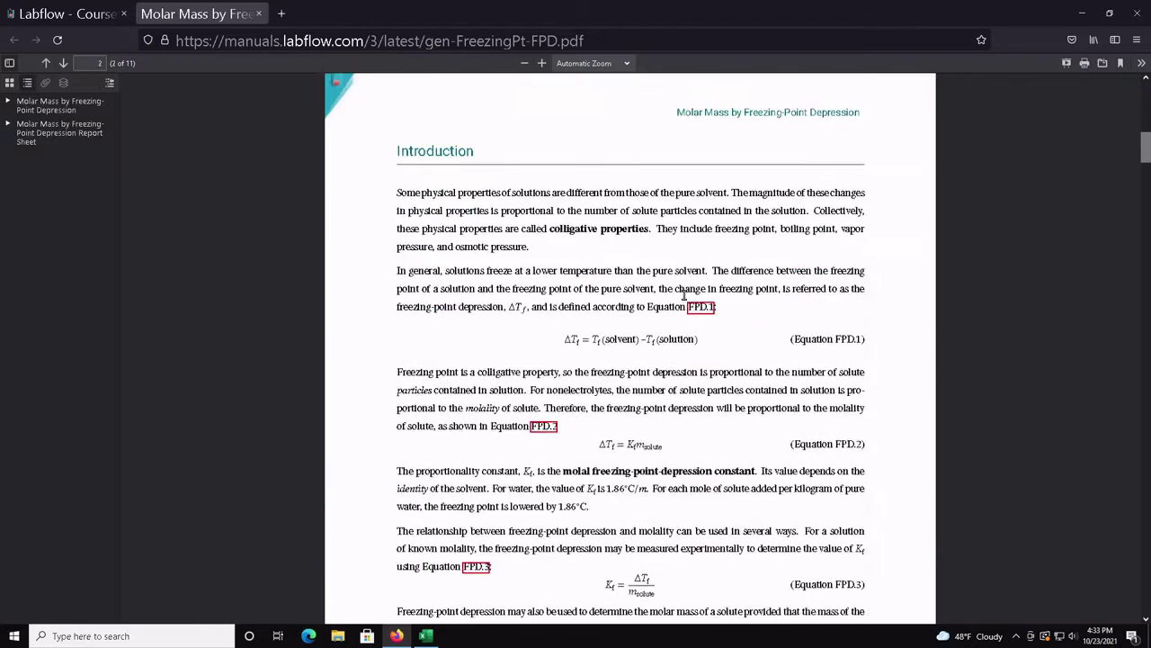
scroll(684, 300, down, 6)
scroll(683, 299, up, 2)
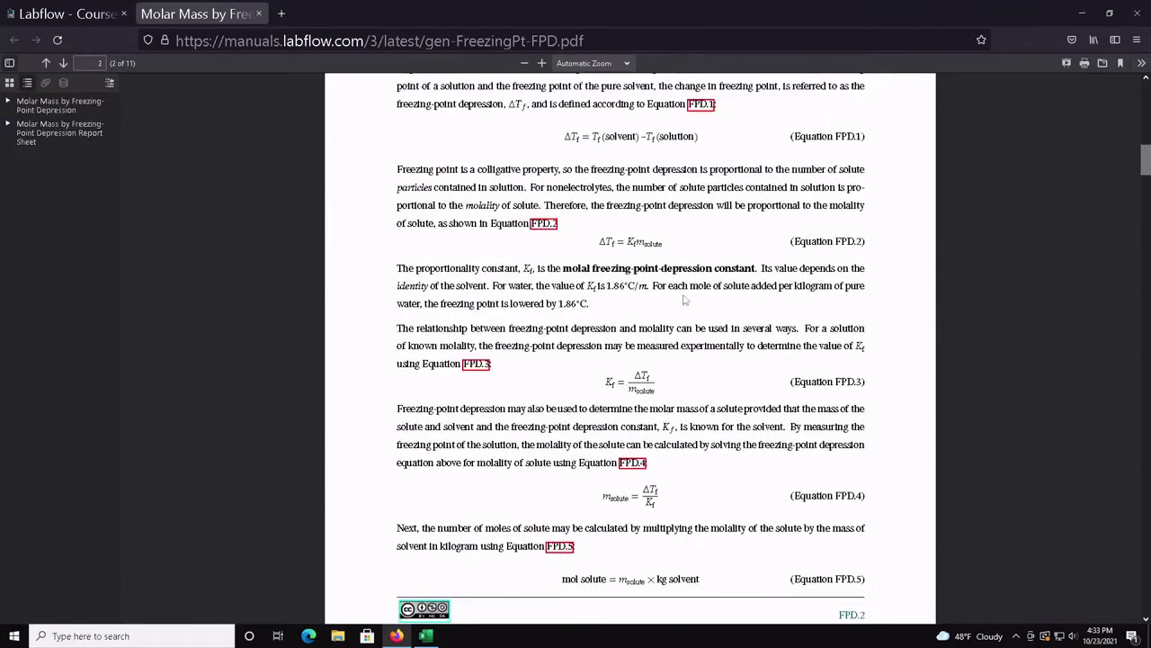
scroll(683, 300, up, 2)
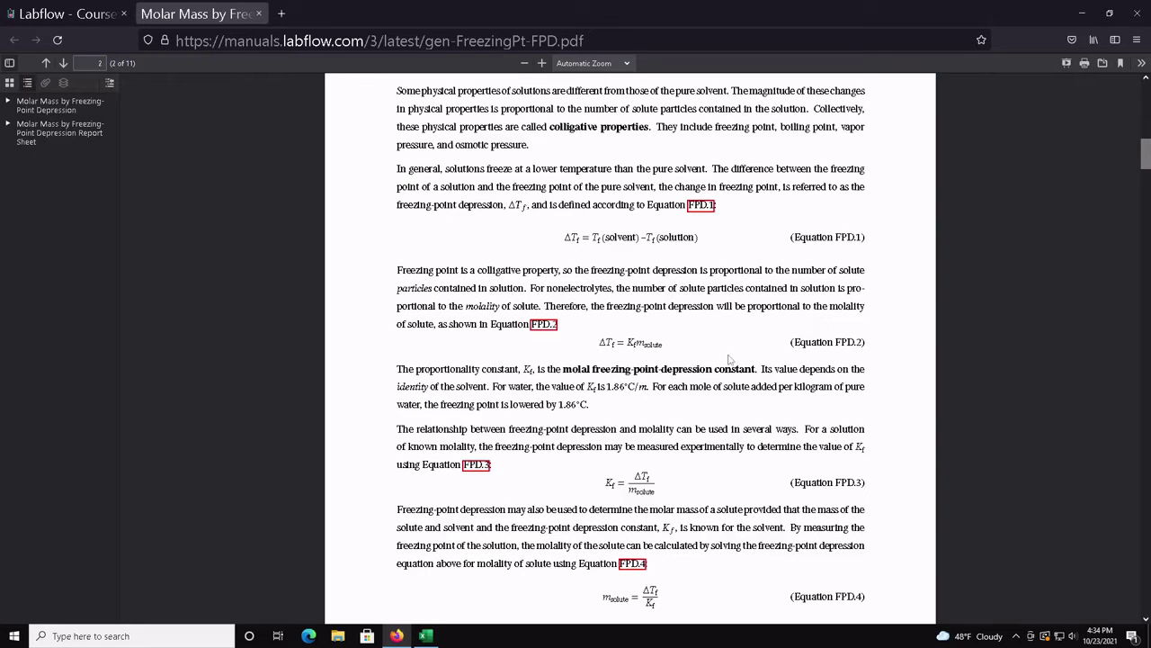
scroll(715, 357, down, 2)
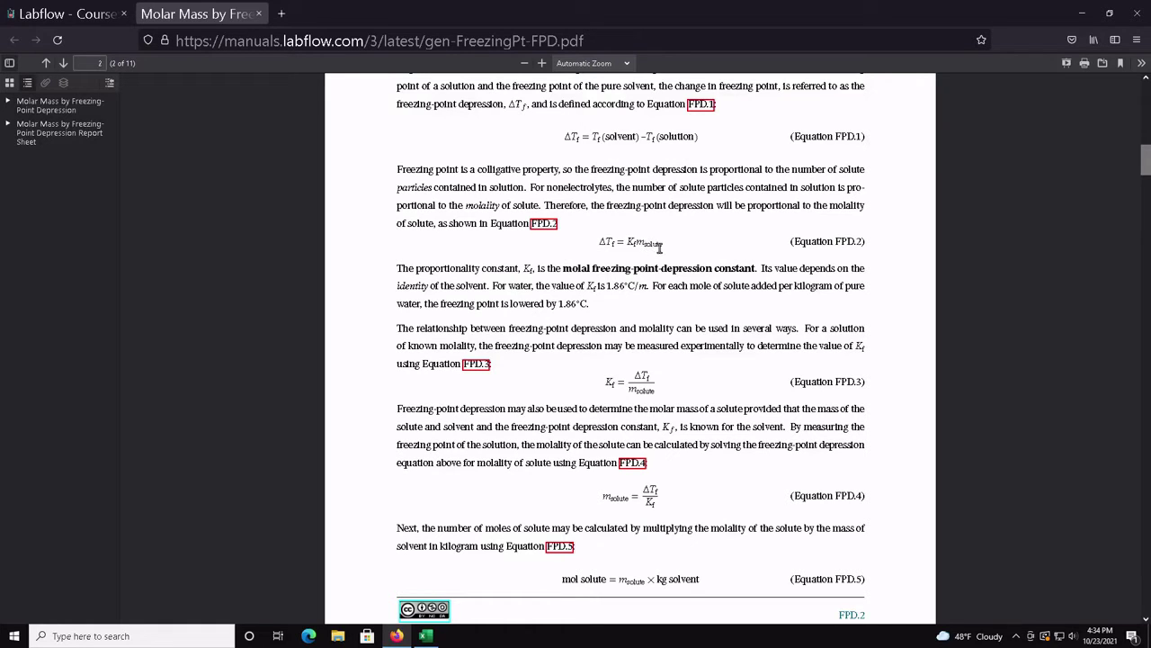
scroll(700, 281, down, 3)
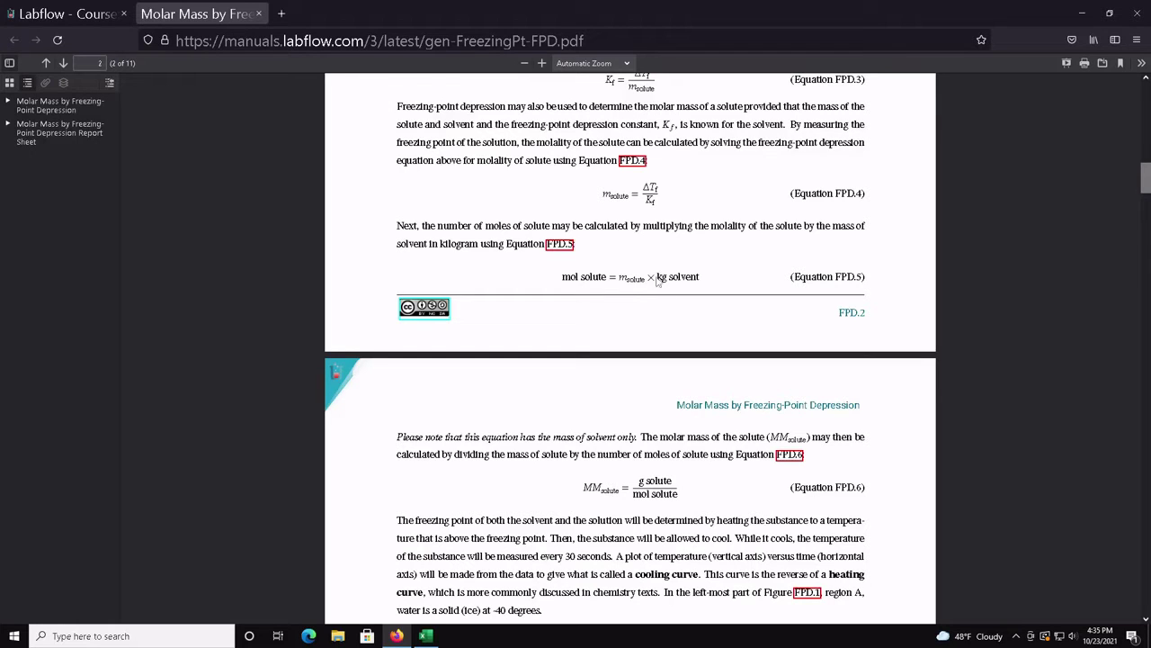
Highlight the mol solute, kg solvent and g solute terms in Equations FPD.5–FPD.6, then clear them
drag(662, 276, 686, 278)
click(689, 280)
triple_click(688, 275)
scroll(651, 318, down, 2)
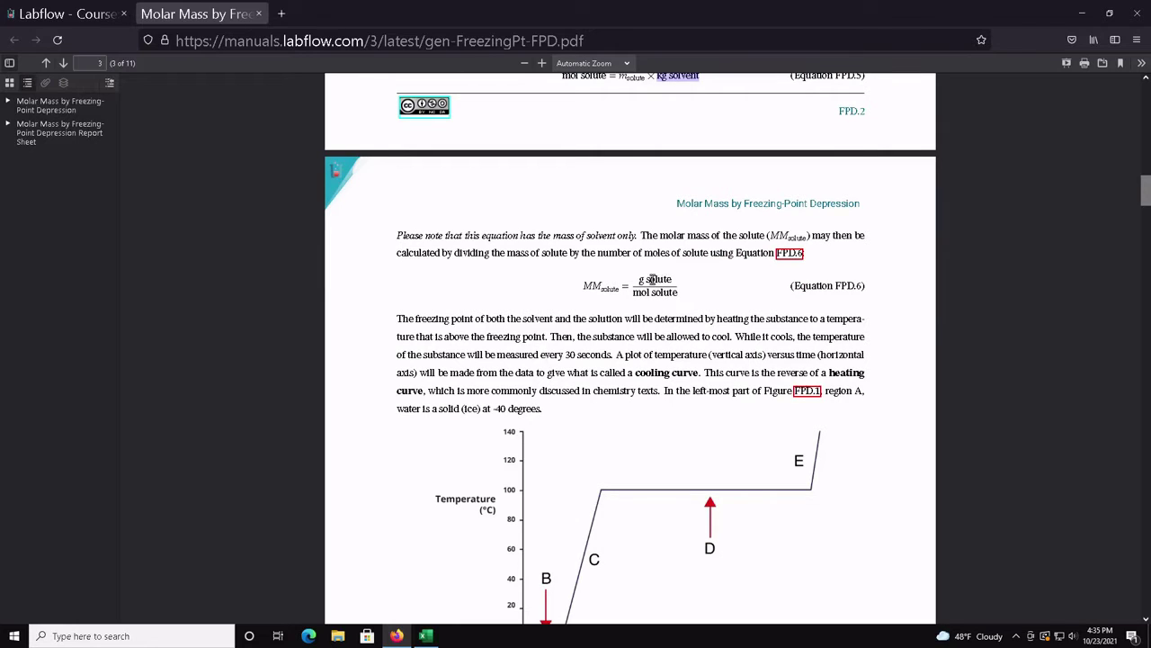
drag(633, 282, 677, 294)
click(676, 295)
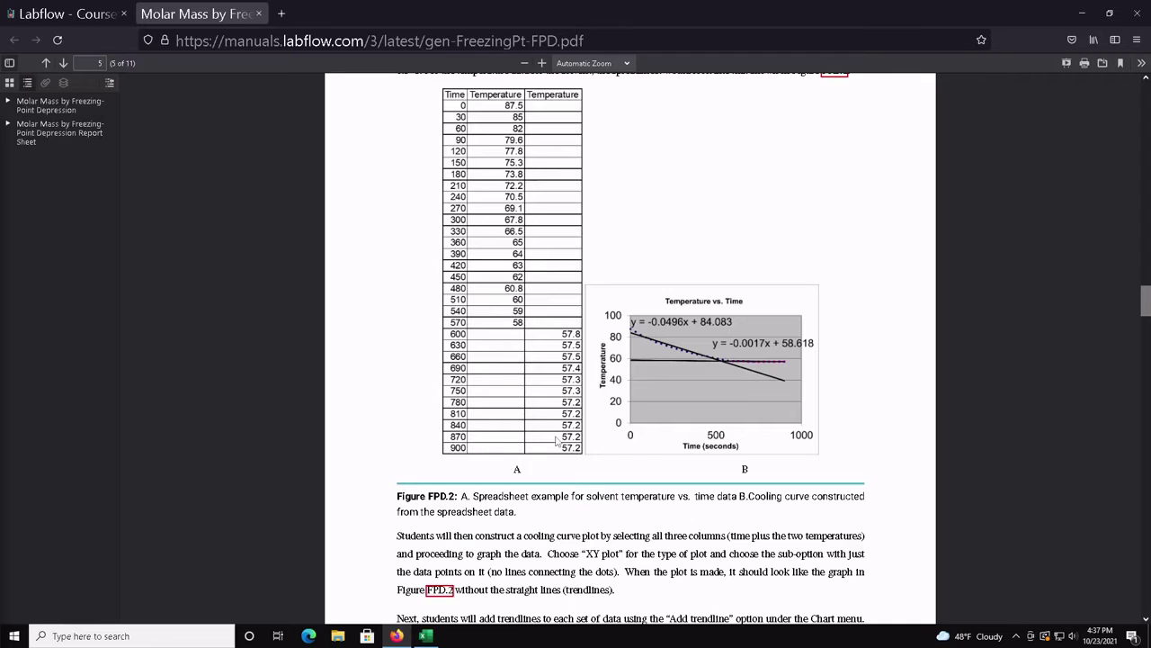
Return to the Labflow tab and scroll to Report Table FP.1
click(63, 14)
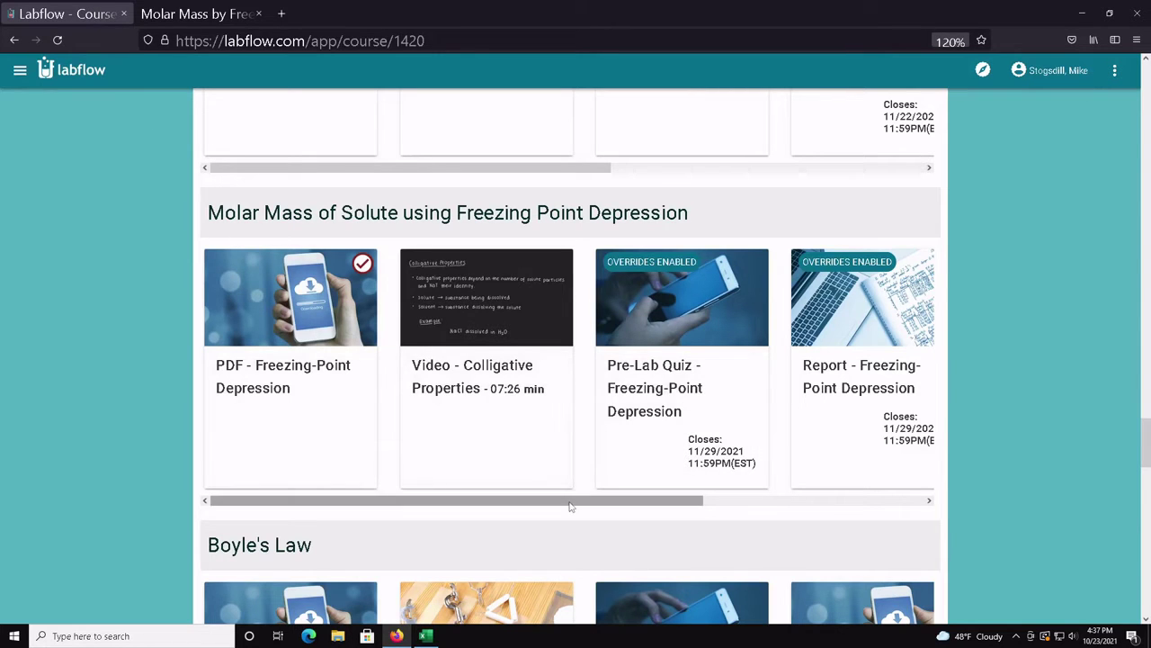
scroll(573, 497, right, 3)
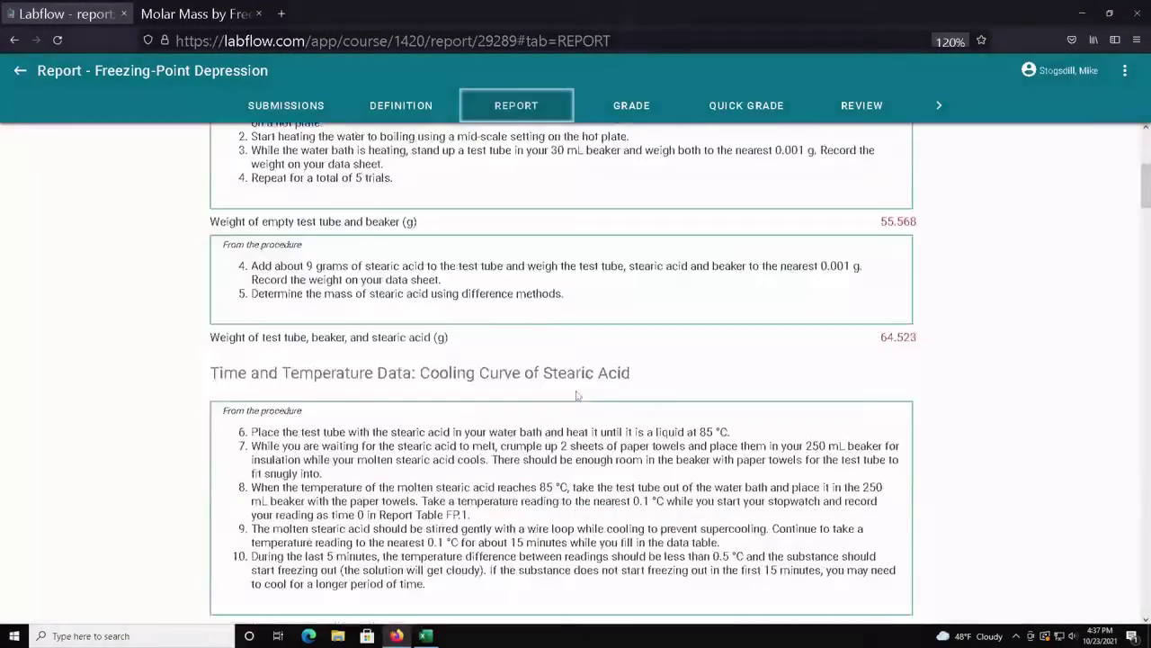
scroll(578, 396, down, 5)
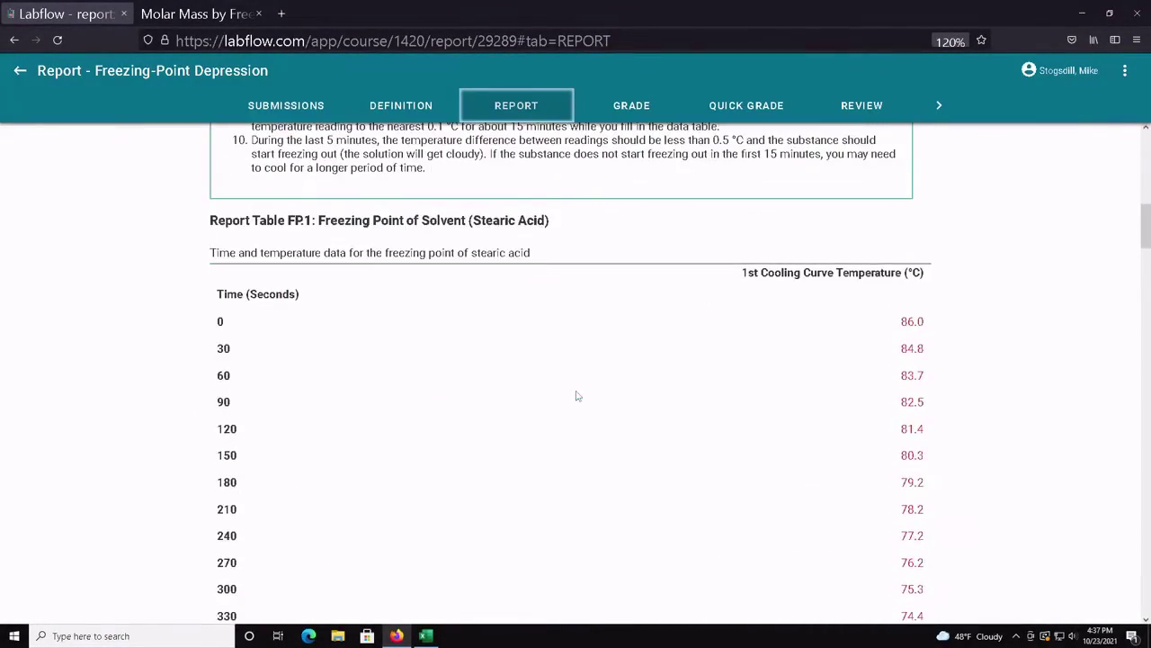
scroll(578, 395, down, 3)
scroll(578, 396, up, 1)
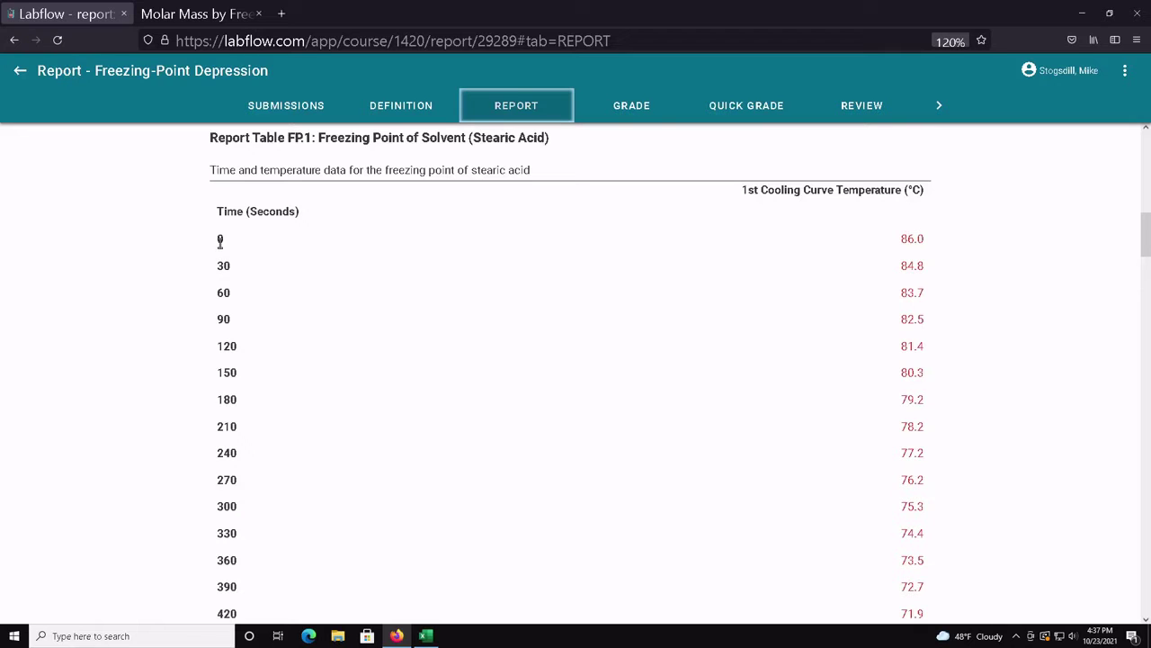
Copy Report Table FP.1's stearic acid time and temperature rows for 0–900 s, then switch to Excel
drag(219, 237, 216, 474)
scroll(874, 458, down, 10)
click(177, 506)
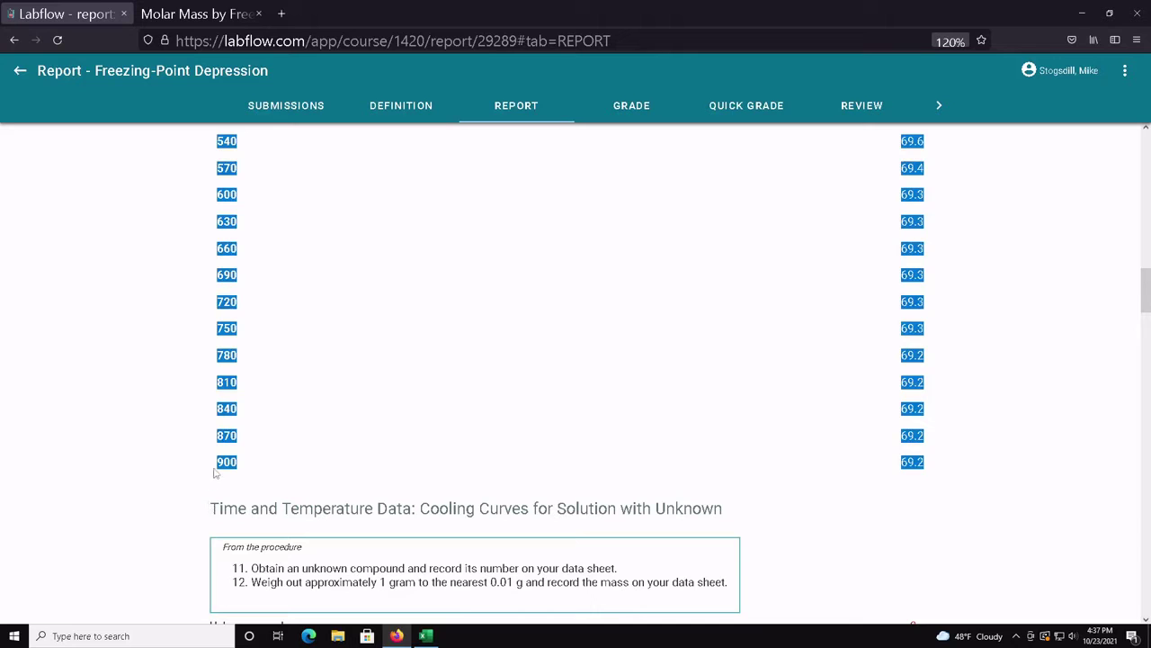
right_click(223, 463)
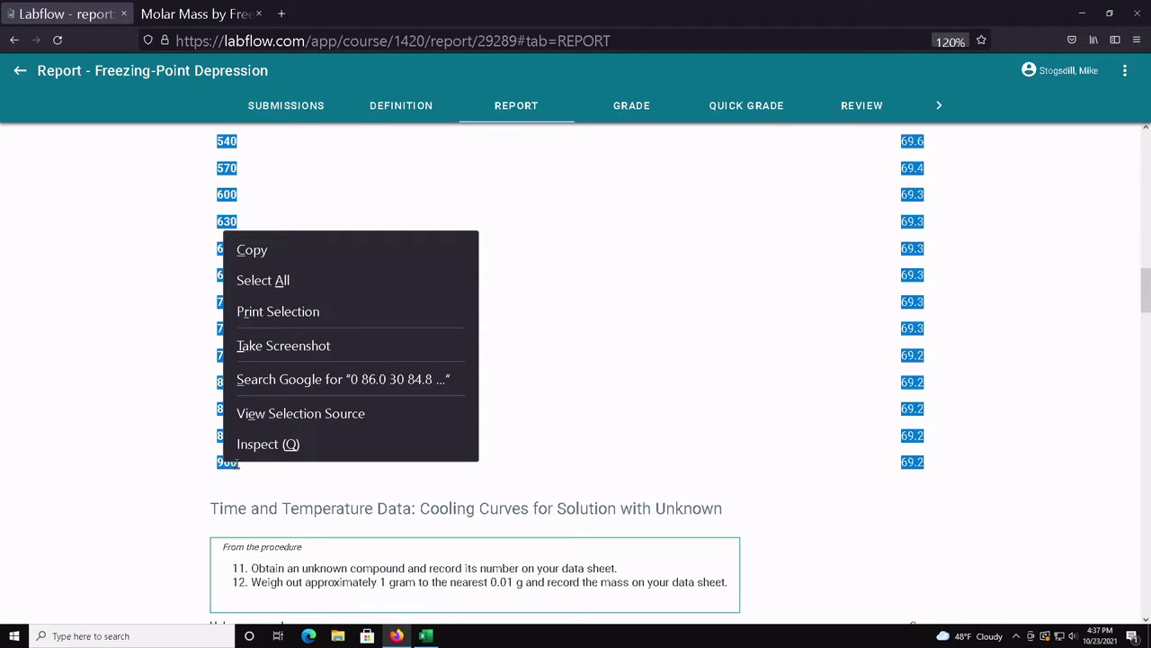
click(287, 251)
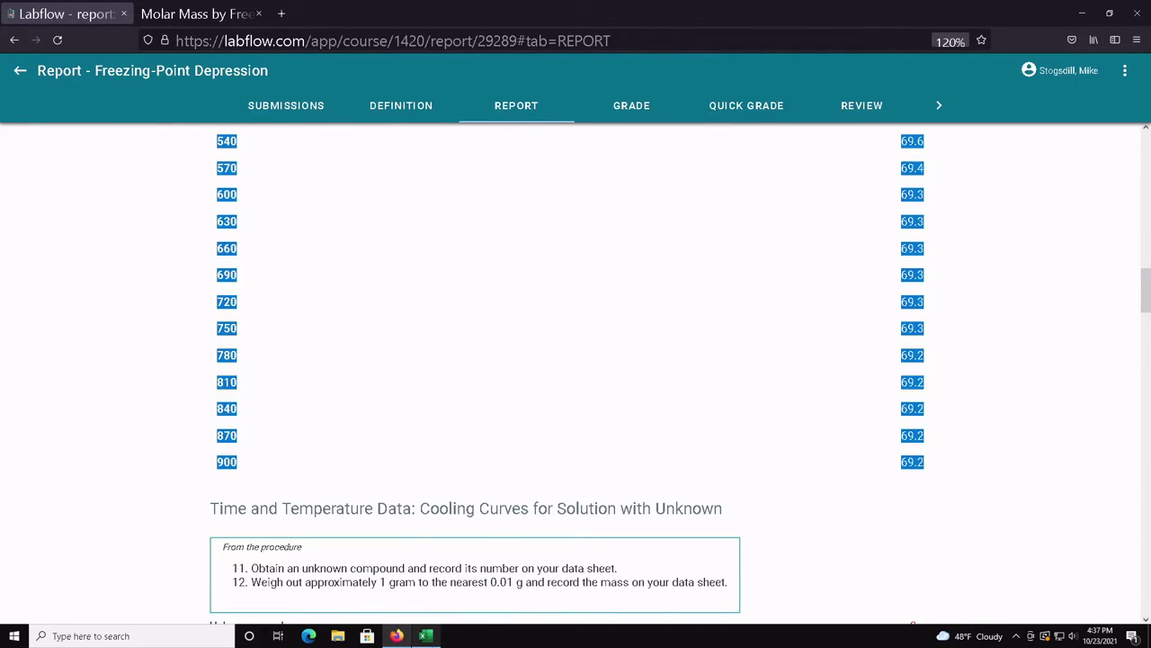
click(426, 635)
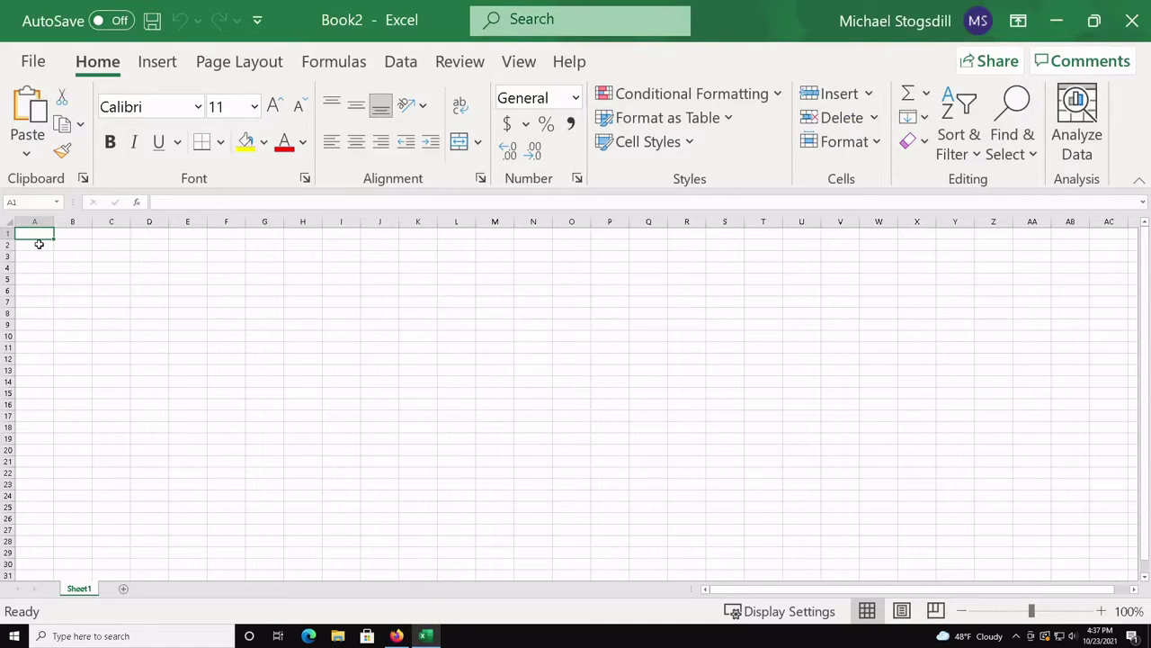
Paste the readings into A2 with Match Destination Formatting and widen the sheet's columns
click(38, 243)
right_click(41, 245)
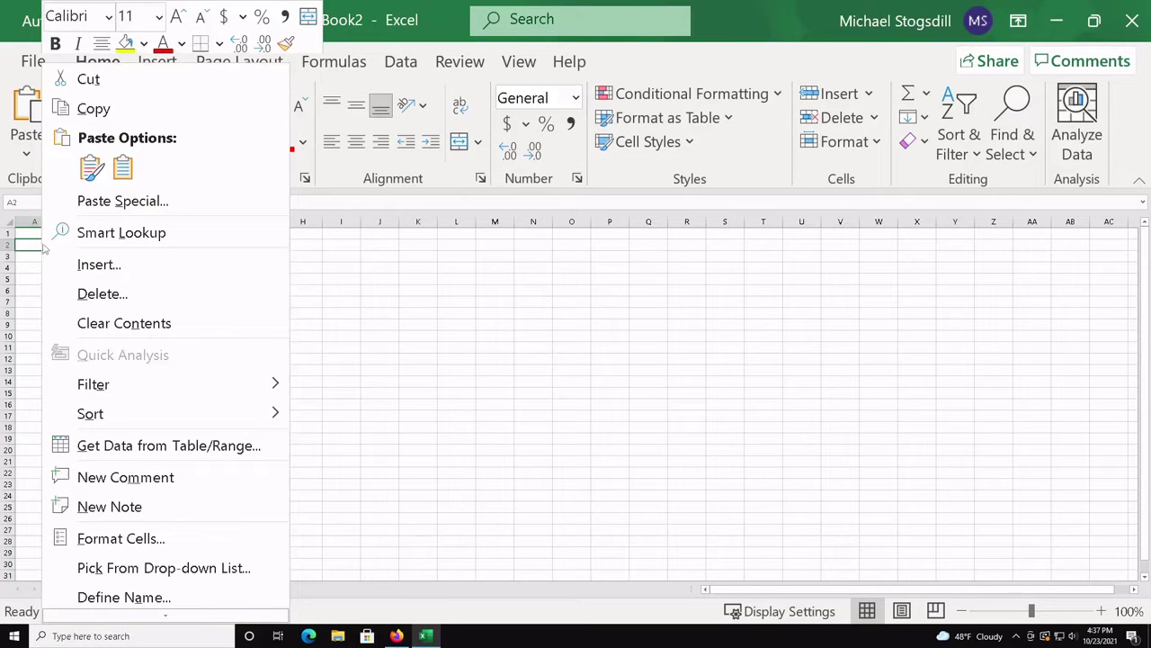
click(91, 168)
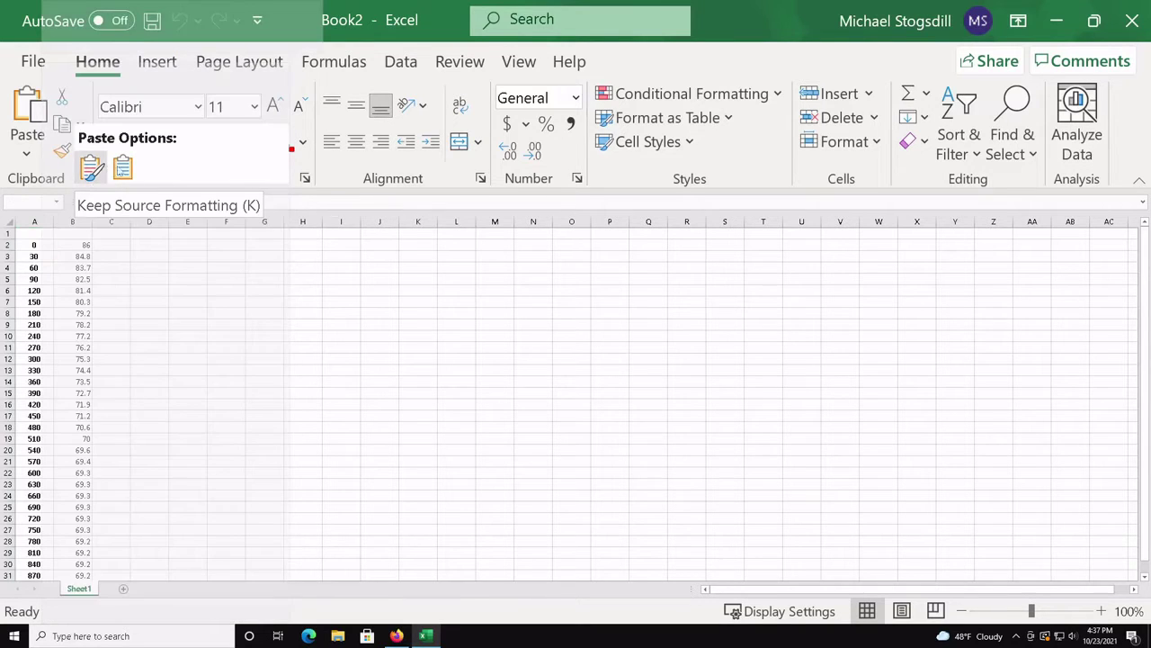
click(122, 169)
click(166, 310)
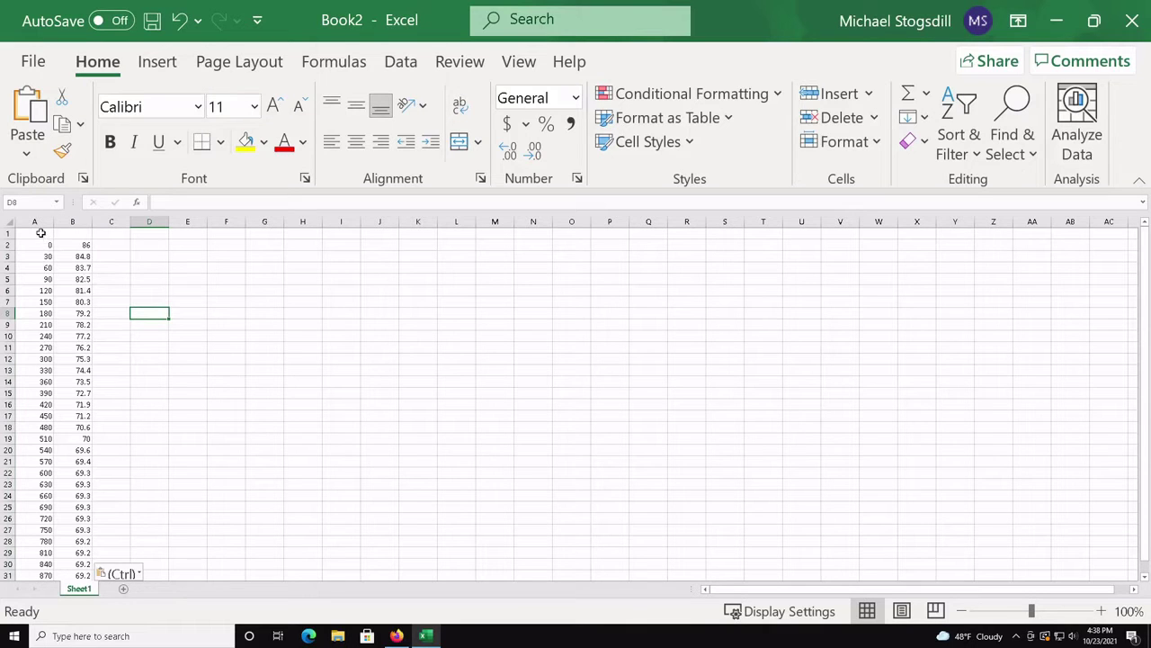
drag(34, 222, 585, 222)
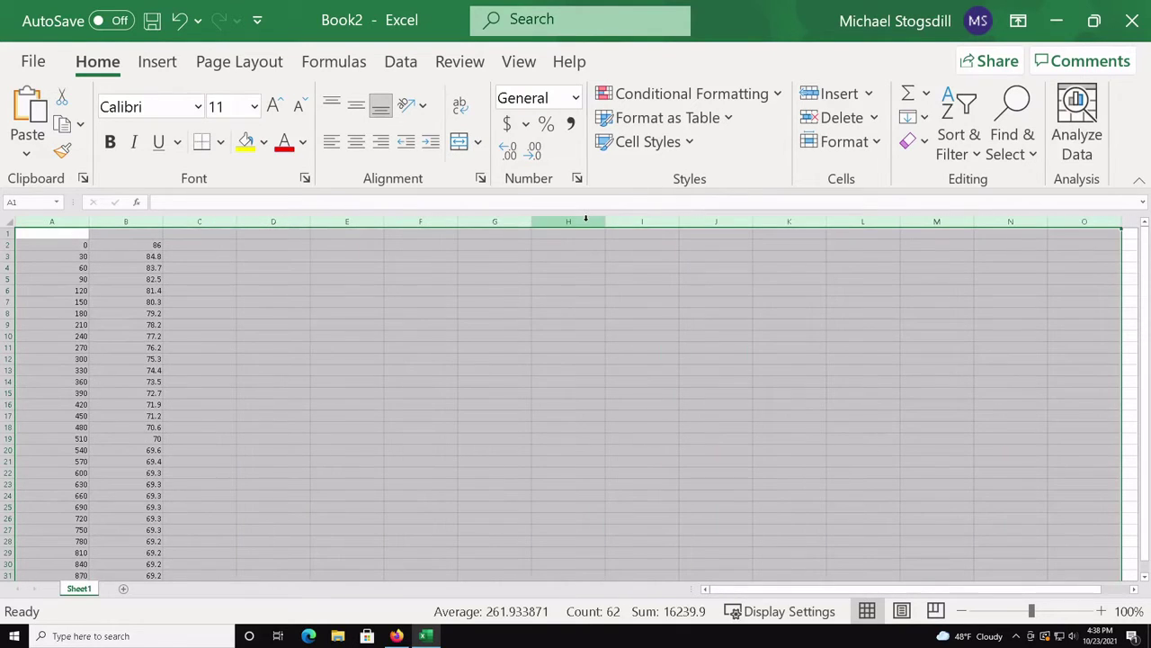
Enter headings 'Time (s)' in A1 and 'Temperature (deg C)' in B1
click(70, 235)
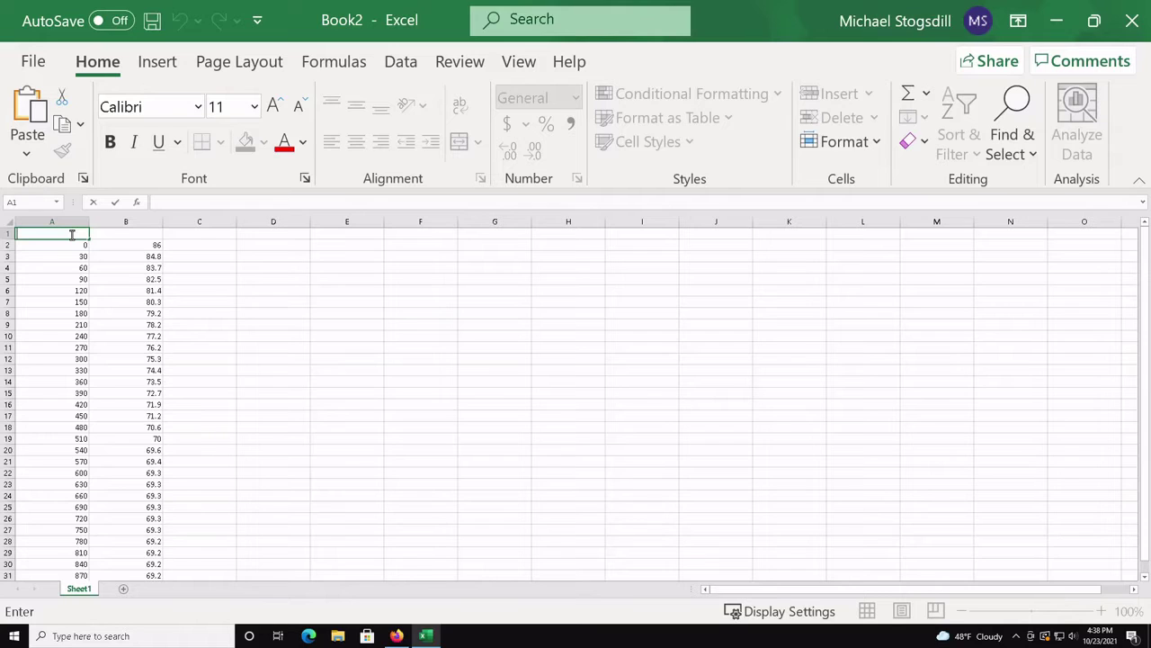
text(Time (s))
key(Tab)
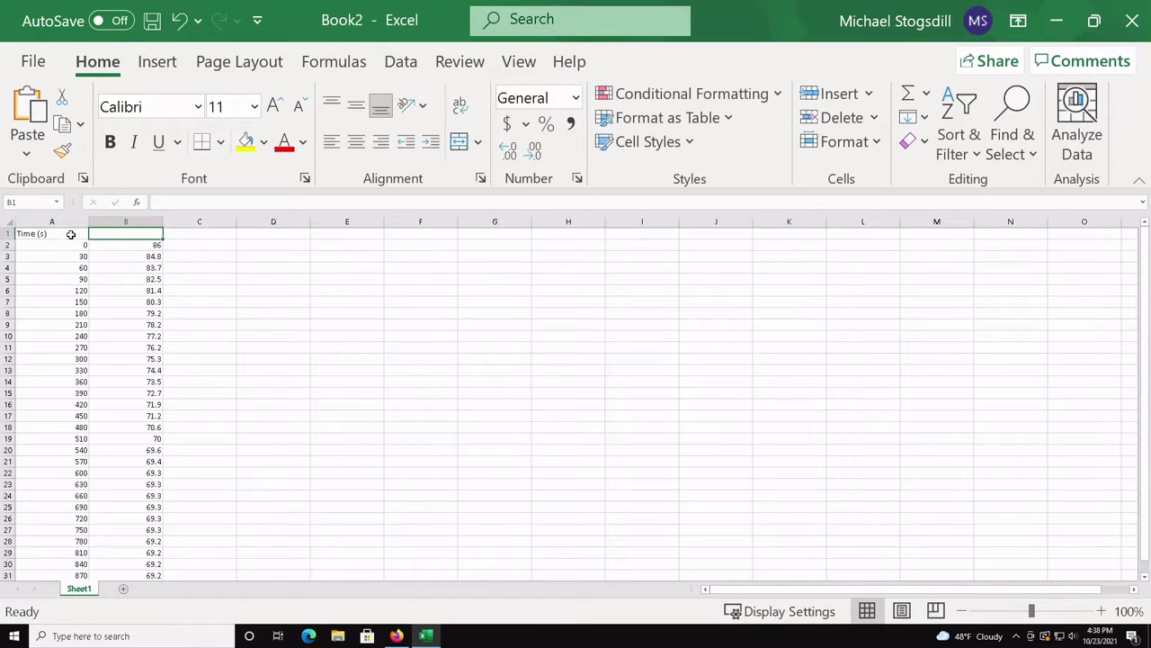
text(Temperature (deg C)
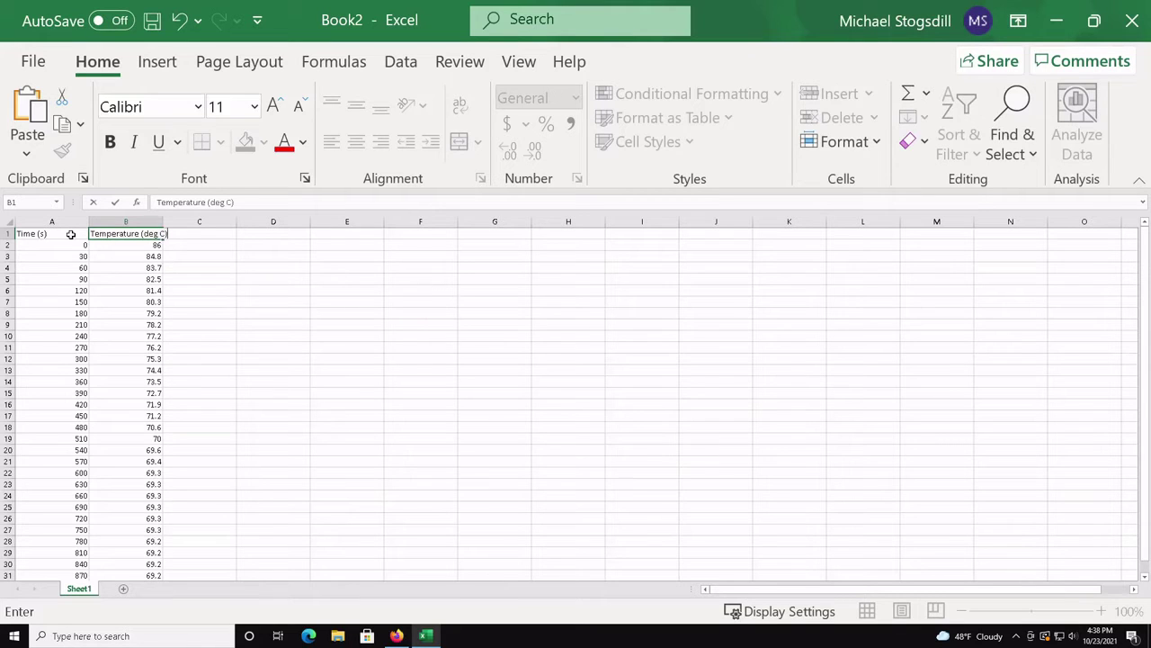
key(Return)
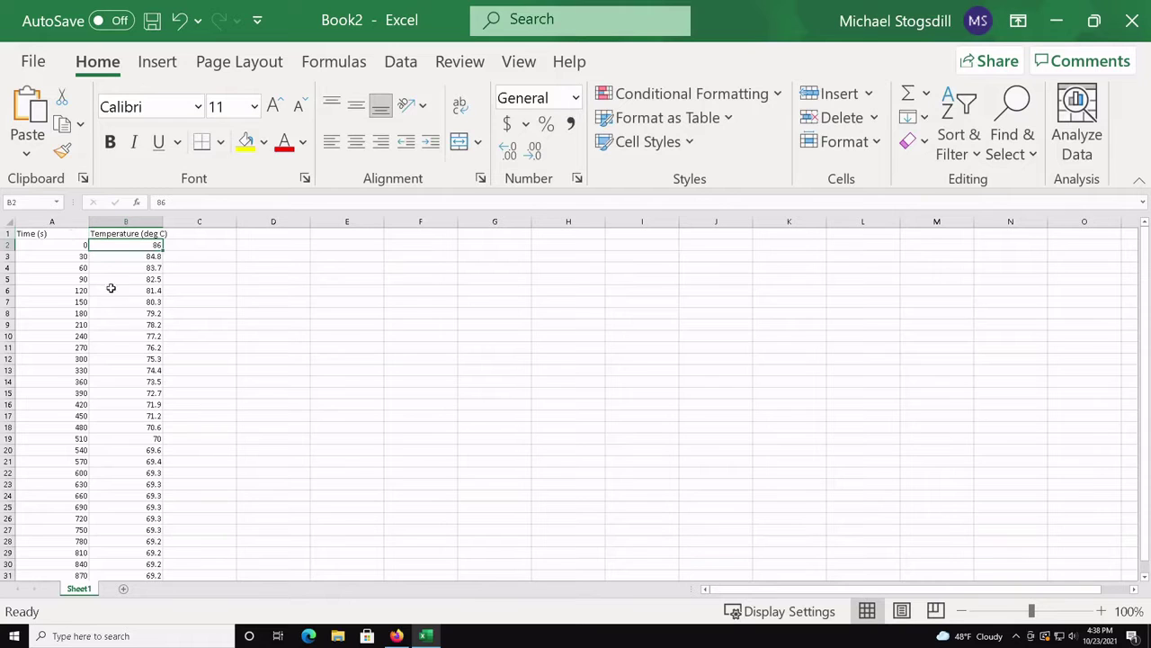
Select the 31 readings in A2:B32, from 0 s at 86 deg C to 900 s at 69.2 deg C
scroll(105, 339, down, 2)
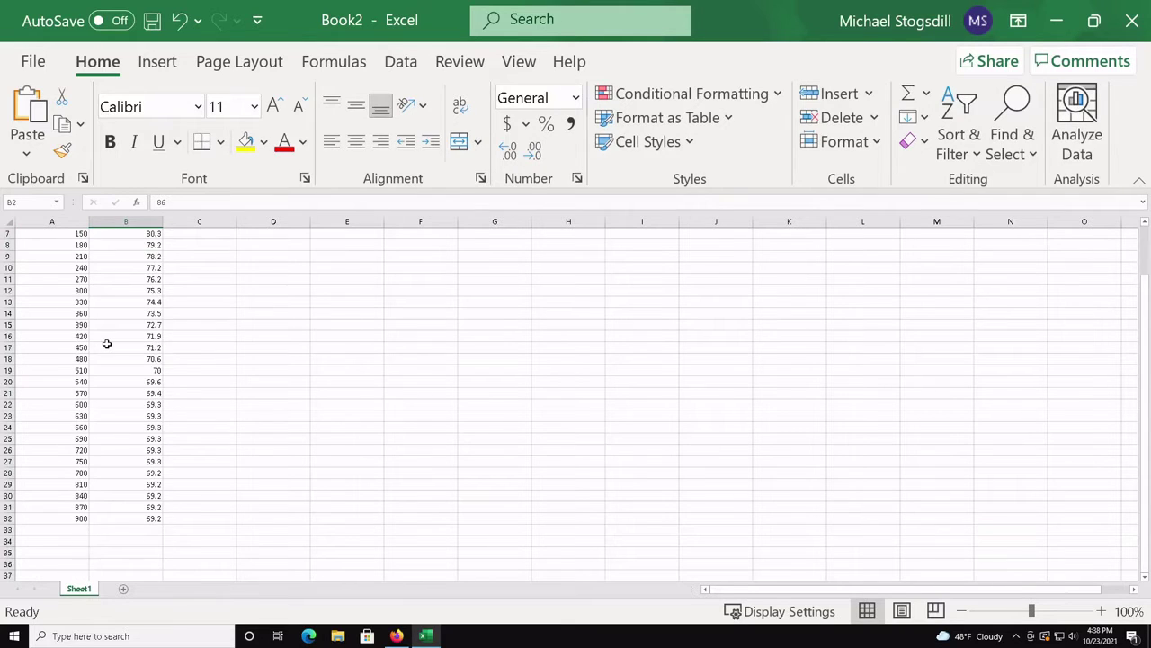
scroll(106, 344, up, 2)
click(79, 250)
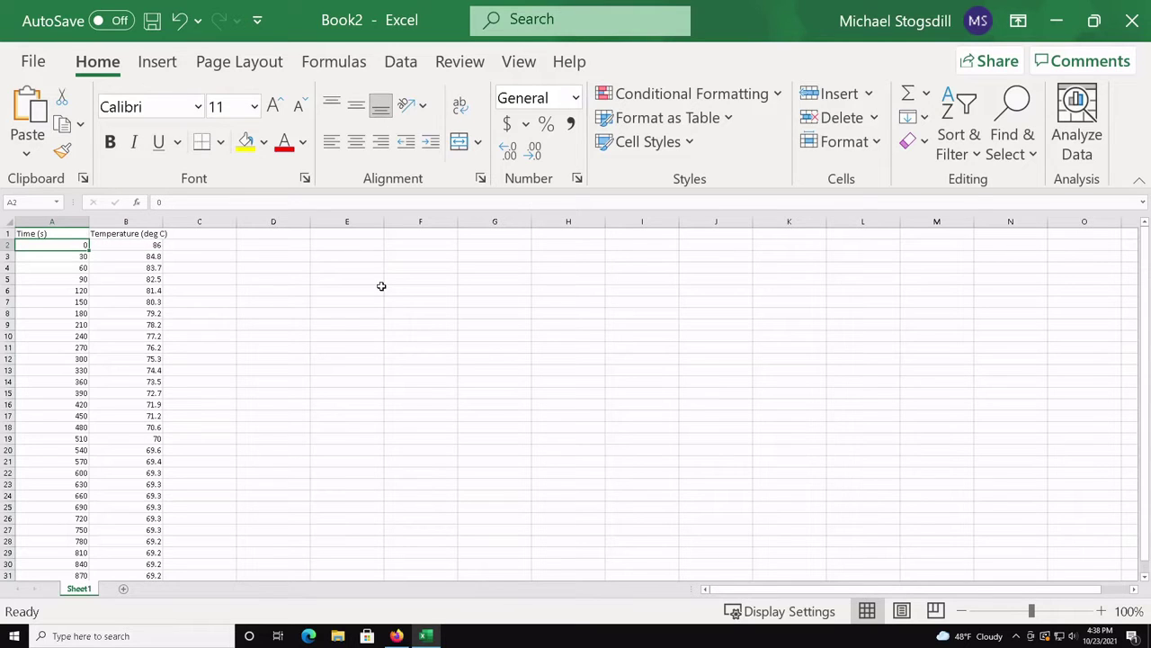
scroll(365, 285, down, 1)
scroll(363, 285, up, 1)
drag(59, 243, 124, 545)
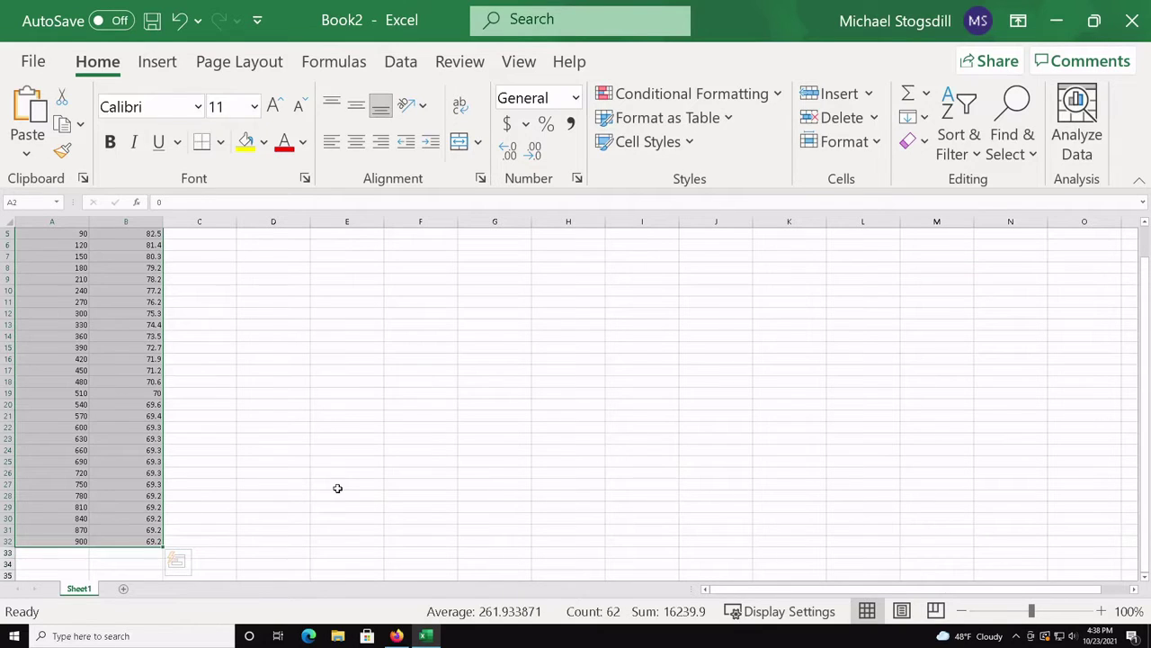
key(shift+BackSpace)
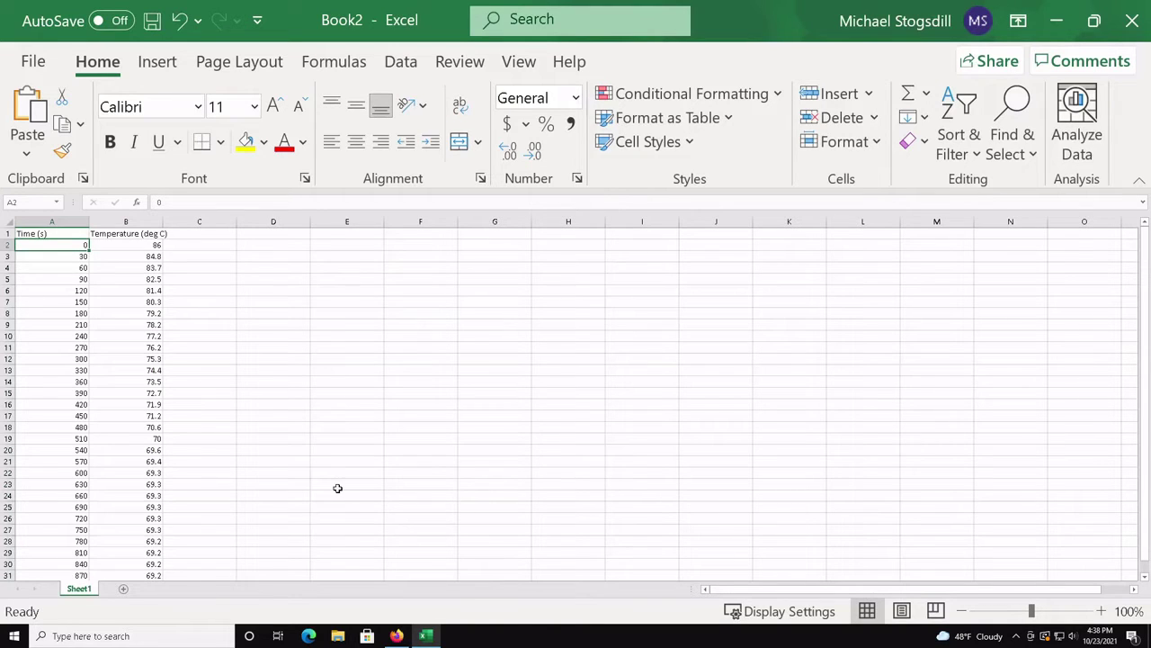
key(shift+Right)
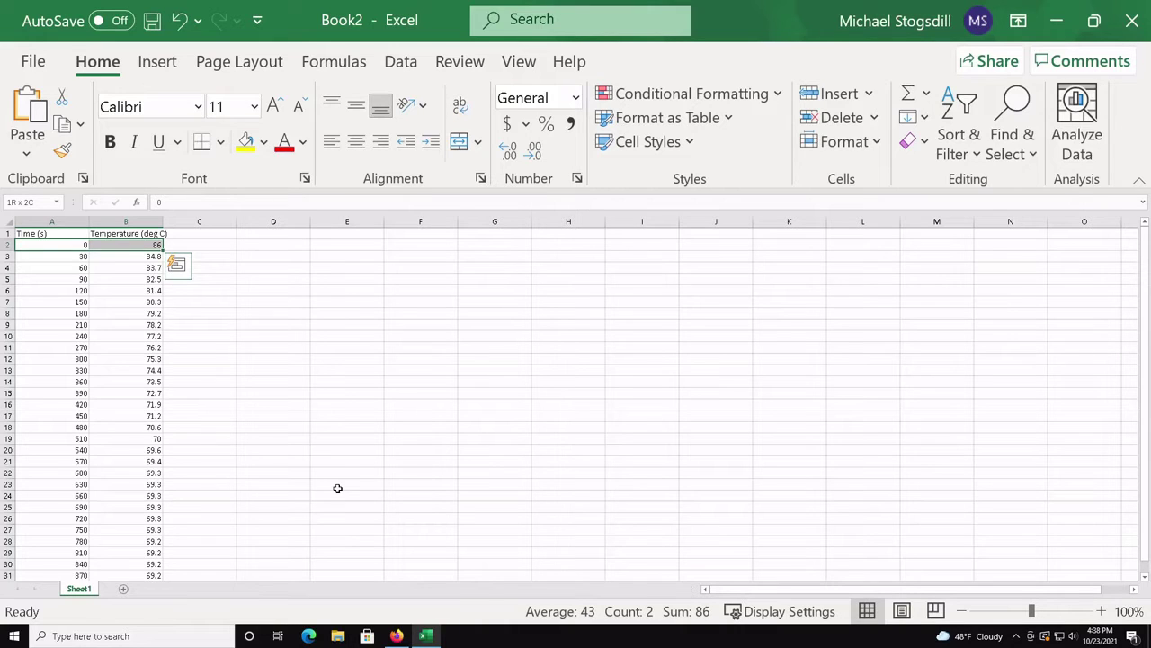
key(ctrl+shift+Down)
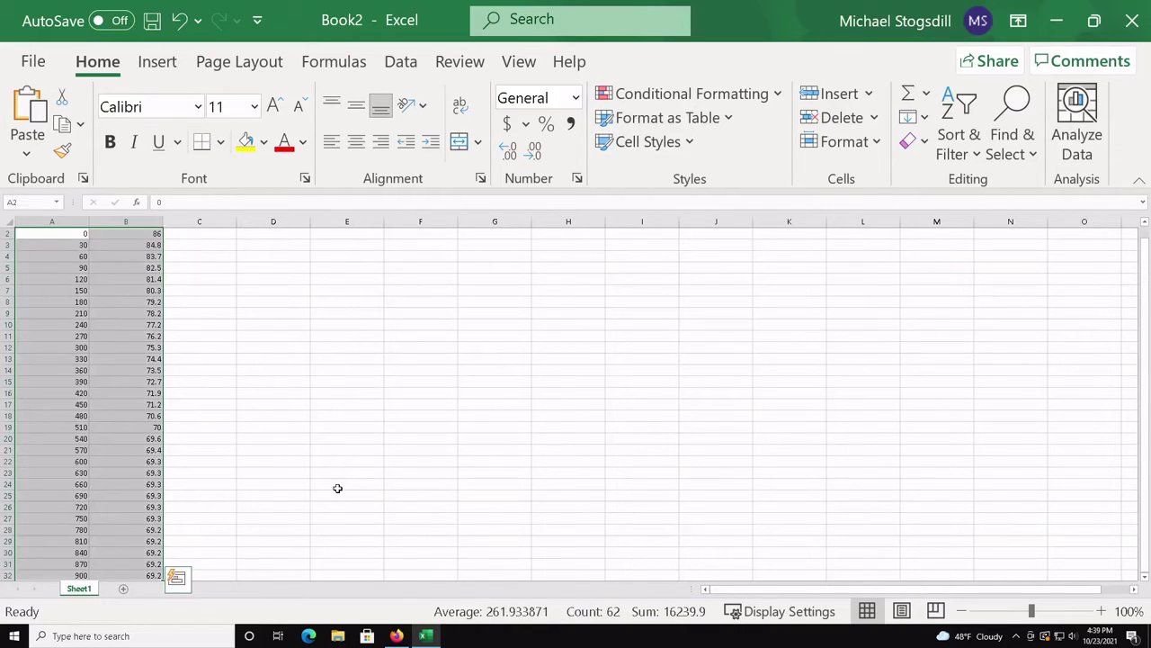
scroll(337, 487, down, 2)
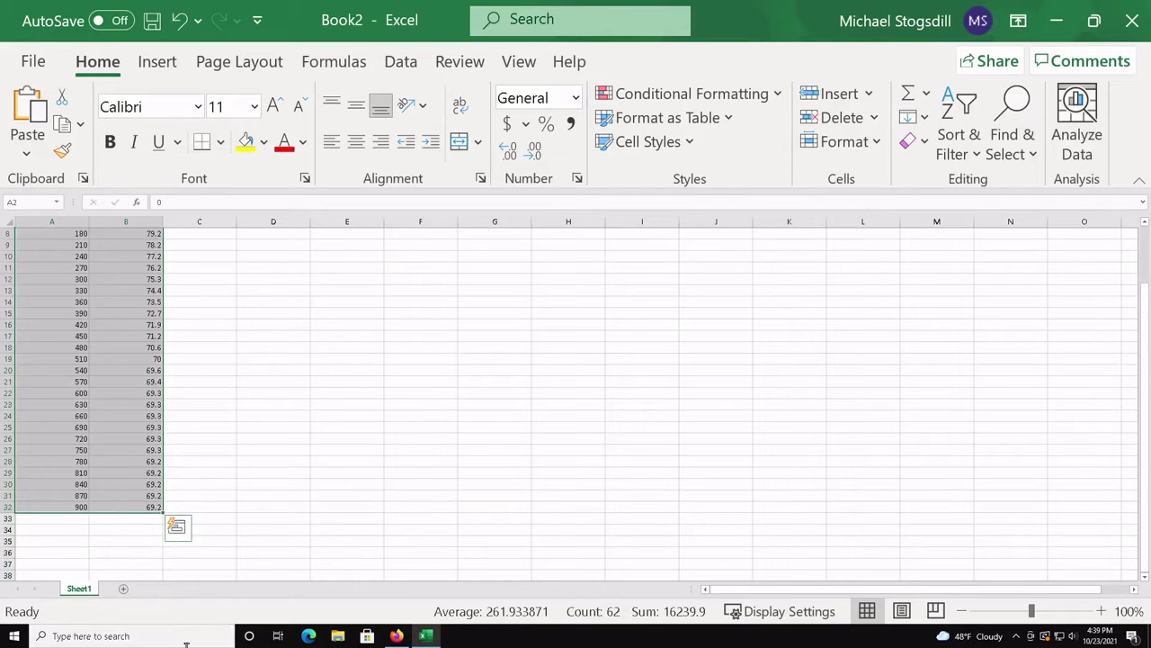
scroll(279, 411, up, 3)
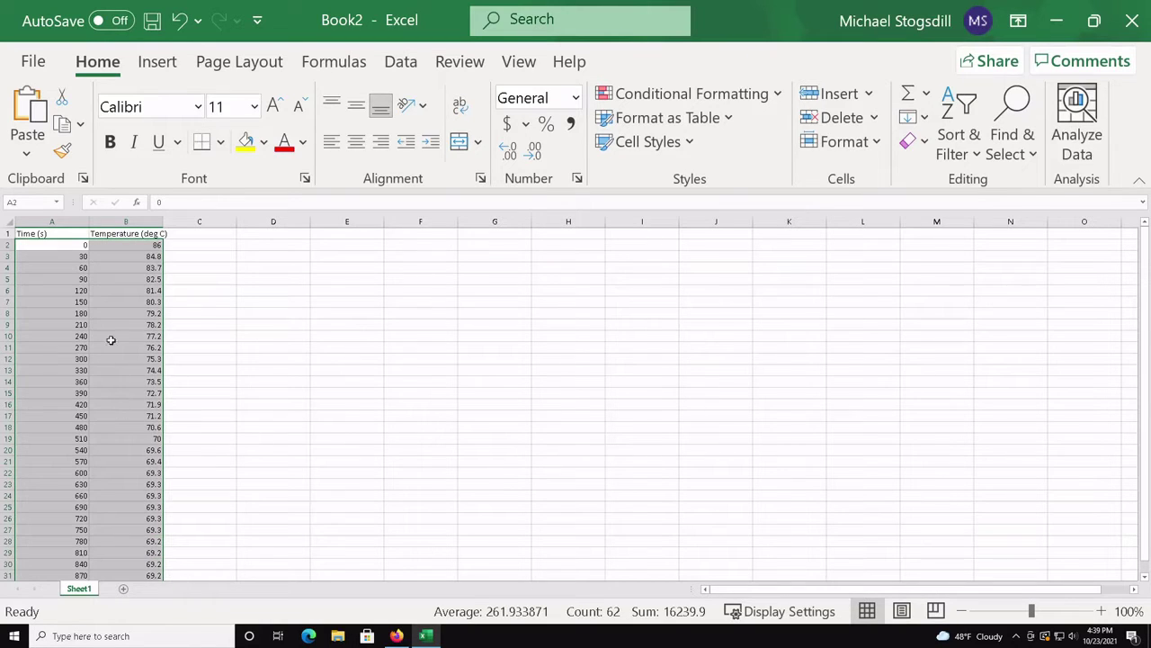
Insert a plain markers-only Scatter chart of the A2:B32 readings
click(158, 63)
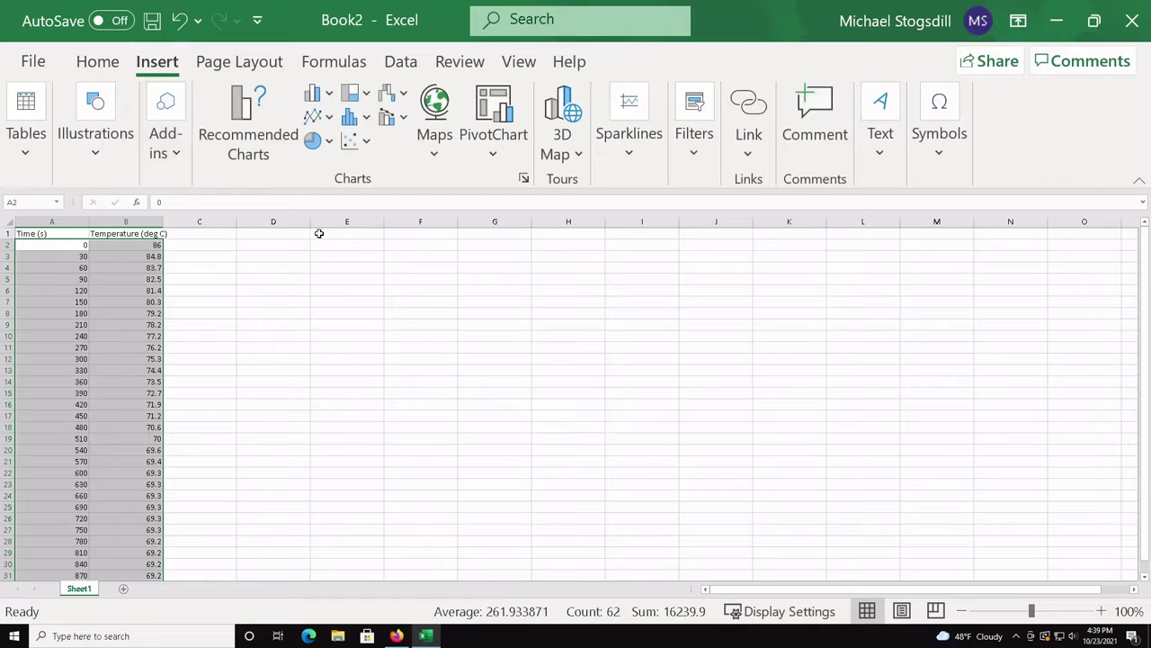
click(357, 142)
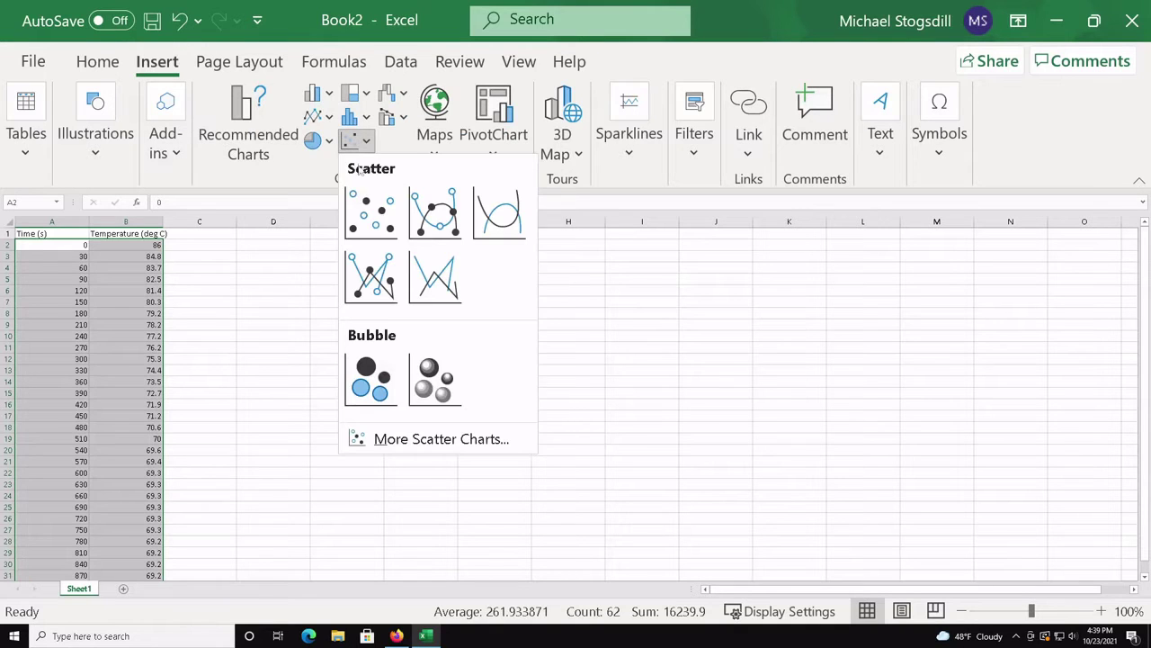
click(372, 214)
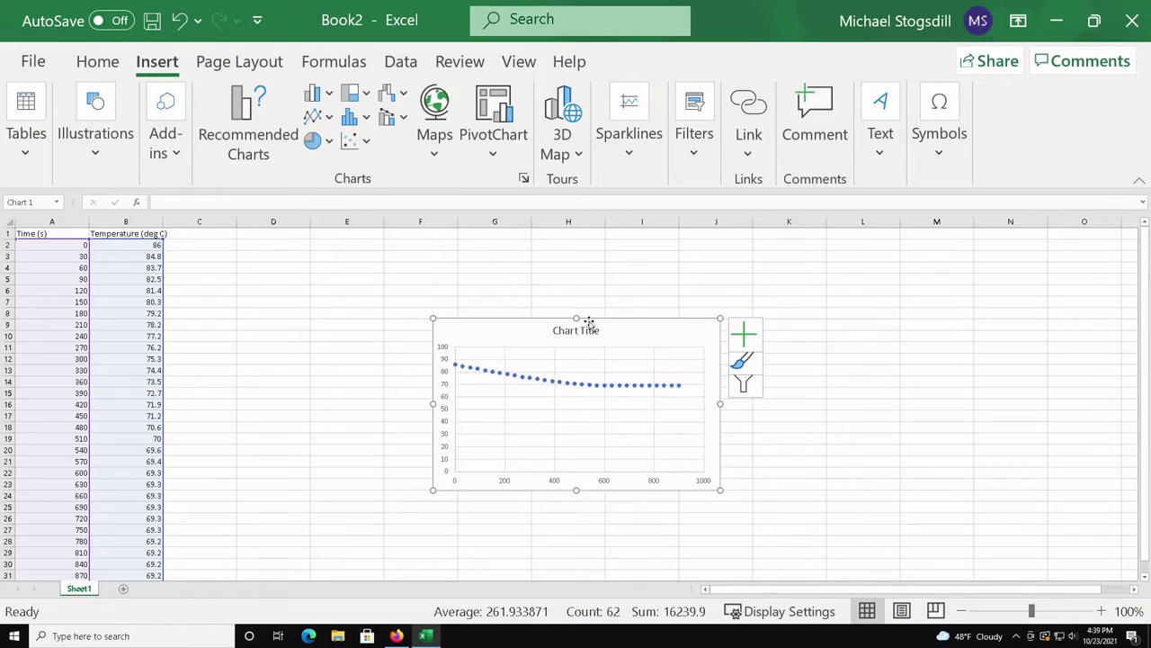
Apply Quick Layout 1 to give the chart a title, axis titles and a legend
click(635, 334)
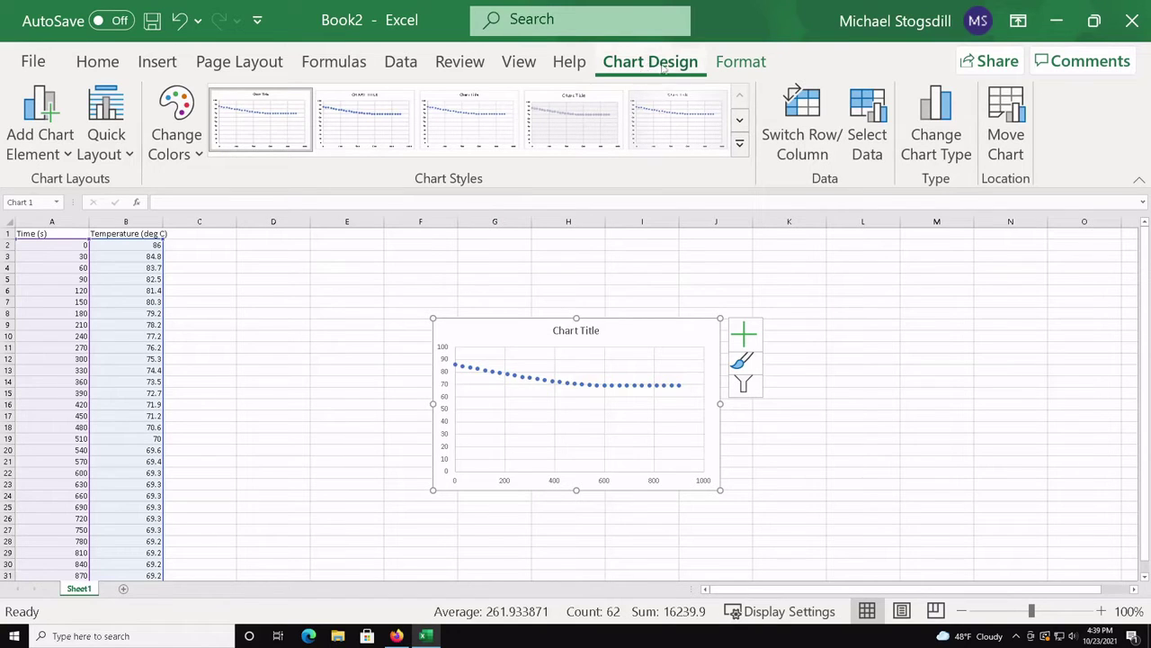
click(114, 127)
click(115, 203)
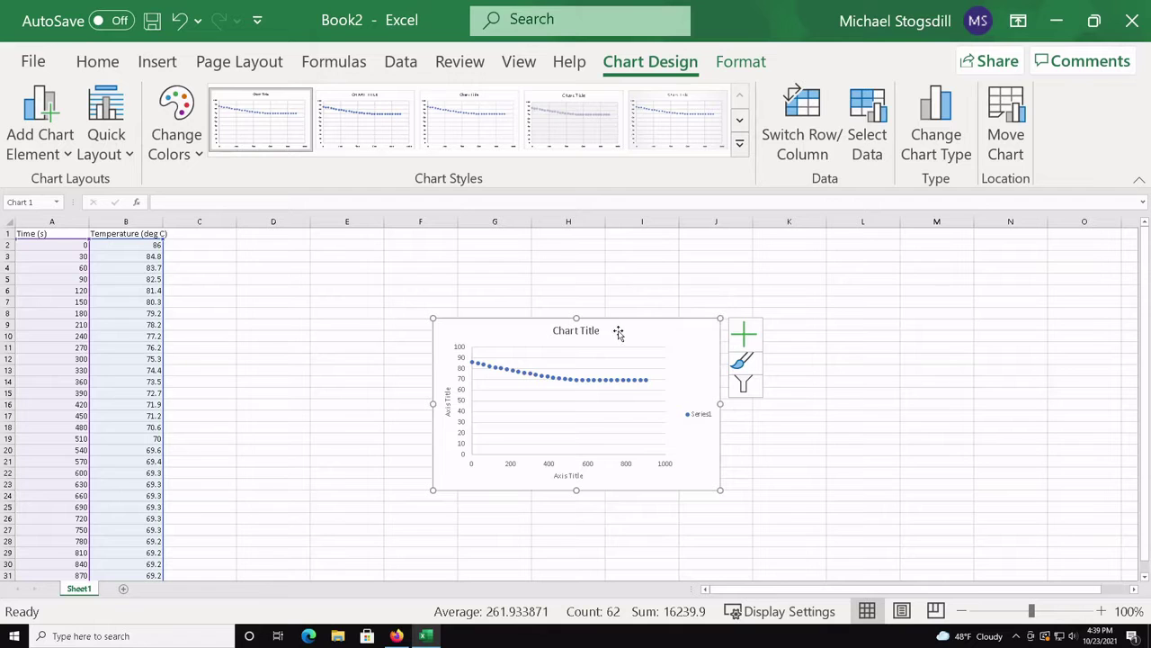
Move the chart beside the data columns and enlarge it to about column M, row 29
drag(619, 333, 409, 255)
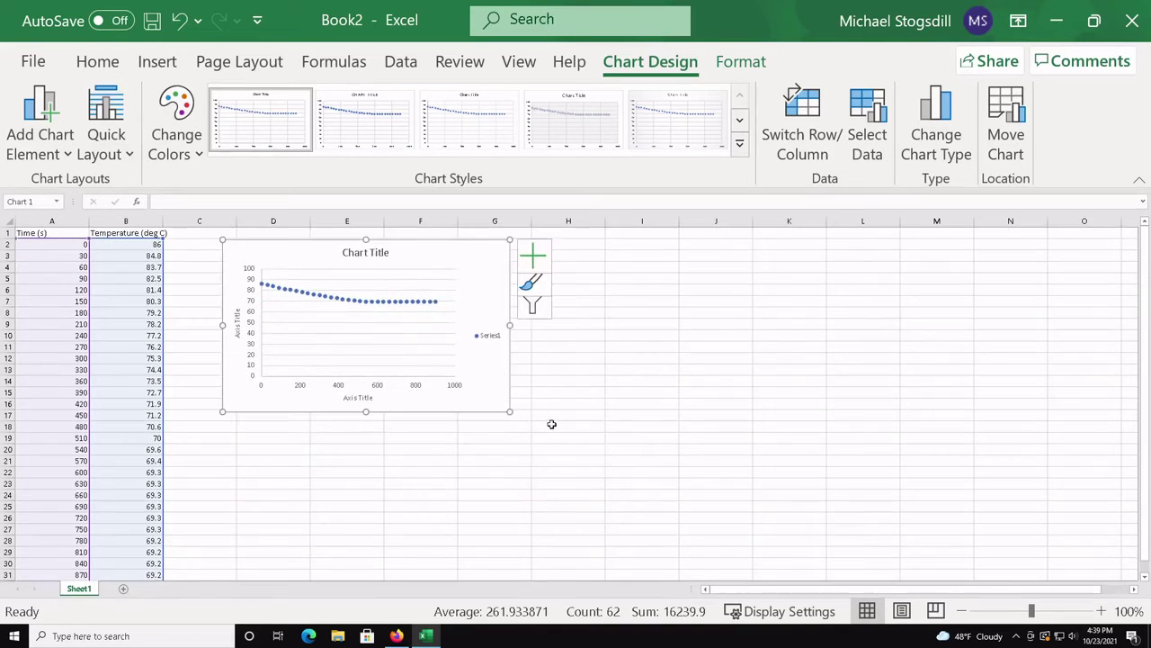
drag(509, 412, 936, 553)
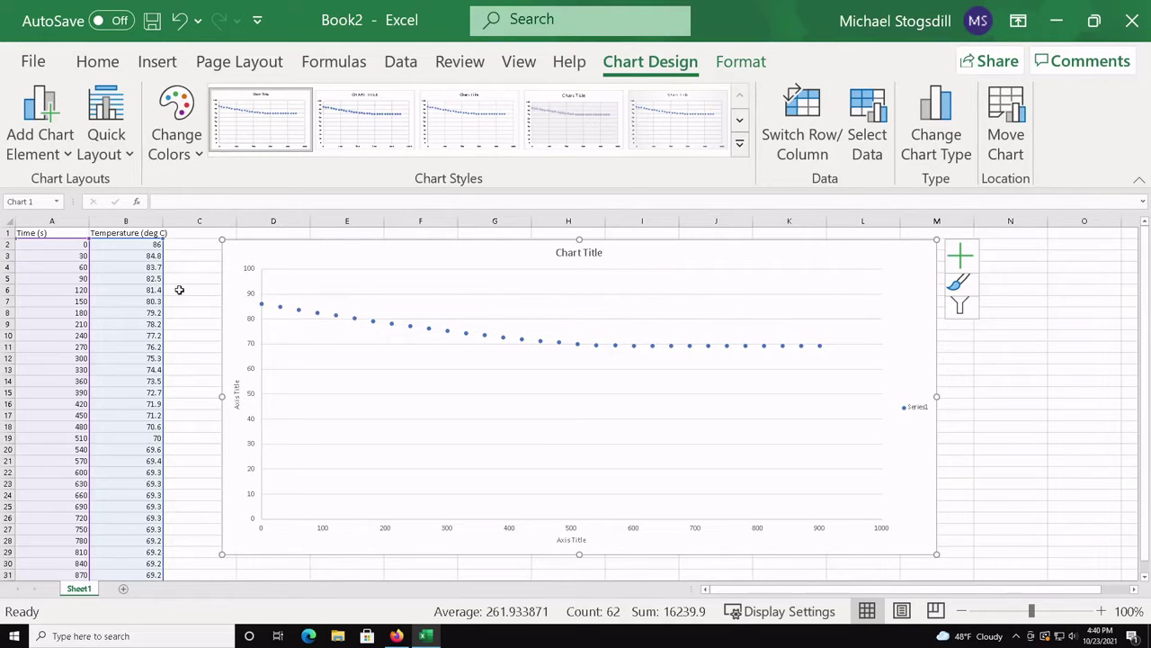
click(251, 373)
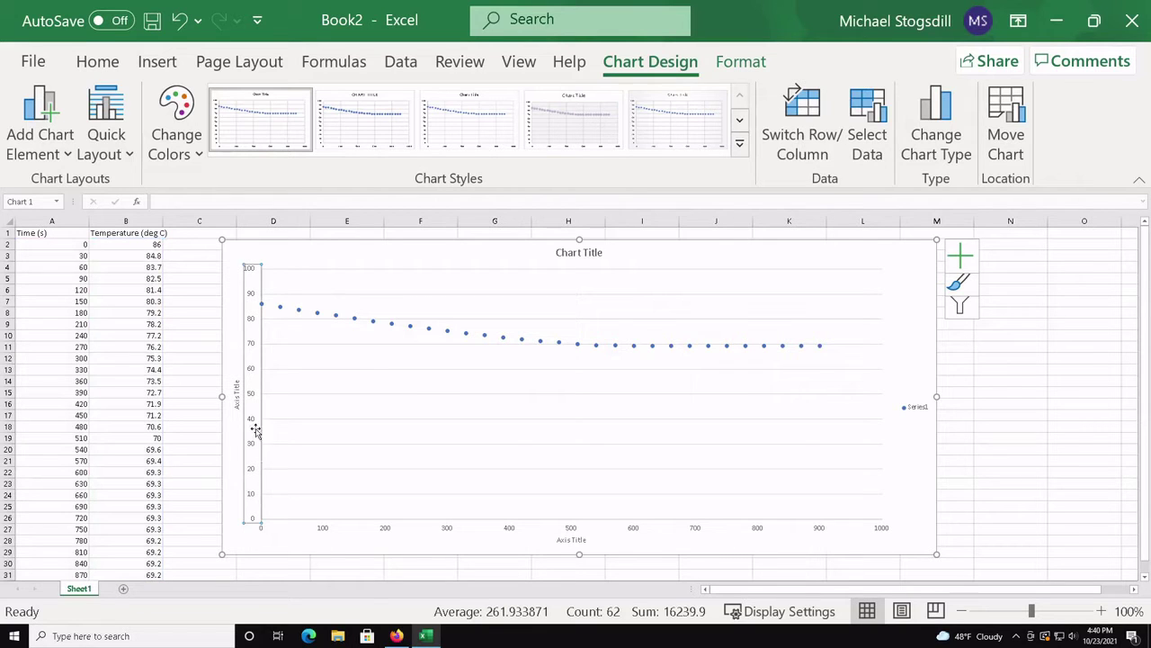
right_click(258, 420)
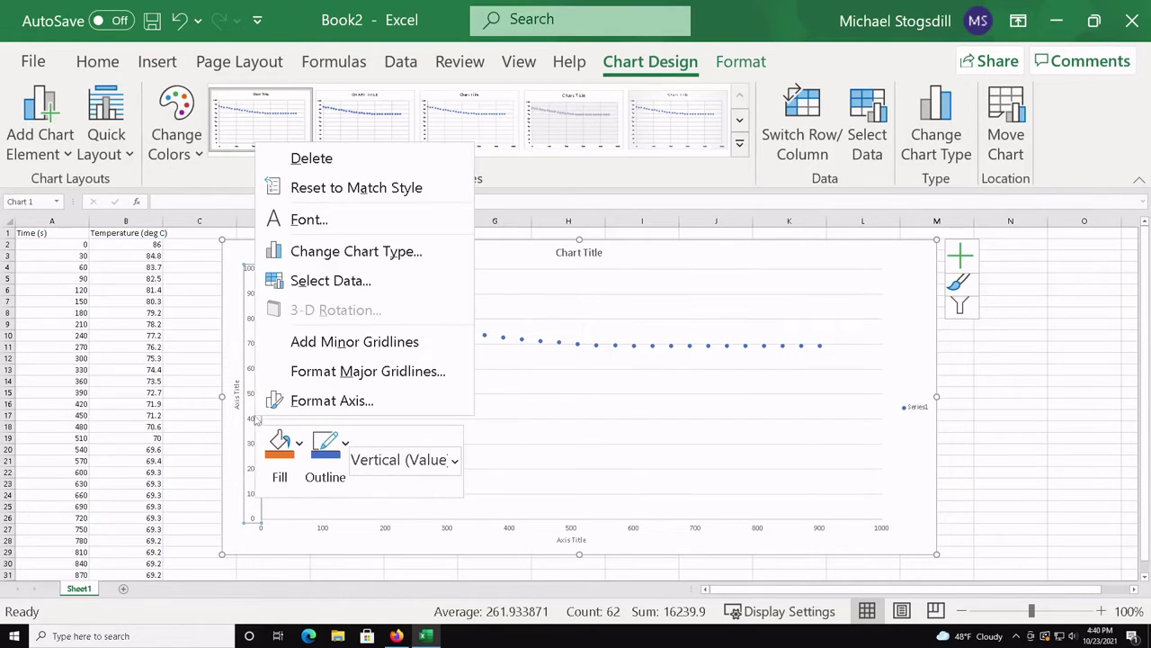
In Format Axis, set the vertical axis bounds to minimum 60 and maximum 90
click(329, 402)
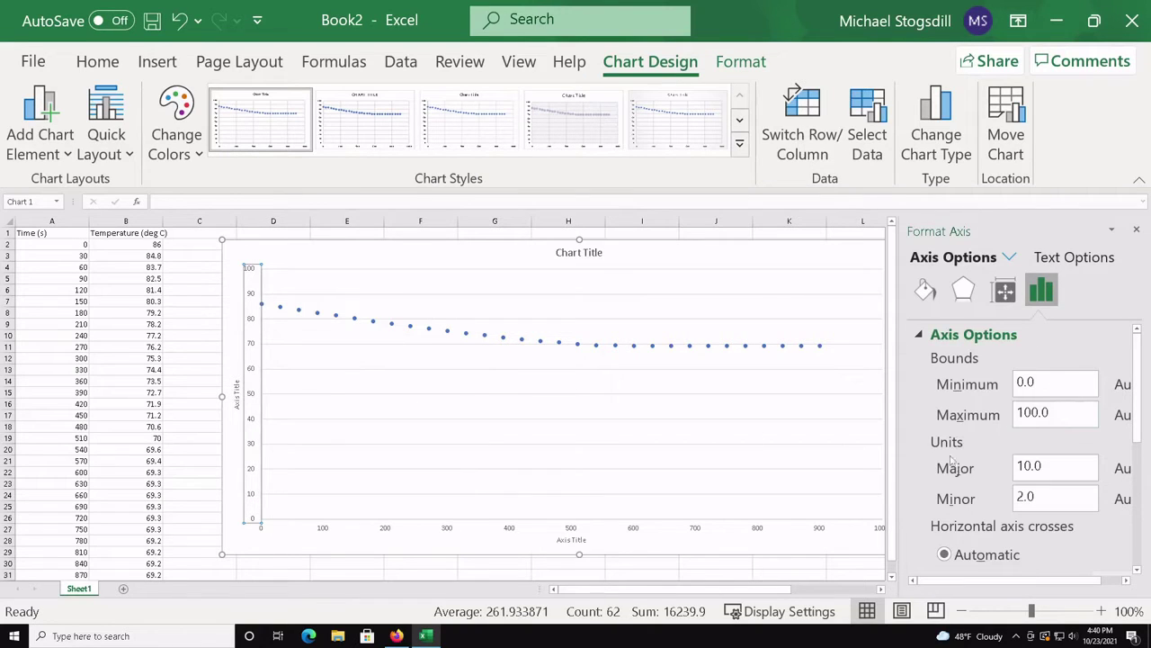
click(1037, 384)
double_click(1037, 383)
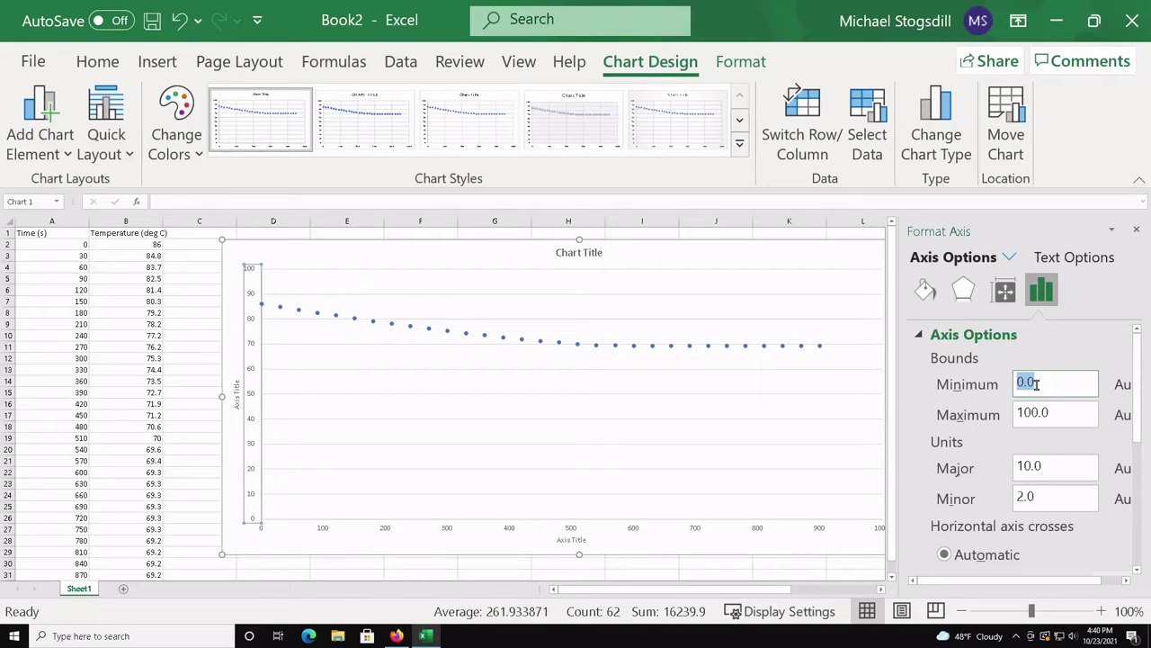
text(60)
double_click(1037, 412)
text(90)
key(Return)
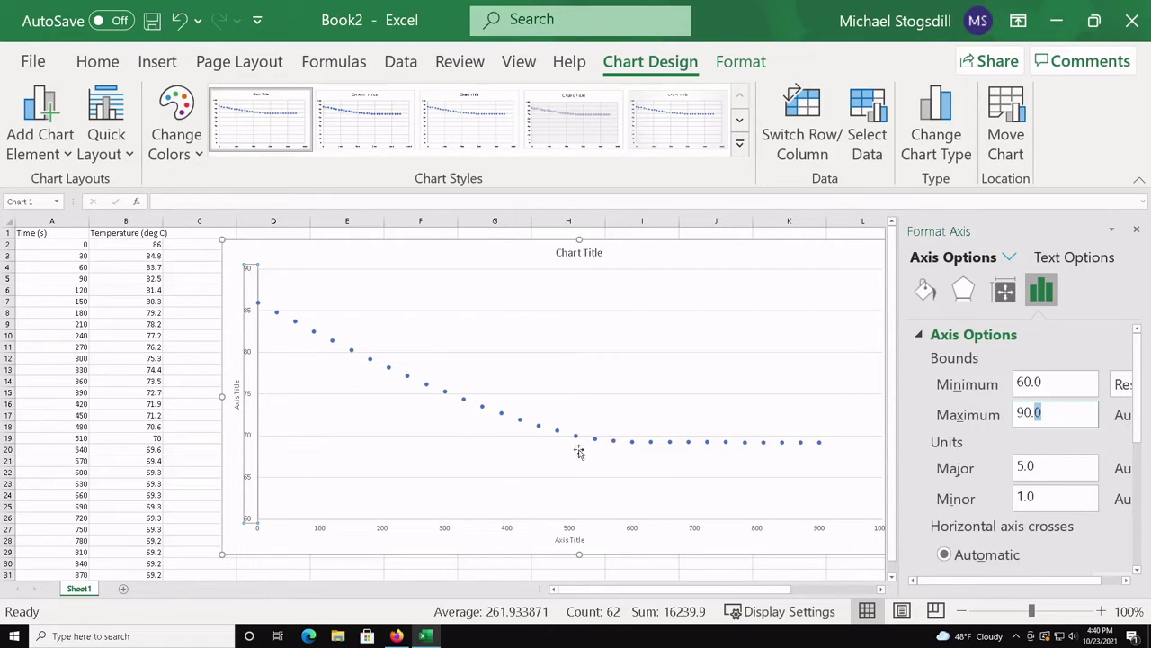
click(609, 469)
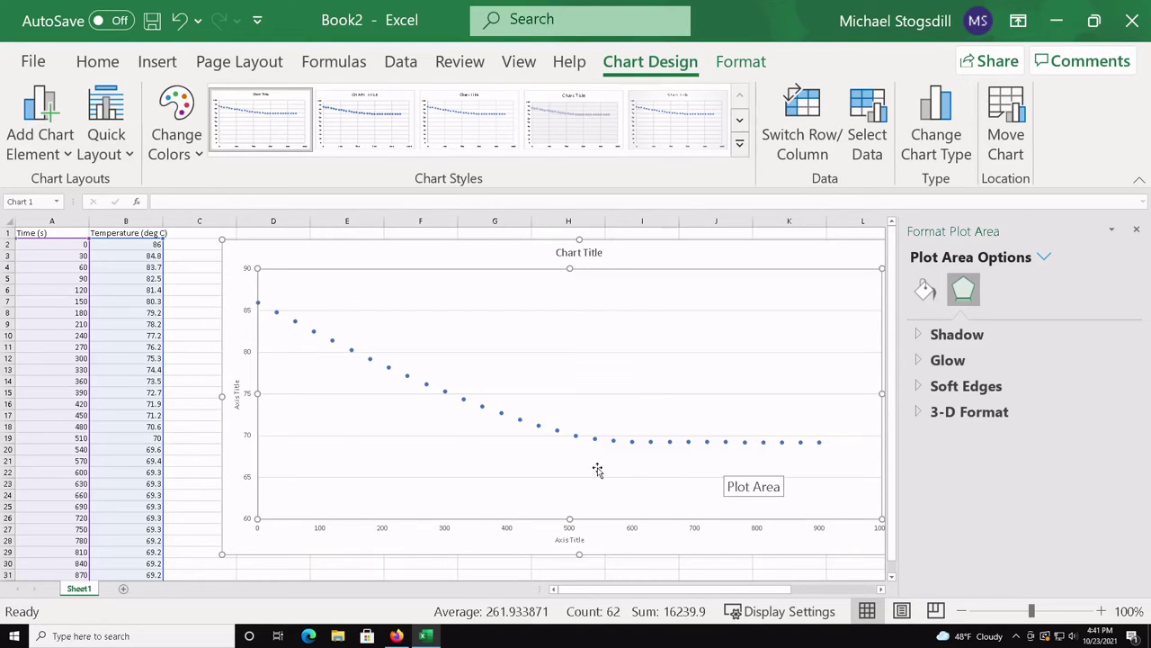
Select the chart's cooling series, then just its 510 s data point, to inspect it
mouse_move(598, 447)
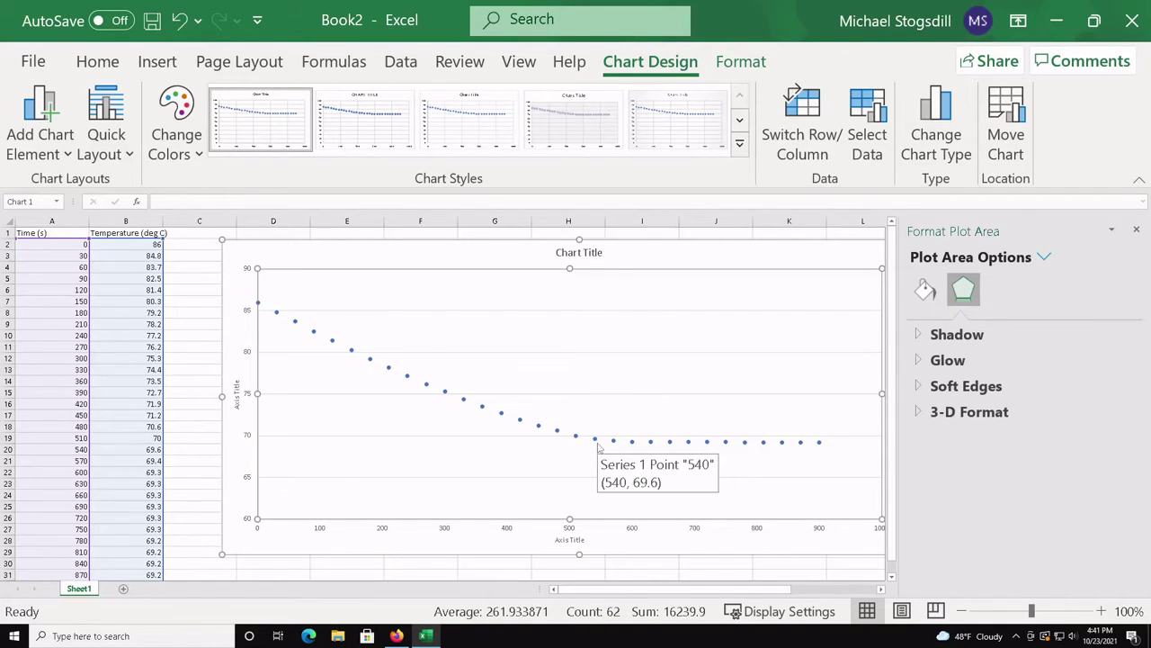
click(595, 441)
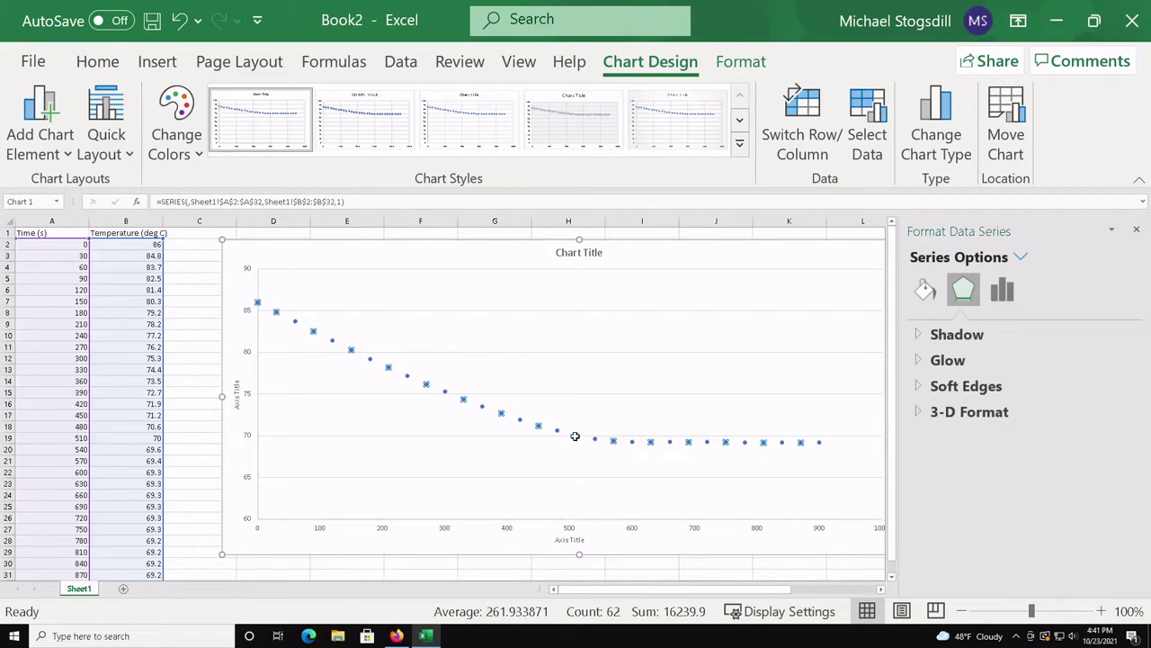
click(575, 438)
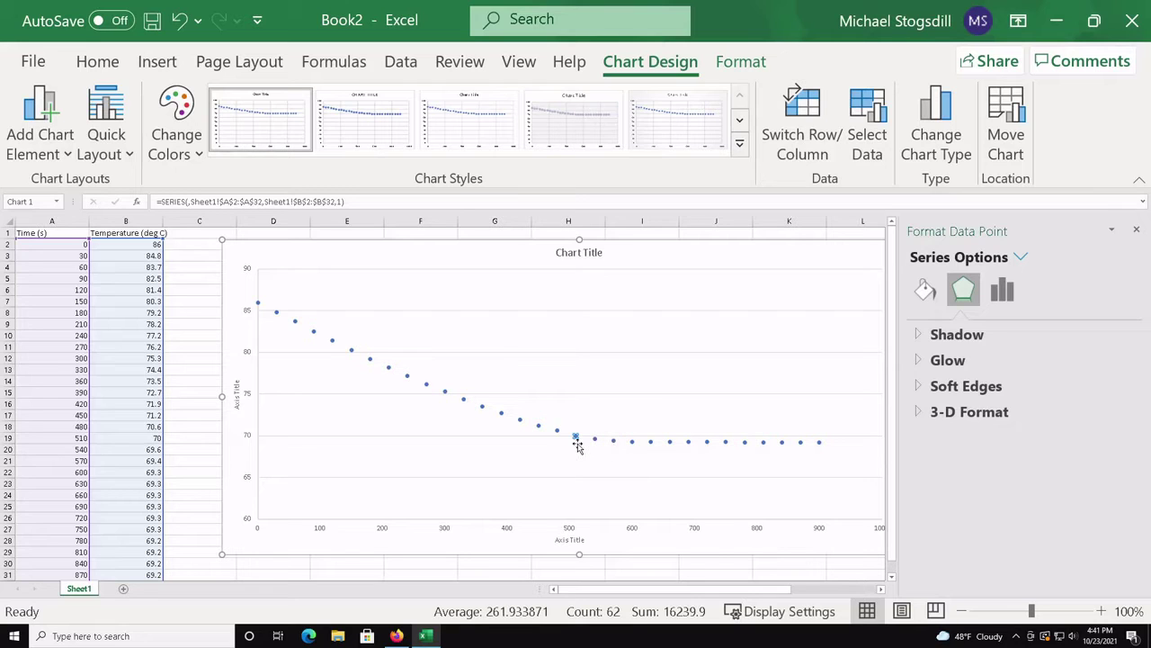
mouse_move(576, 436)
Select the 510 s, 70 °C reading in cells A19:B19
click(342, 438)
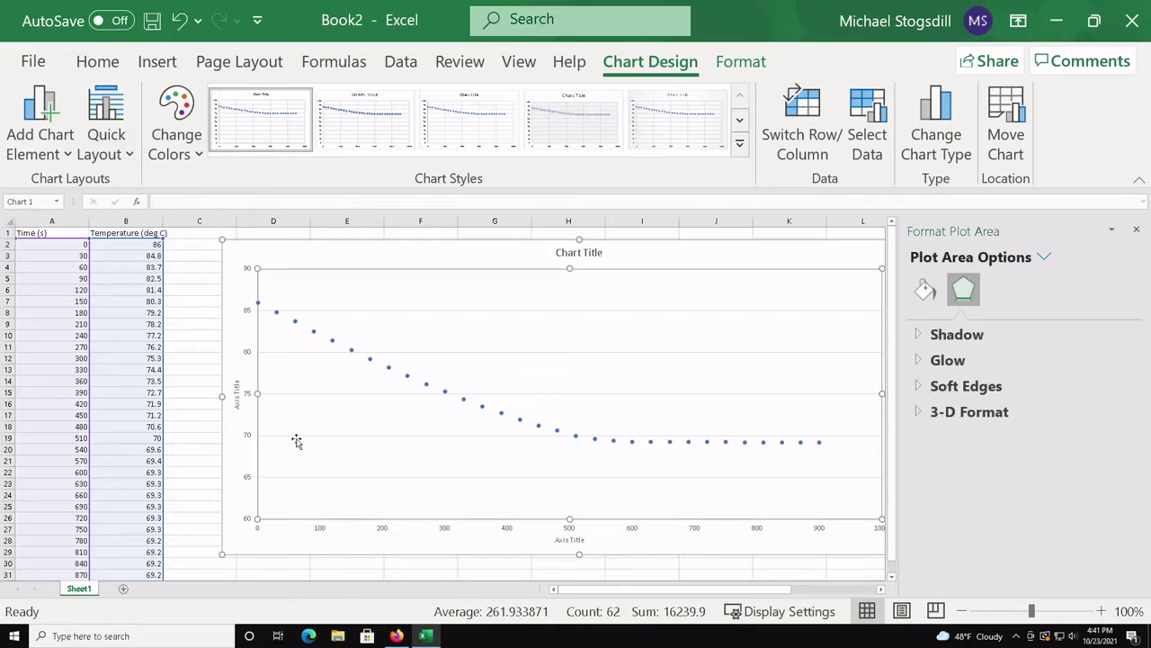
click(191, 433)
drag(70, 440, 117, 438)
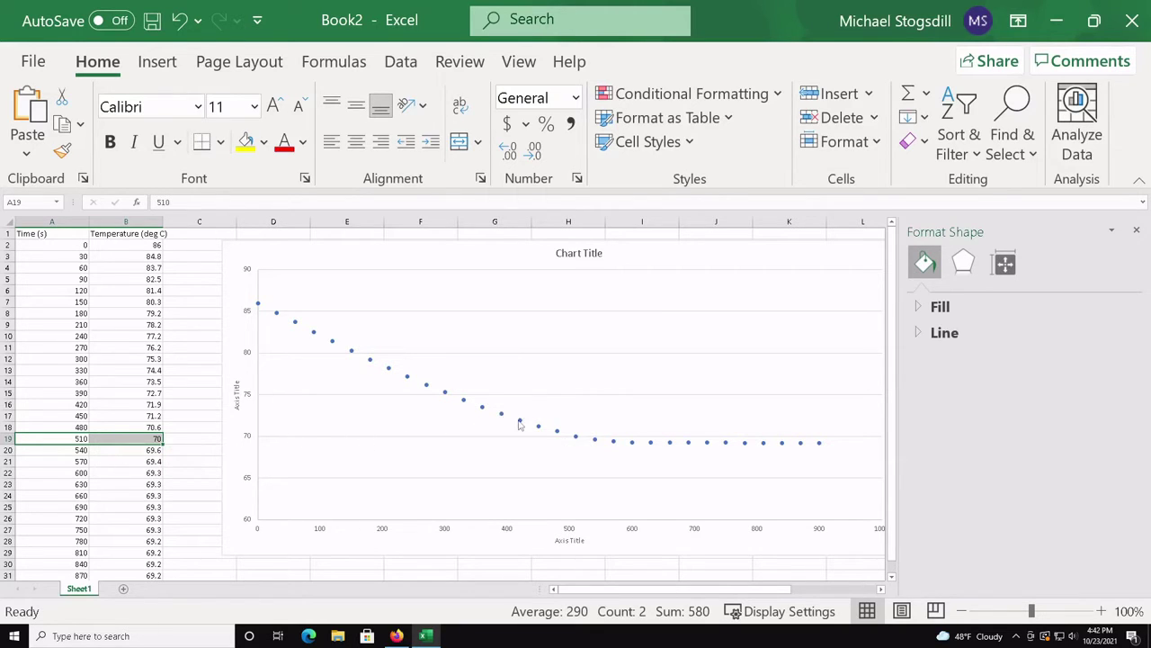
mouse_move(519, 424)
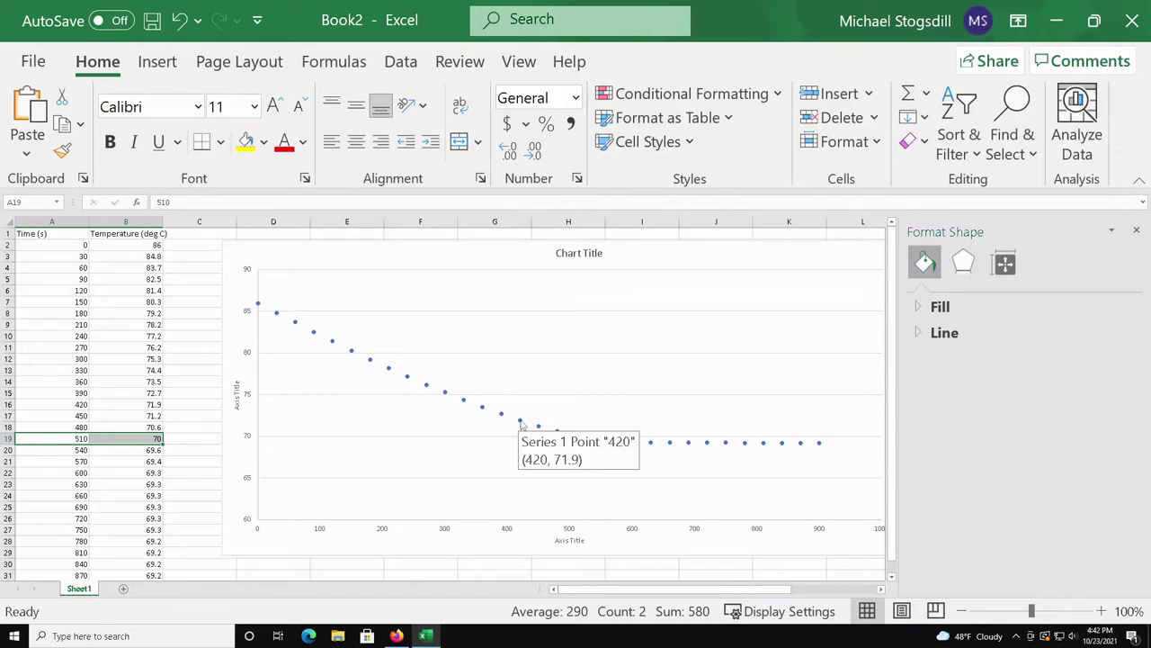
Open the chart's data source and rename its series 'Cooling'
click(520, 423)
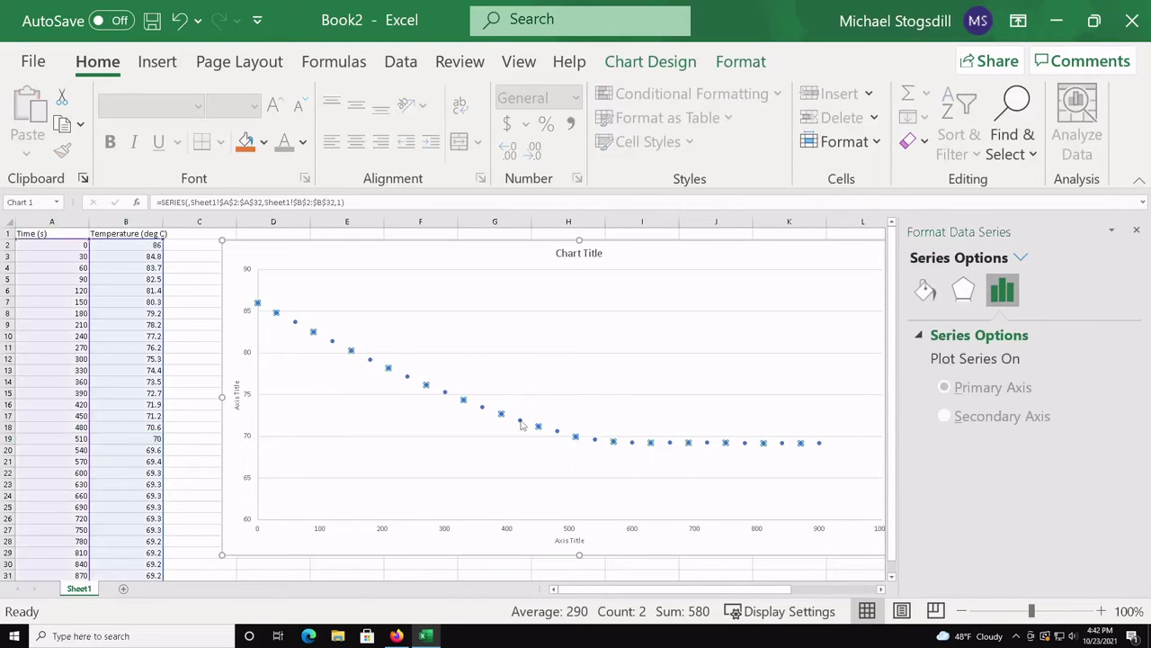
right_click(521, 425)
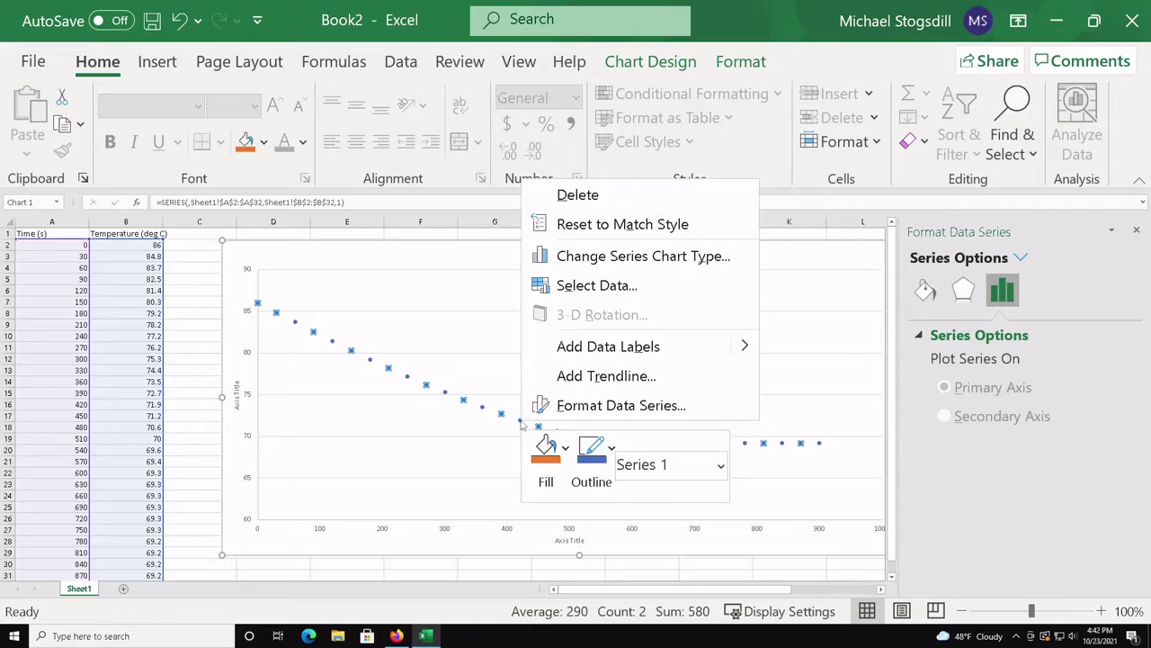
click(594, 284)
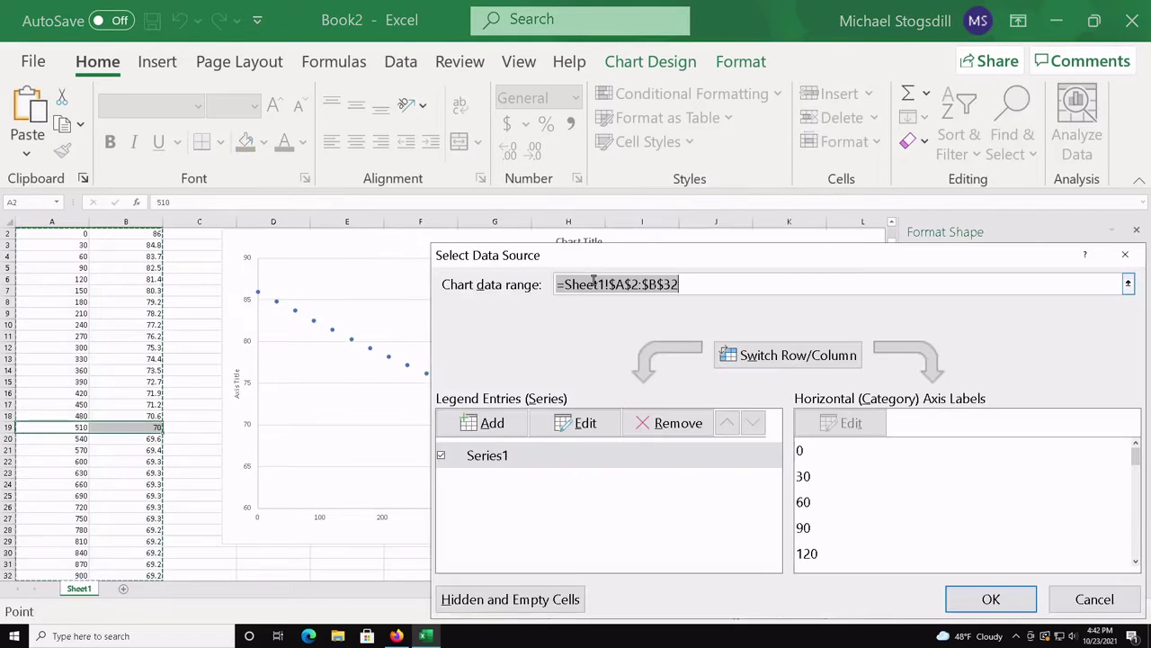
drag(709, 256, 680, 128)
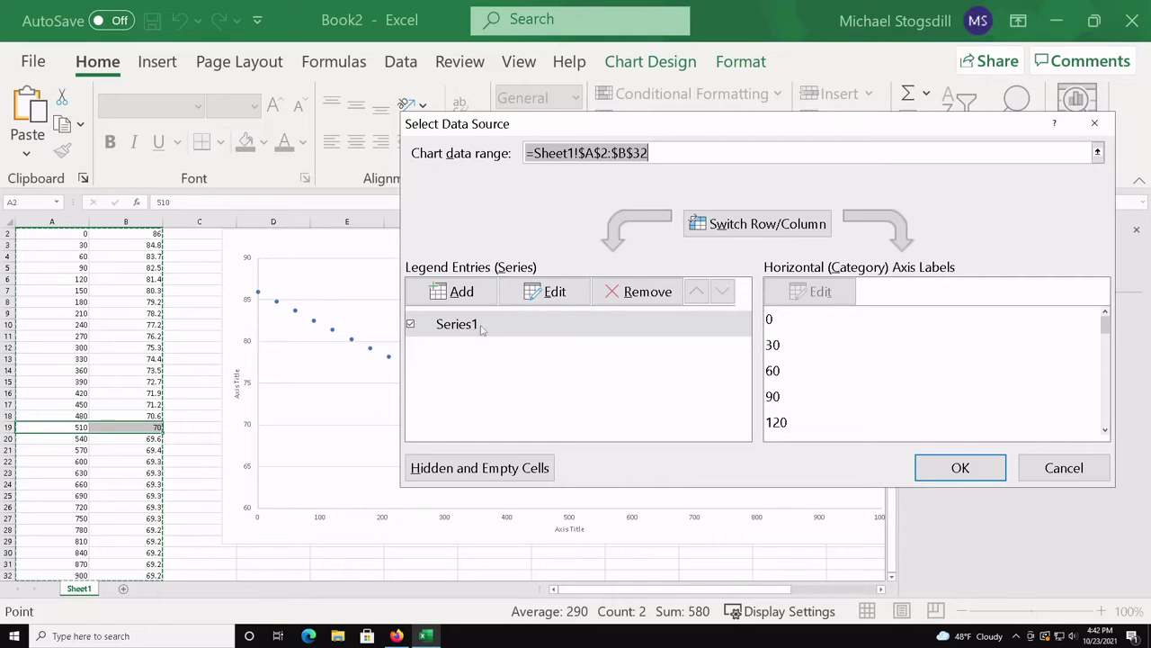
click(550, 297)
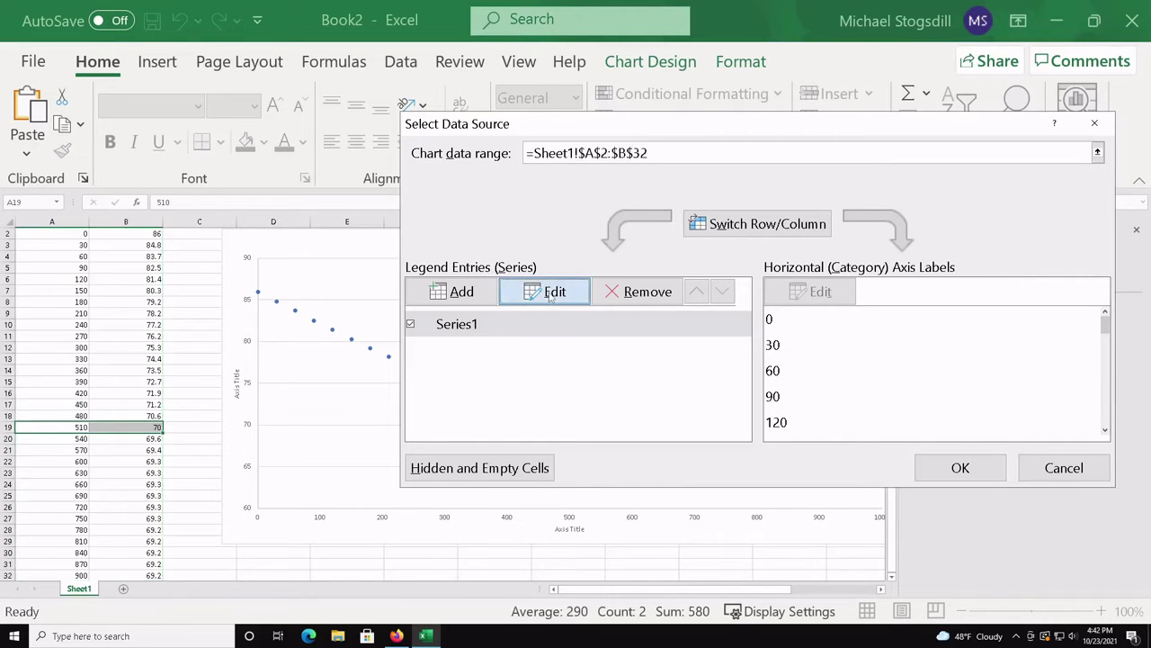
drag(953, 348, 659, 162)
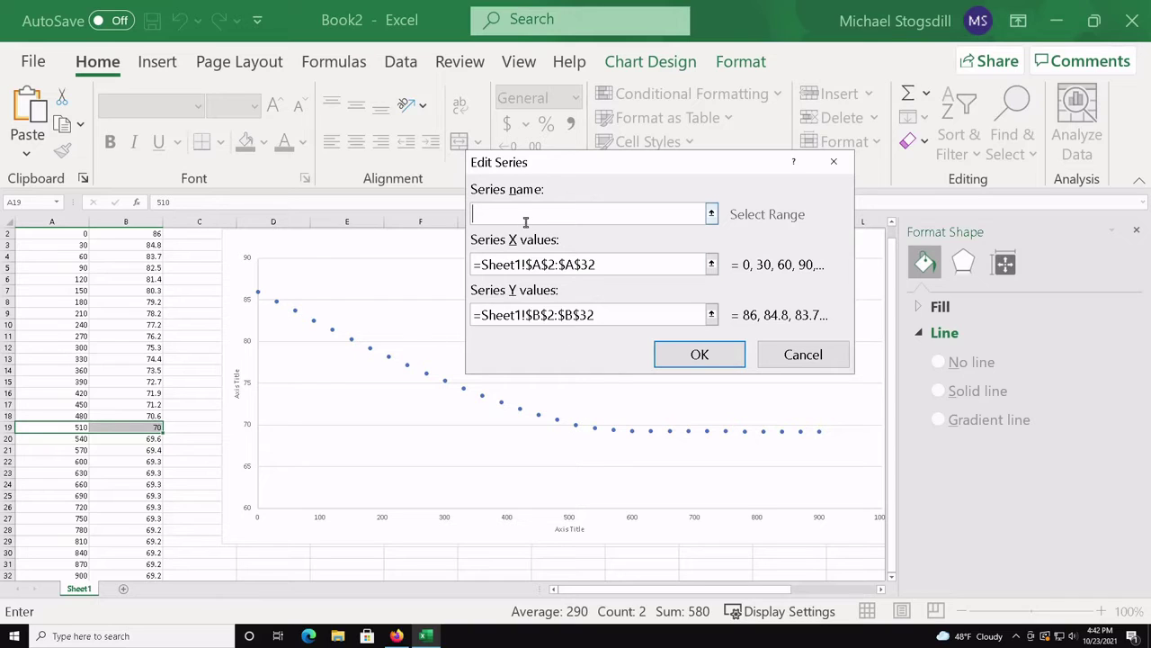
text(Cooling)
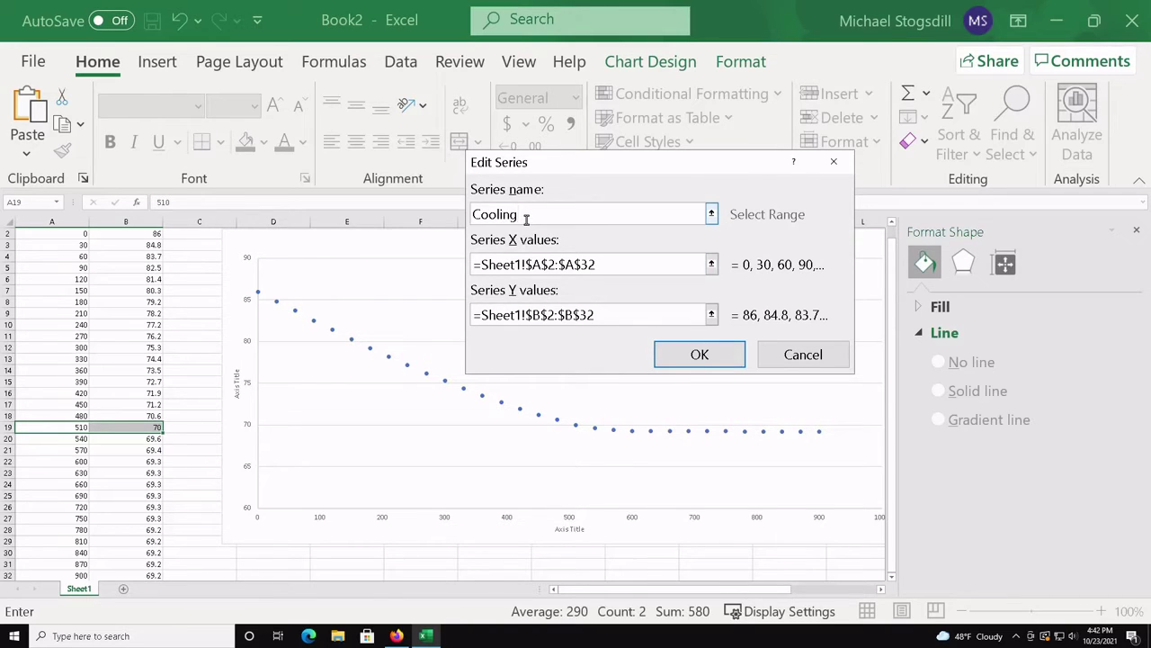
Set the Cooling series X values to A2:A19 and Y values to B2:B19
click(605, 265)
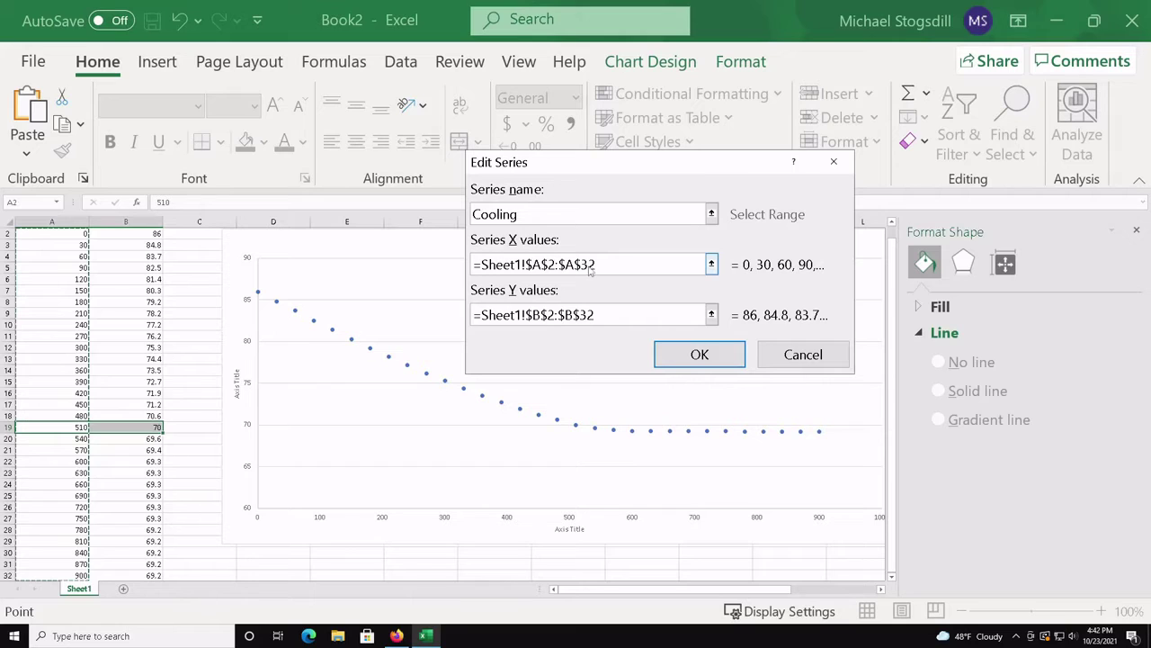
drag(591, 270, 475, 261)
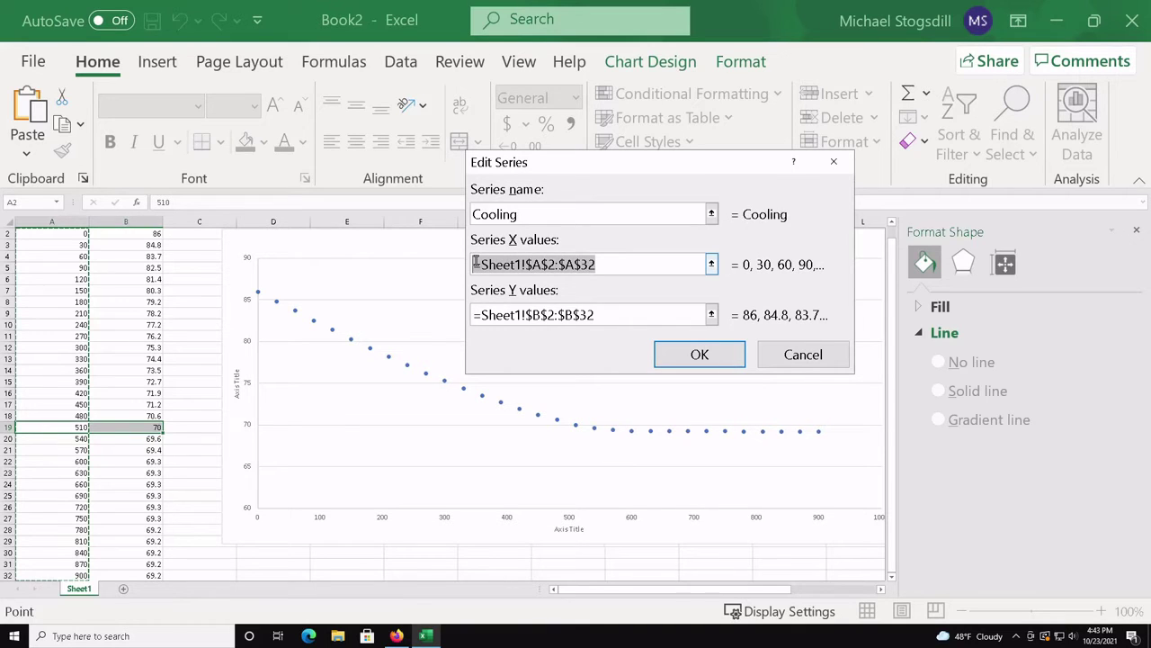
key(BackSpace)
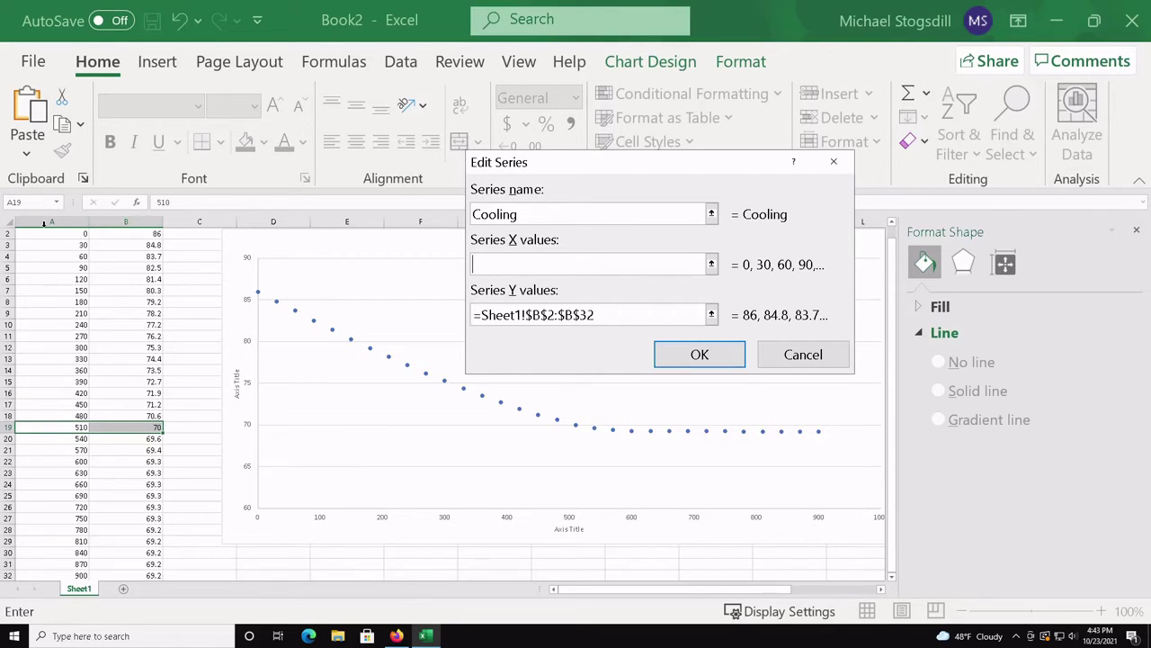
drag(55, 233, 52, 432)
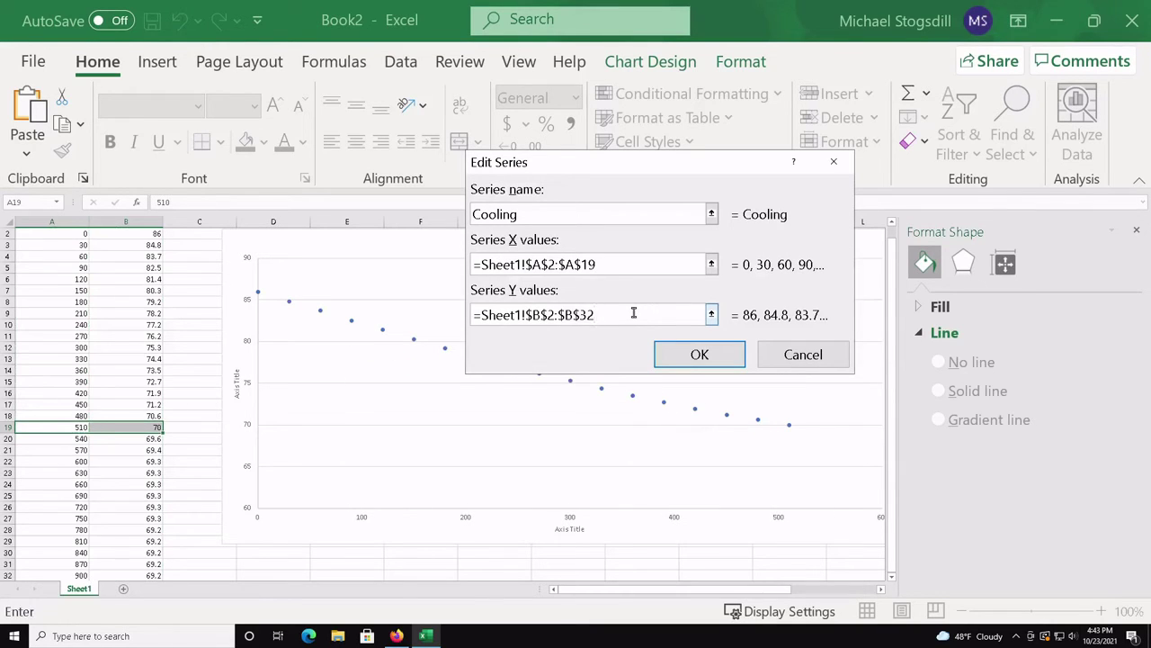
drag(633, 316, 467, 319)
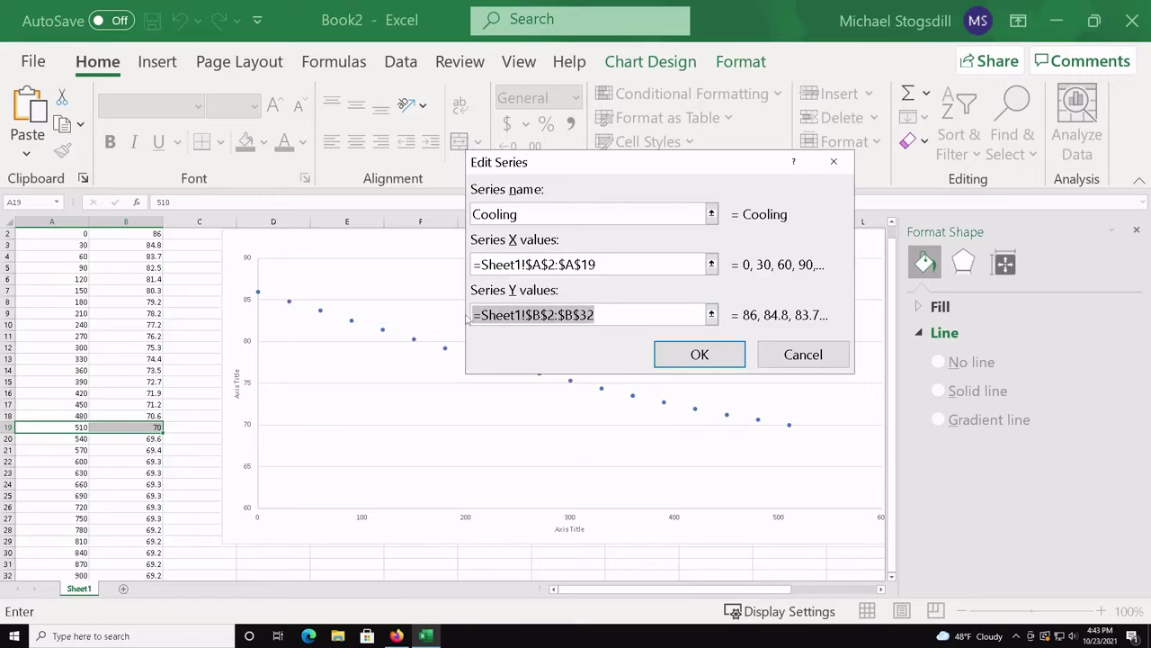
key(Delete)
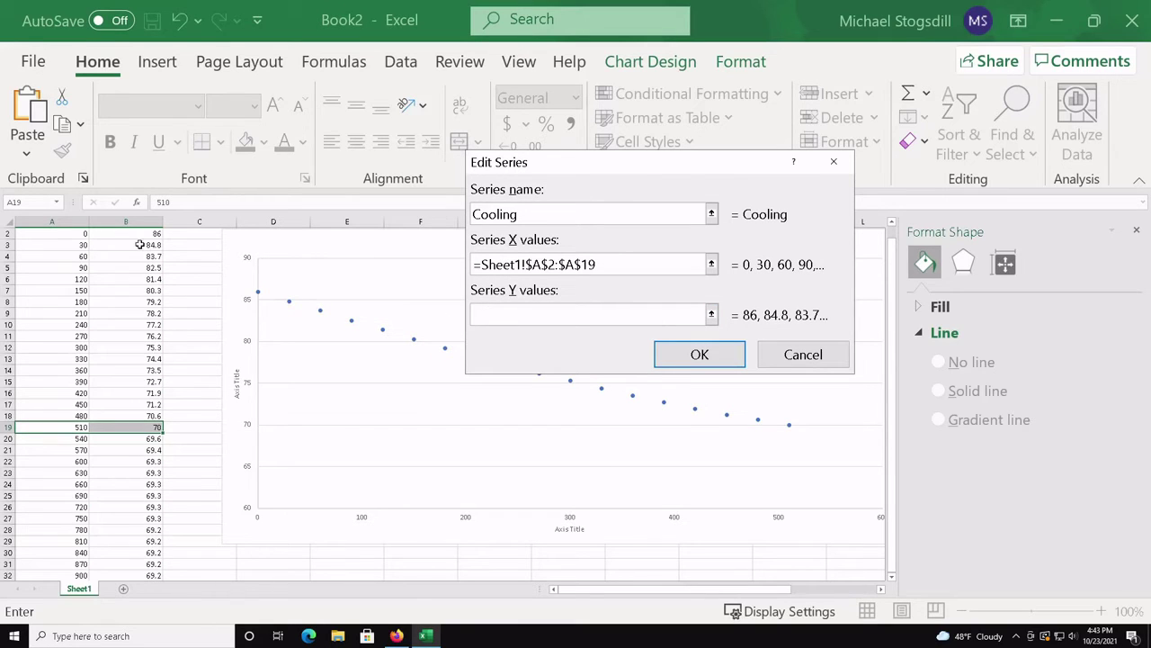
drag(141, 234, 122, 428)
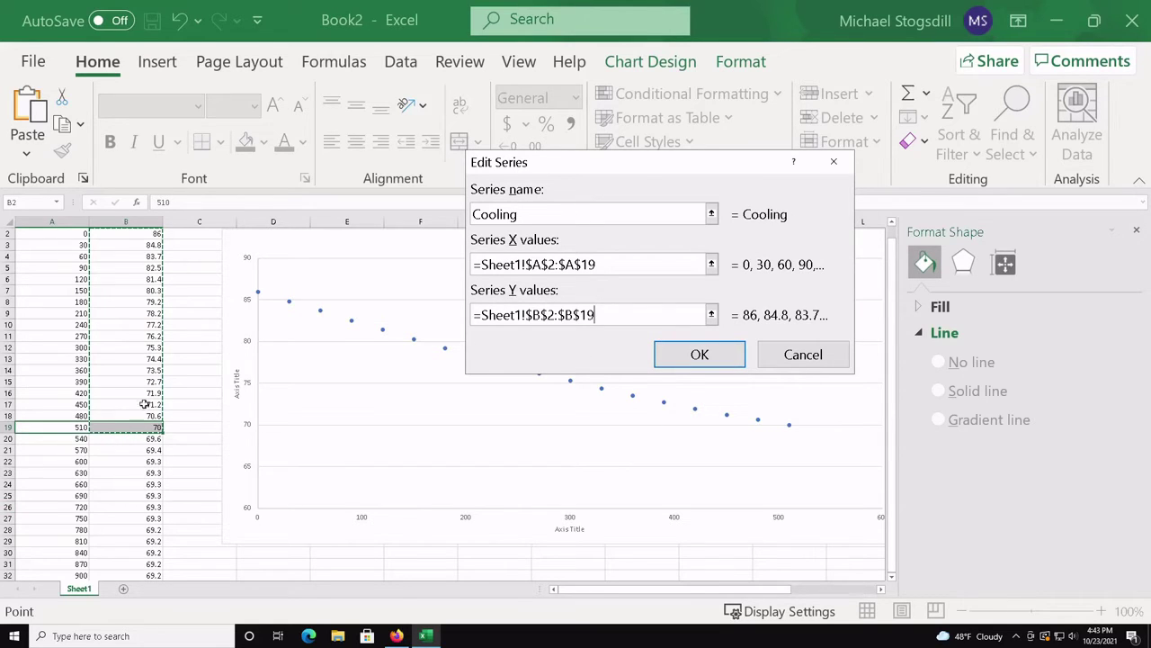
click(701, 354)
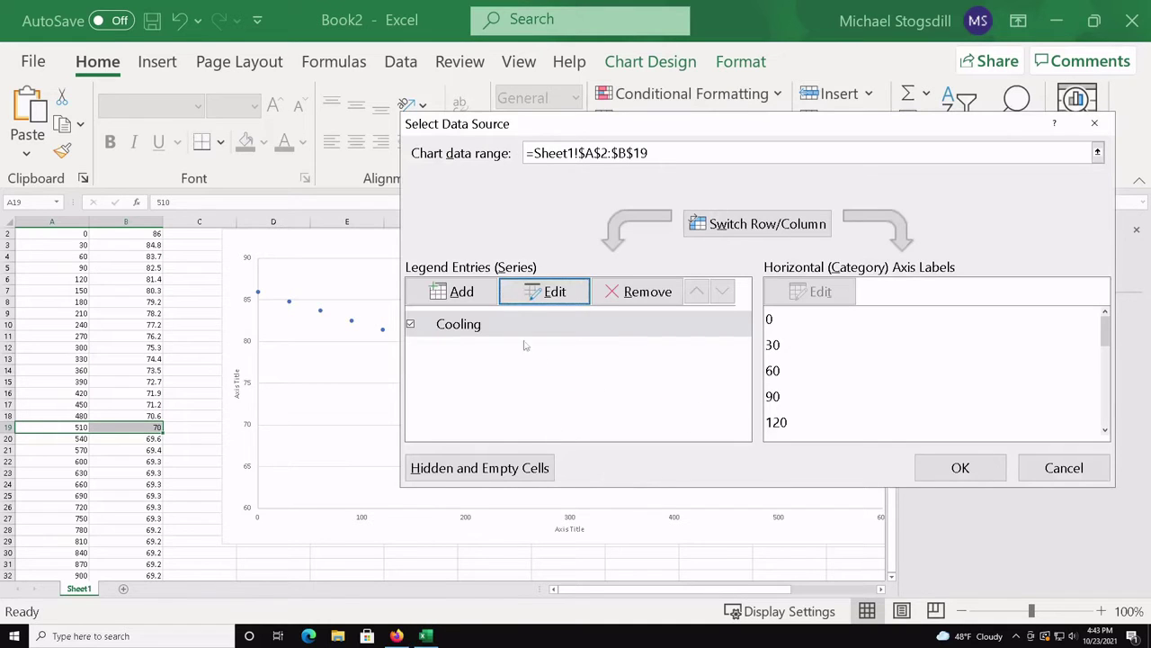
Add a 'Freezing' series plotting A20:A32 against B20:B32 and apply both series
click(479, 304)
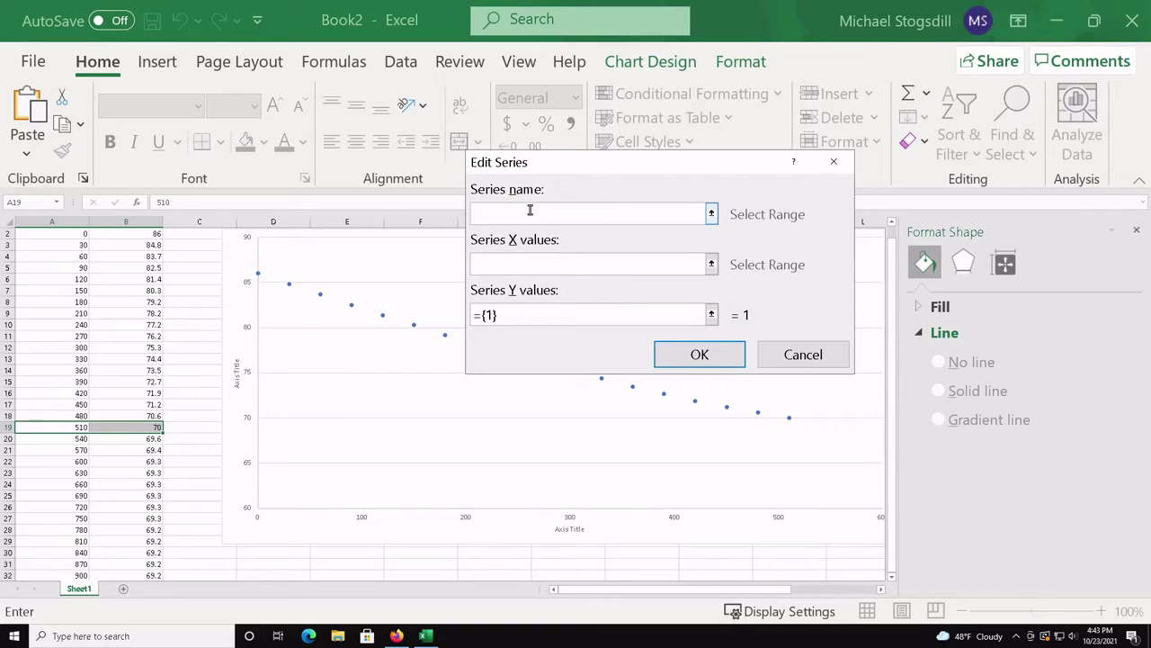
text(Freezing)
click(514, 262)
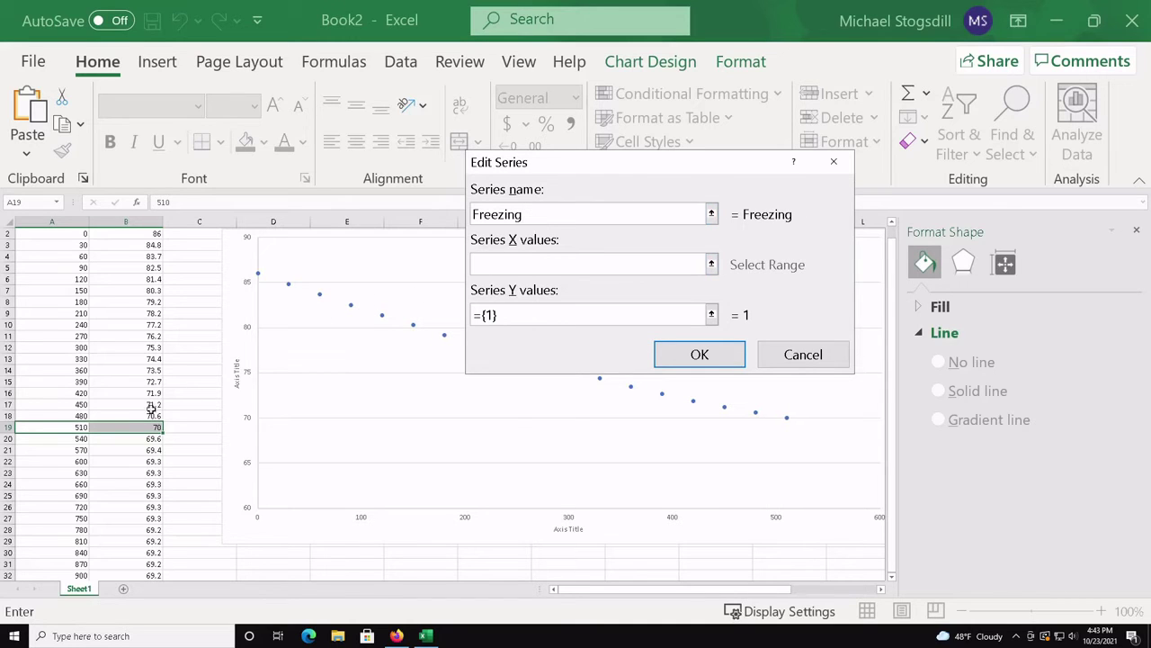
drag(78, 438, 78, 535)
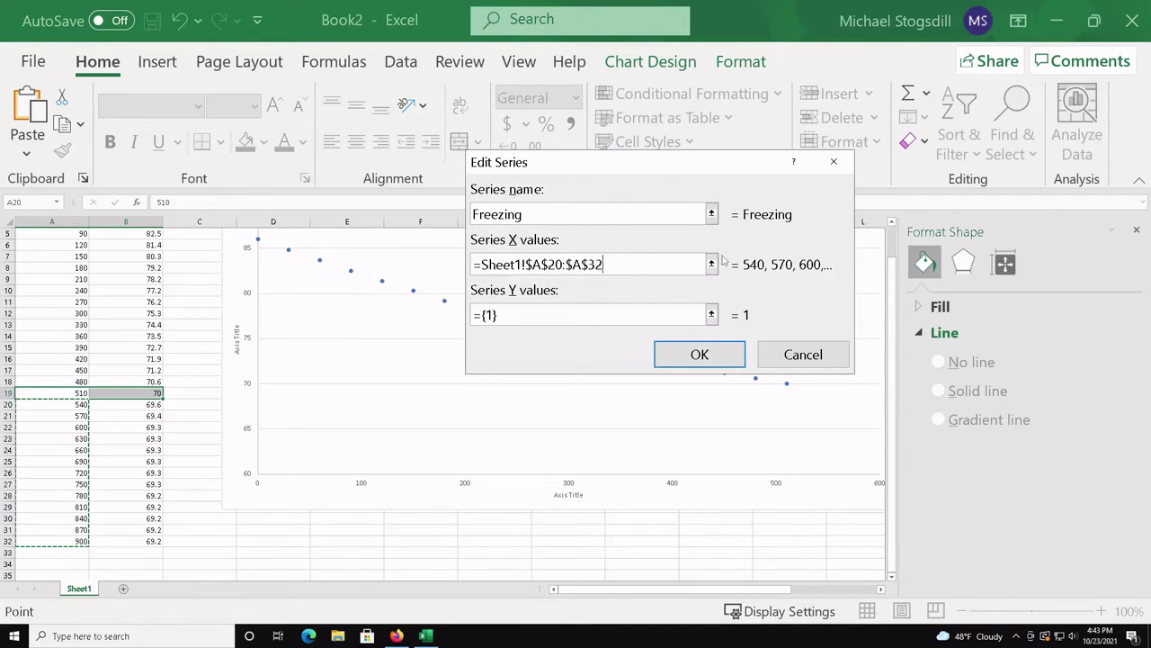
click(604, 316)
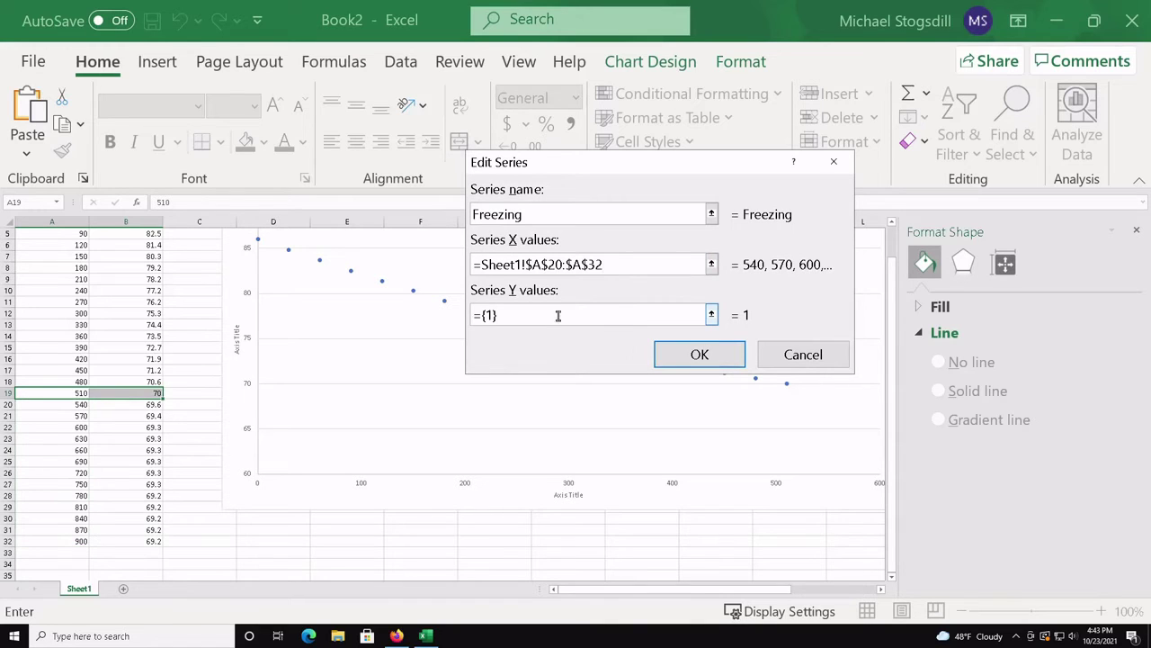
drag(557, 316, 465, 315)
key(BackSpace)
drag(152, 407, 150, 539)
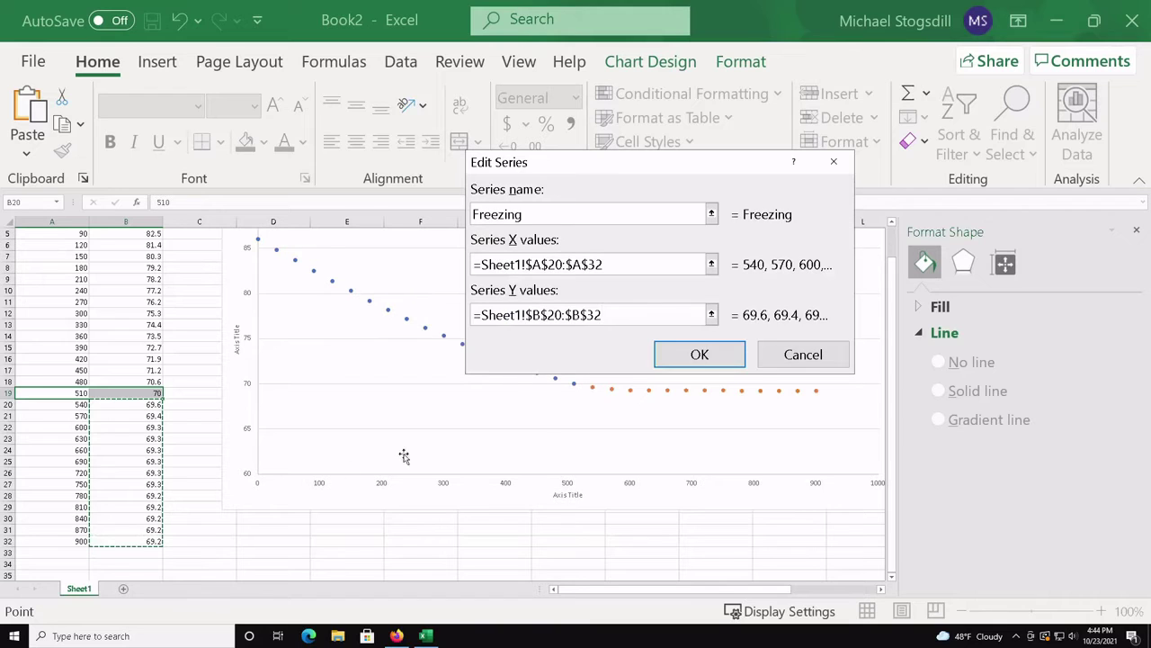
click(683, 358)
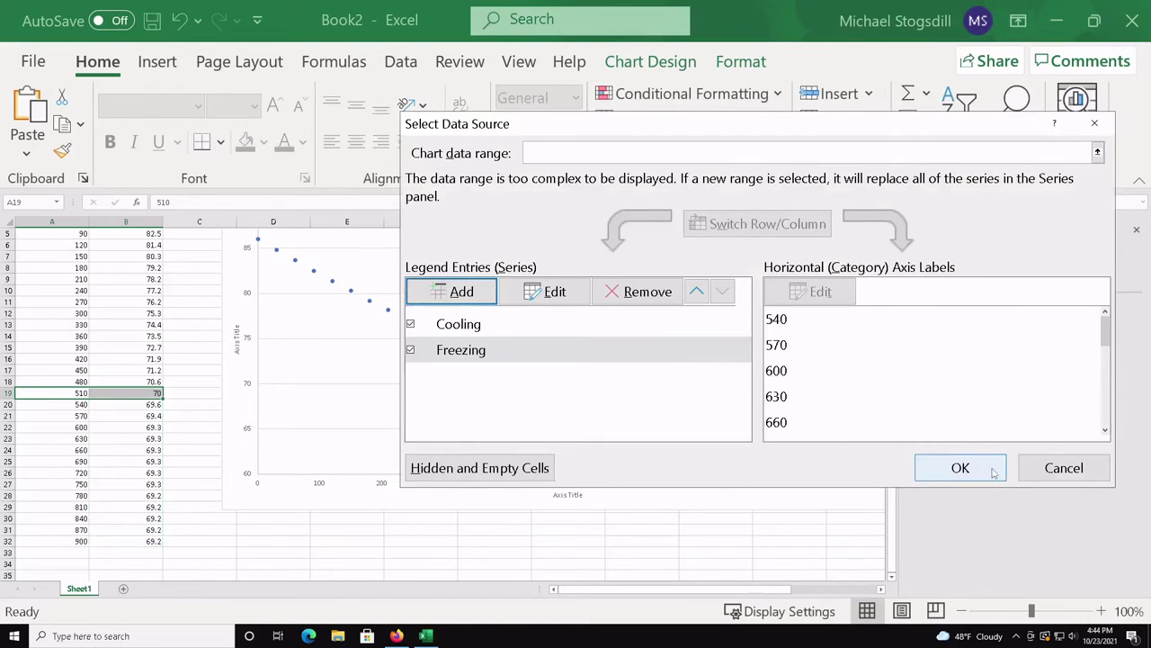
click(961, 468)
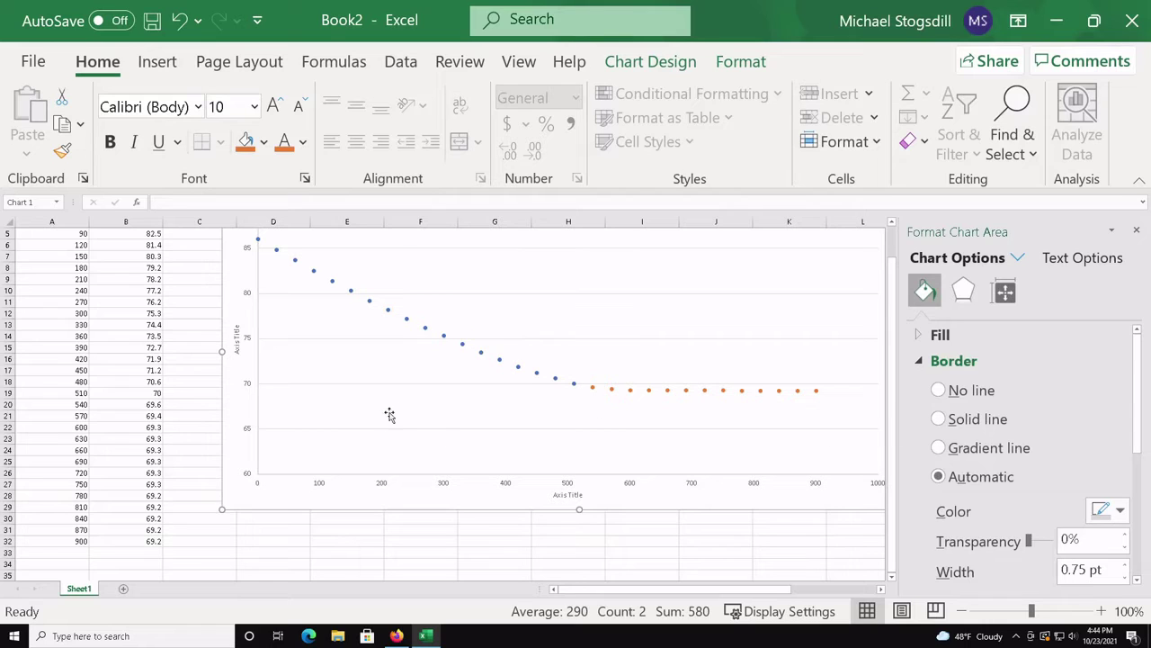
click(500, 363)
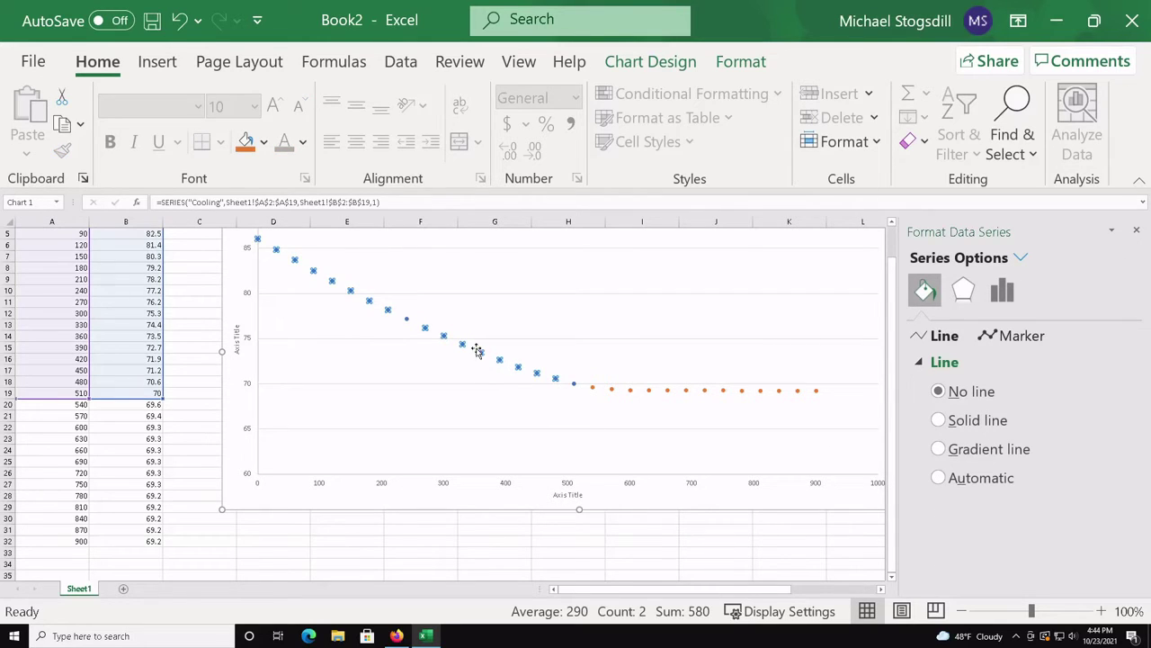
click(612, 391)
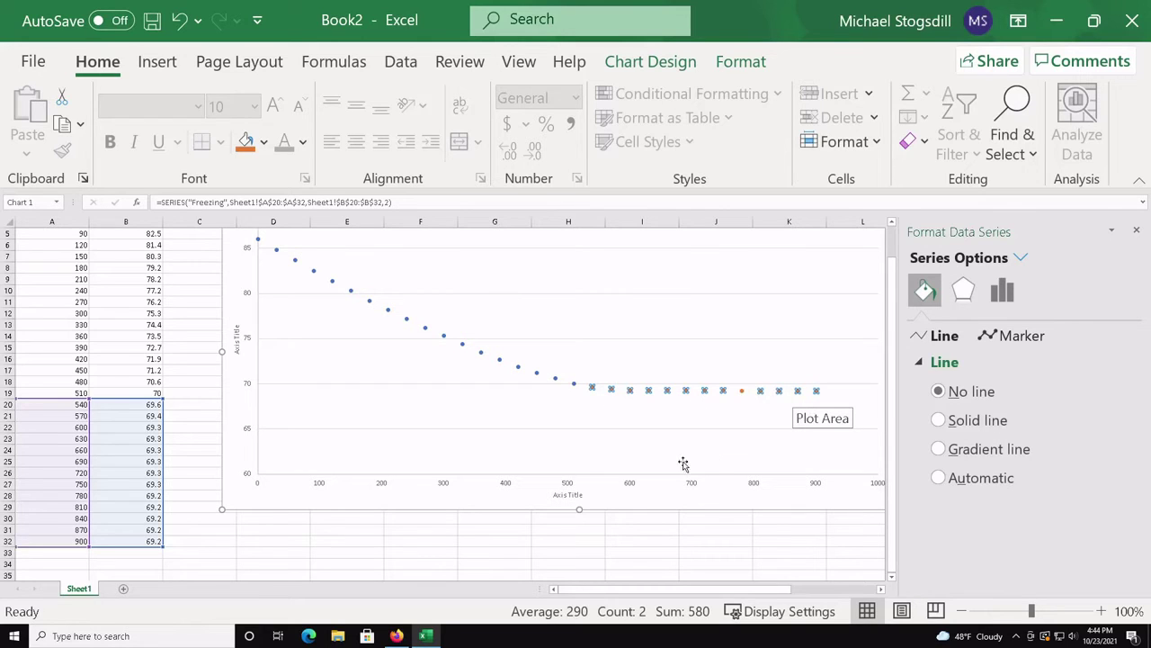
click(462, 345)
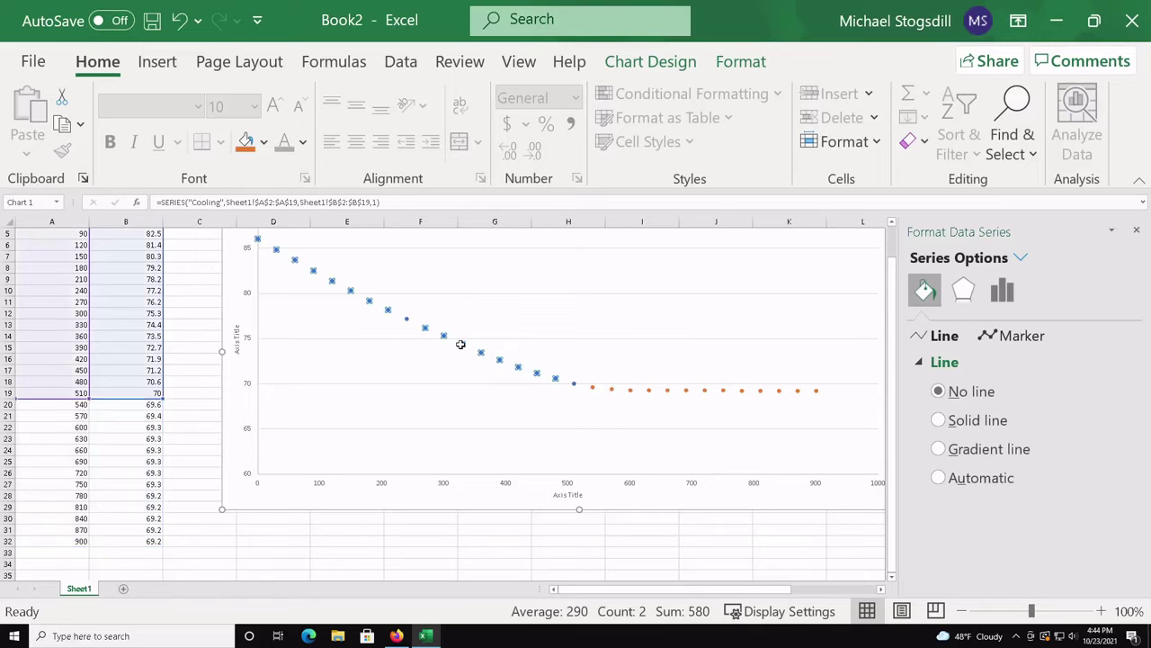
Add a Cooling linear trendline showing its equation and R² = 0.9923, label moved up-left
right_click(462, 346)
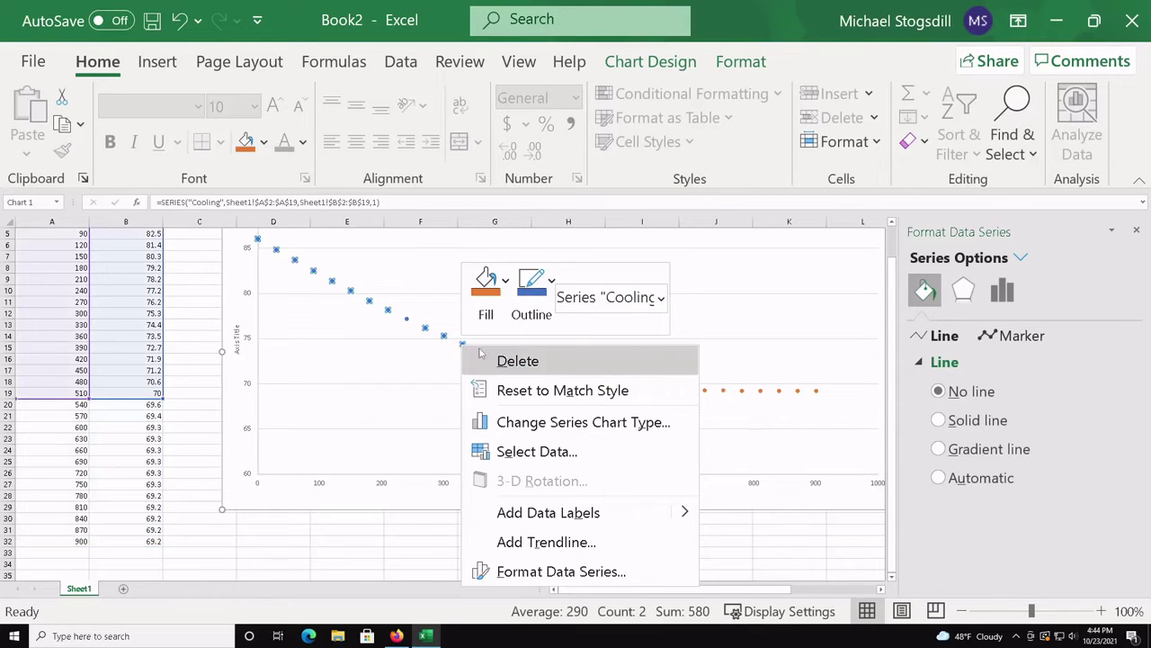
click(518, 542)
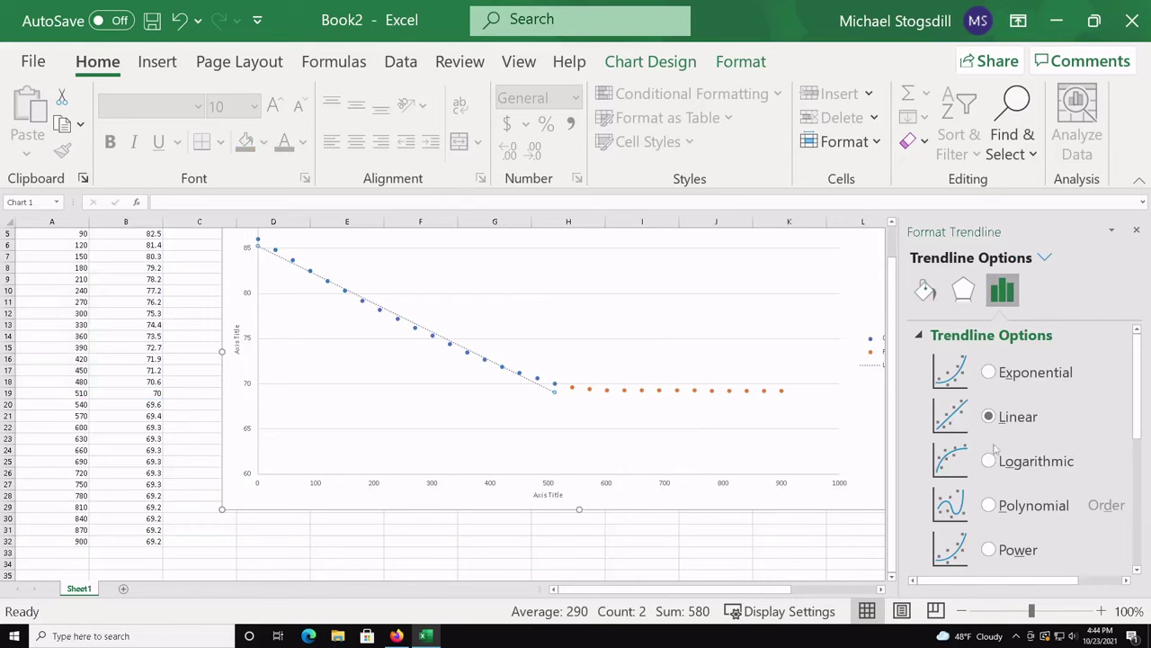
scroll(1022, 427, down, 5)
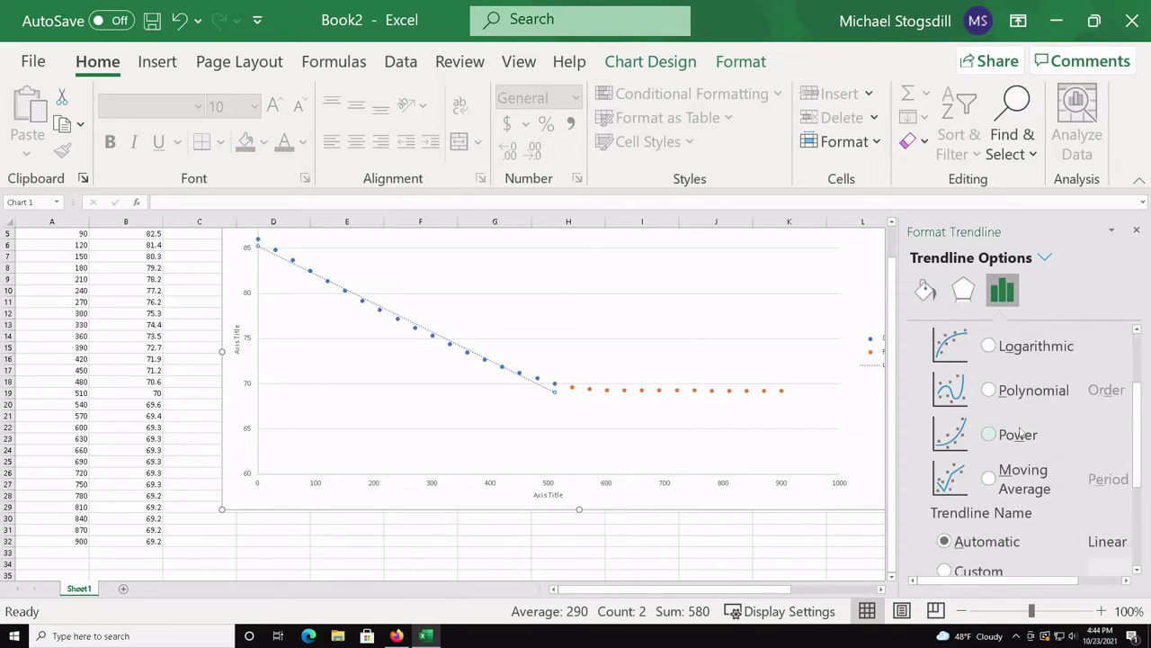
scroll(1021, 432, down, 2)
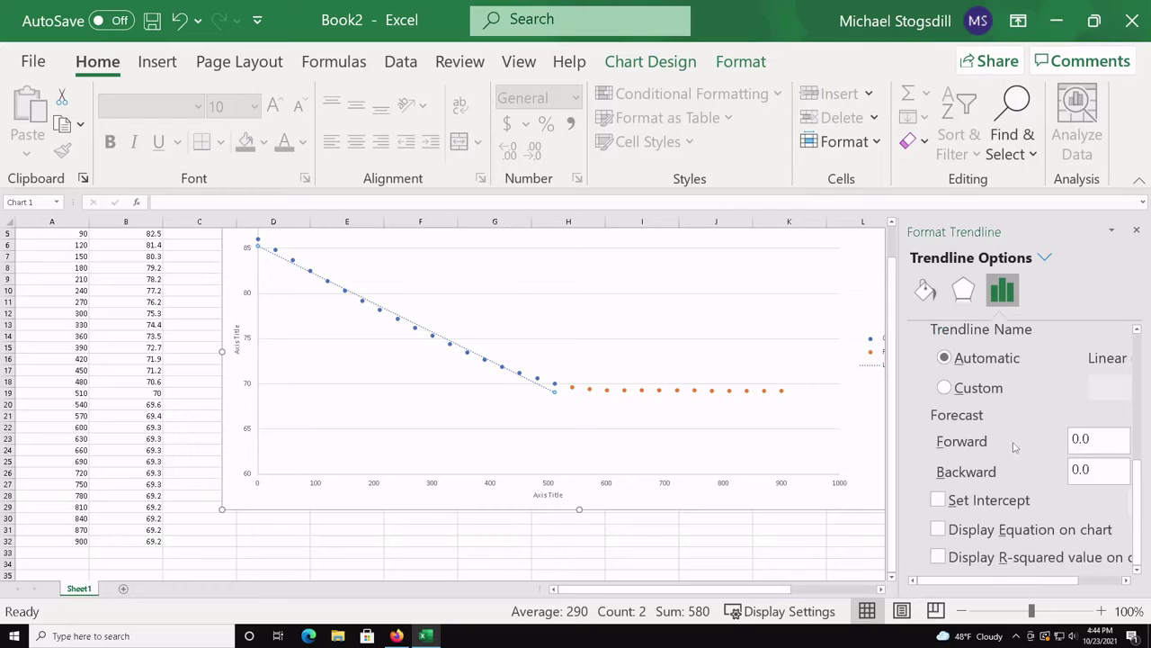
click(937, 531)
click(938, 557)
click(530, 388)
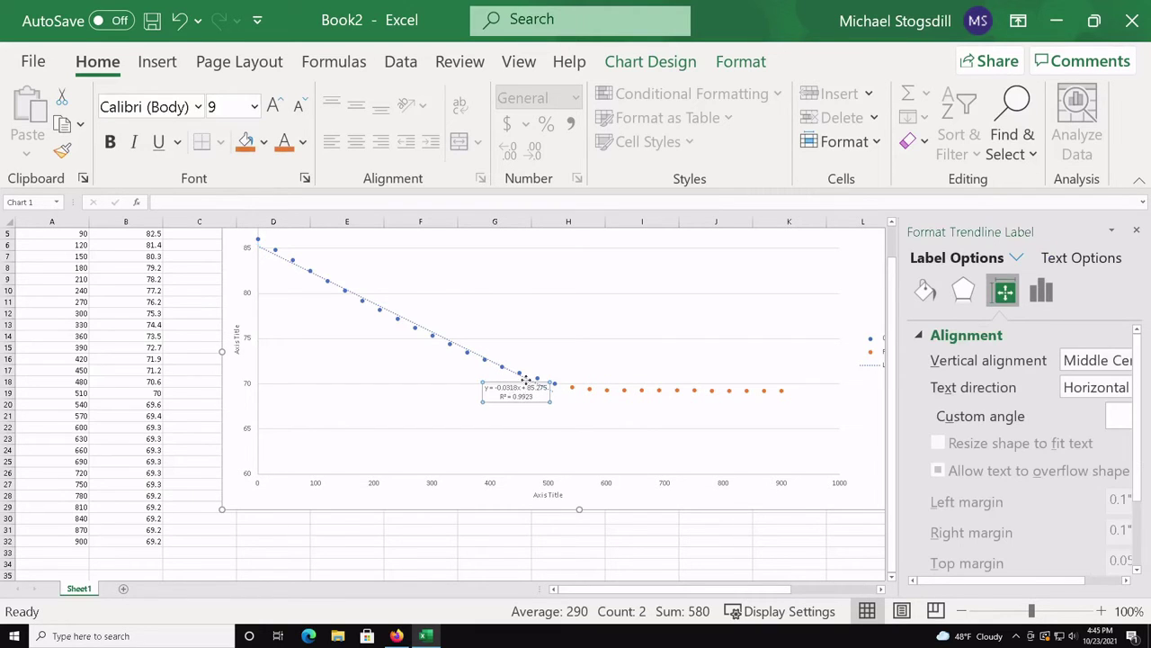
drag(426, 378, 364, 360)
Format the cooling trendline's equation label as 18-point blue text
triple_click(364, 365)
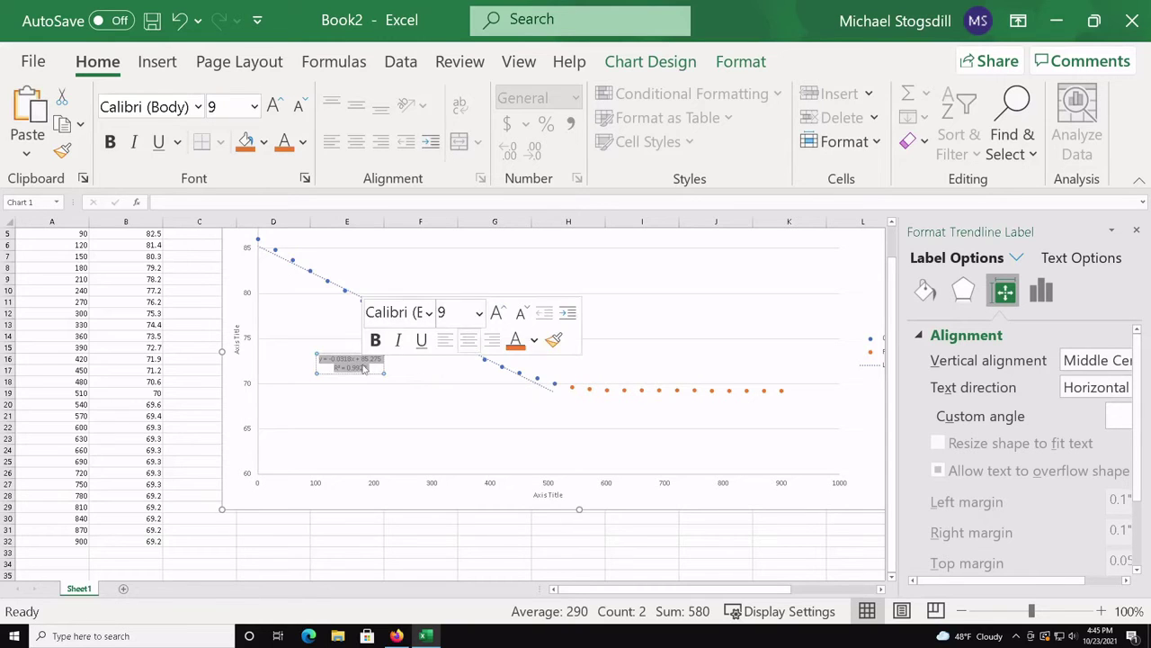
click(479, 312)
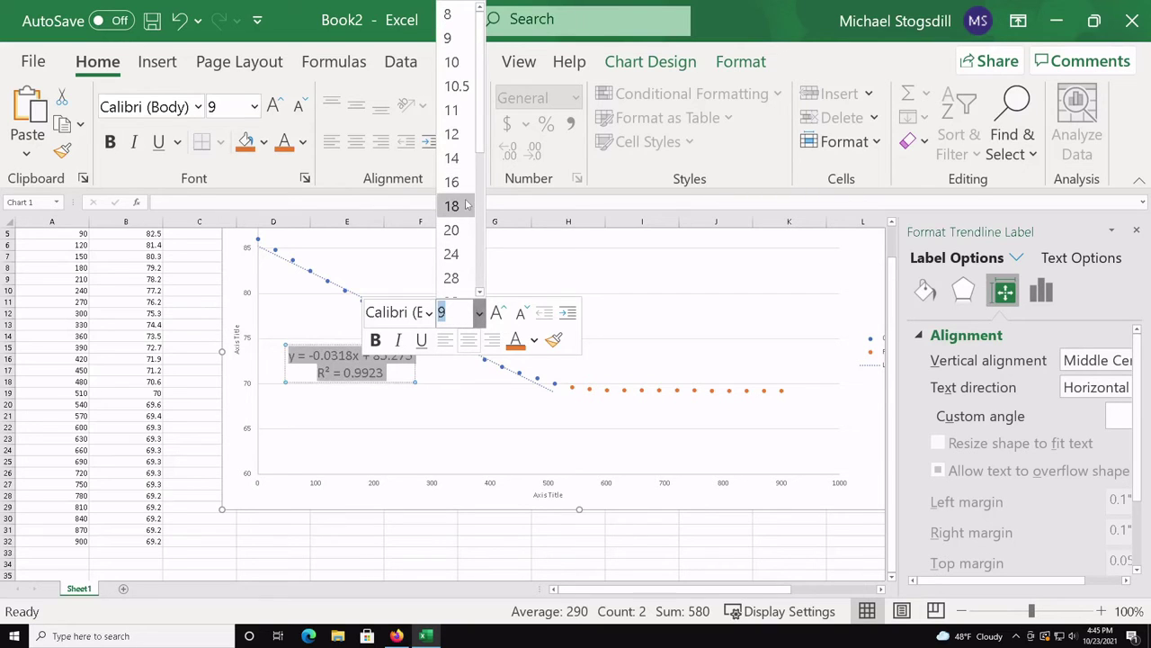
click(451, 205)
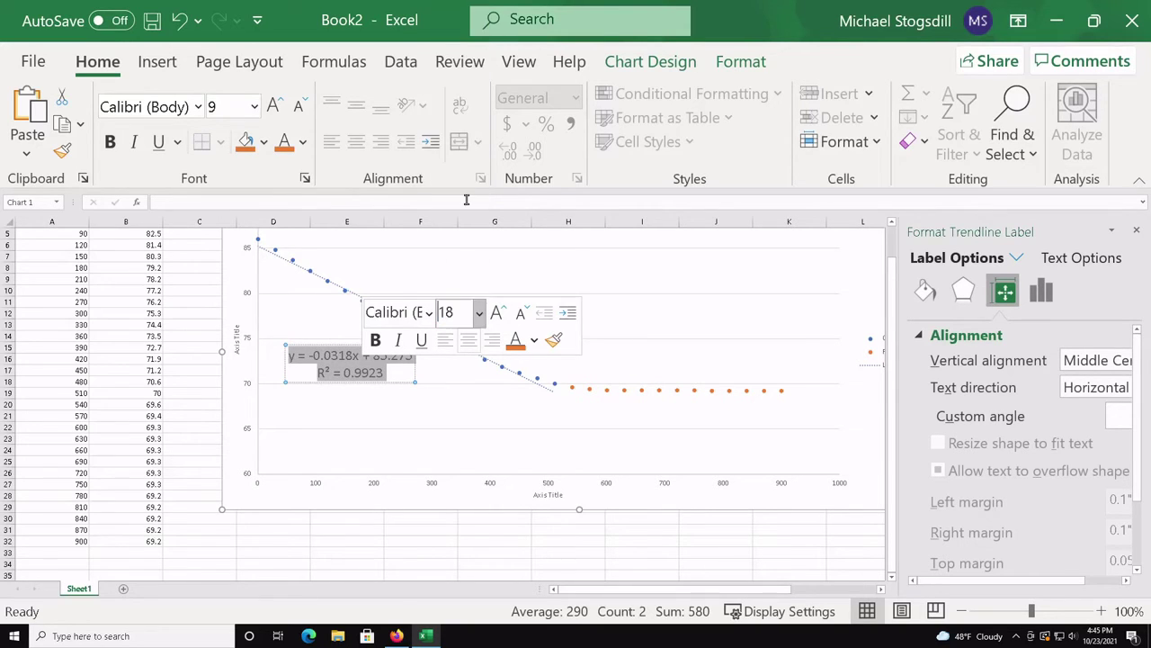
click(534, 340)
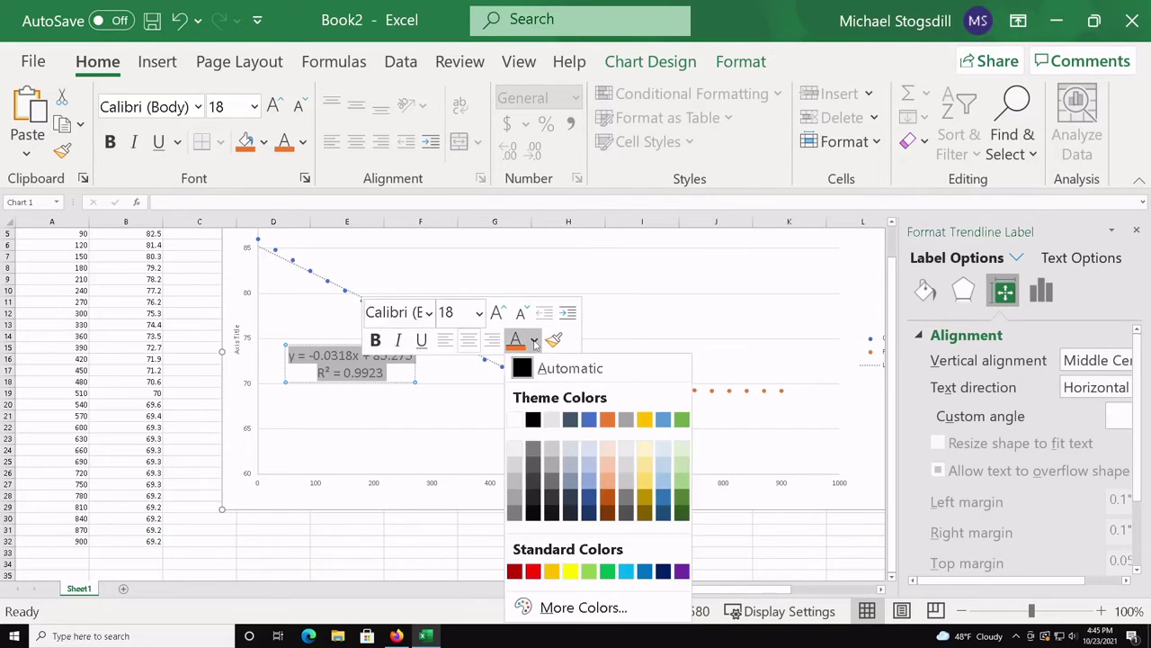
click(589, 420)
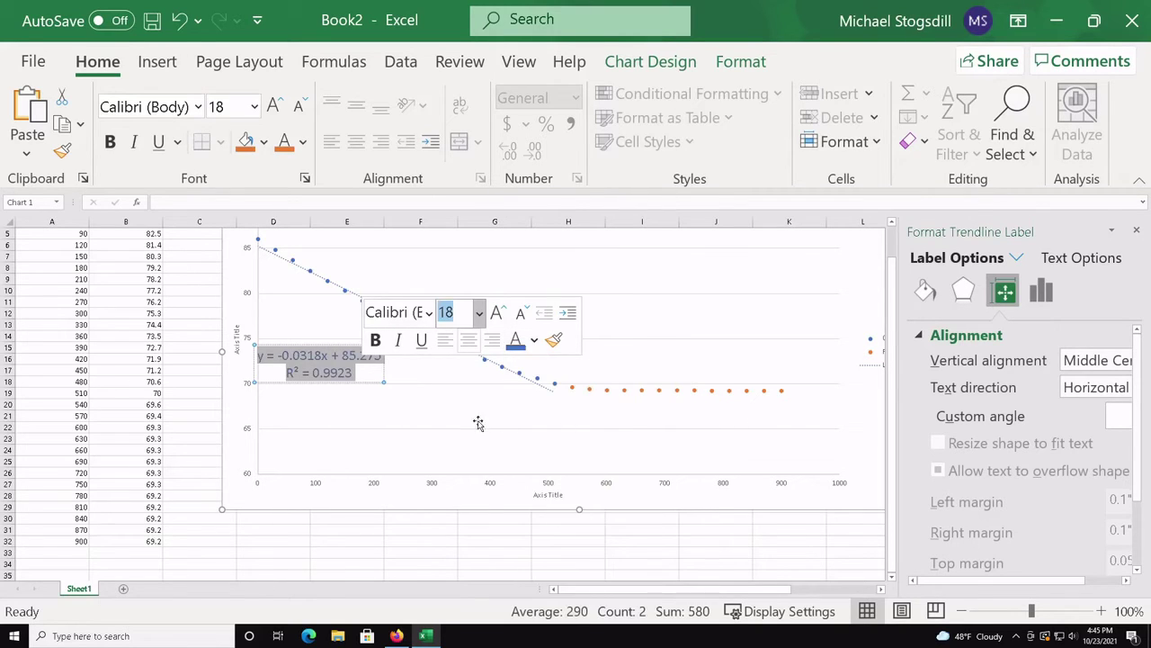
Shift the cooling equation label slightly to the right on the chart
click(393, 419)
click(332, 349)
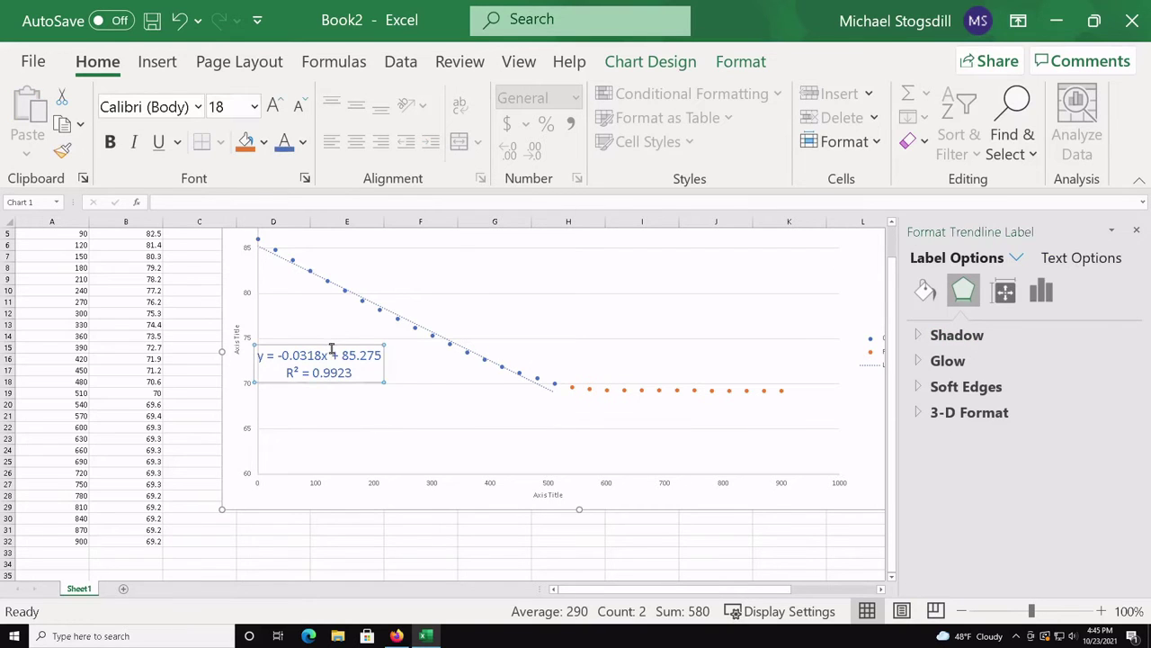
drag(352, 344, 401, 343)
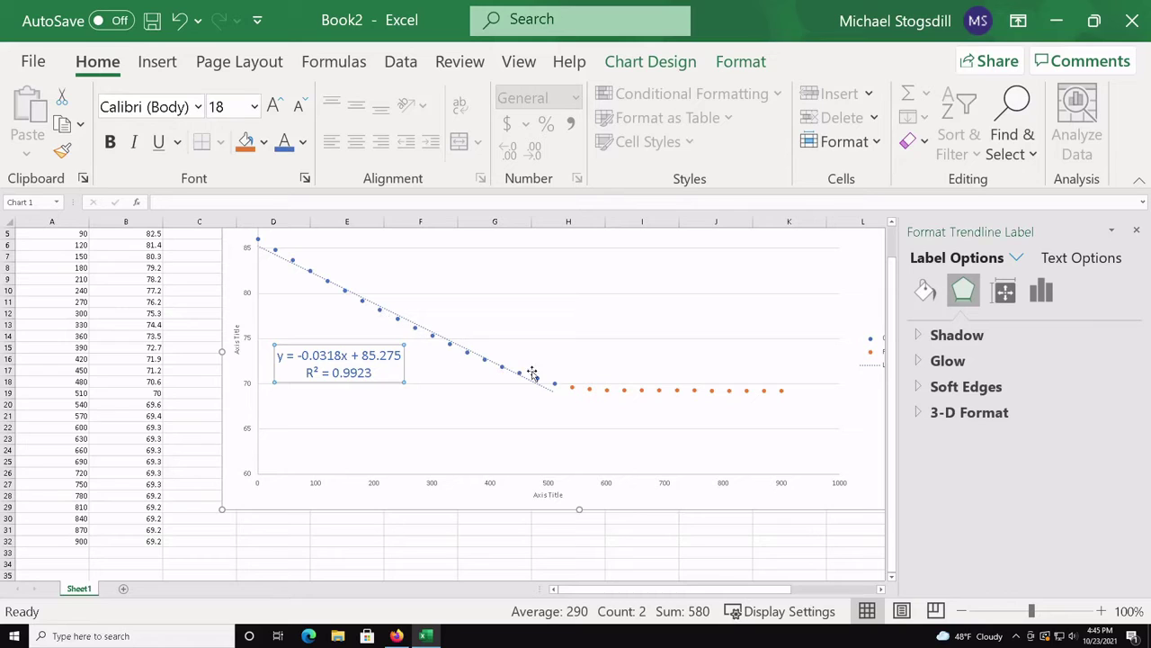
Give the Freezing points a linear trendline with equation and R², label placed below them
click(695, 390)
right_click(697, 394)
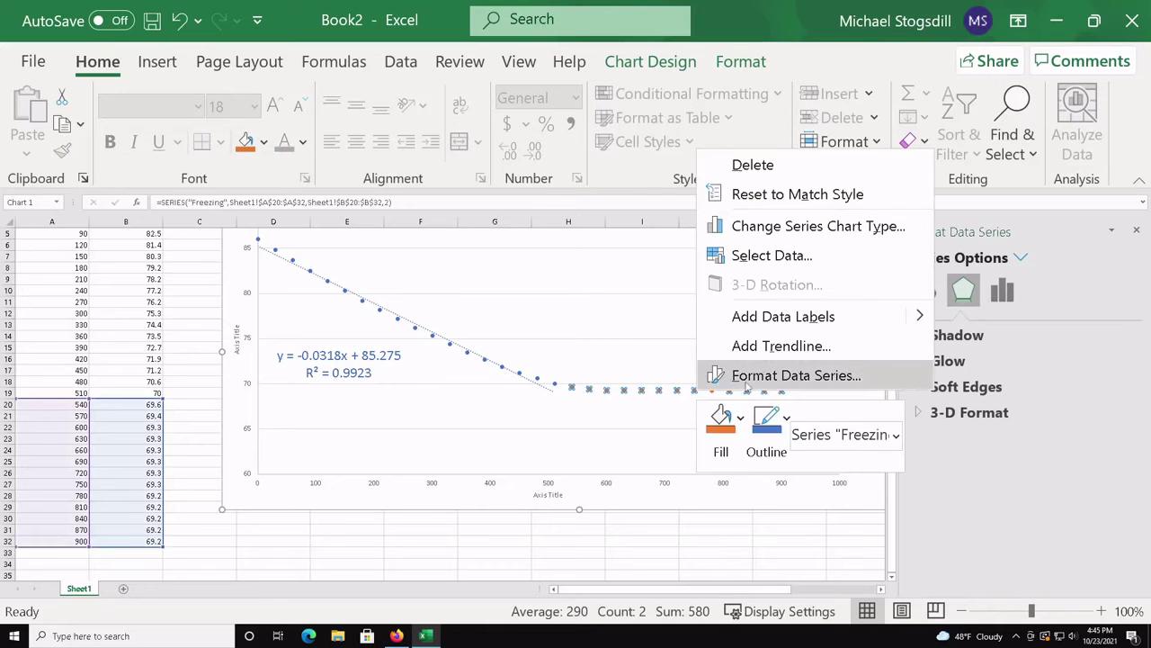
click(773, 345)
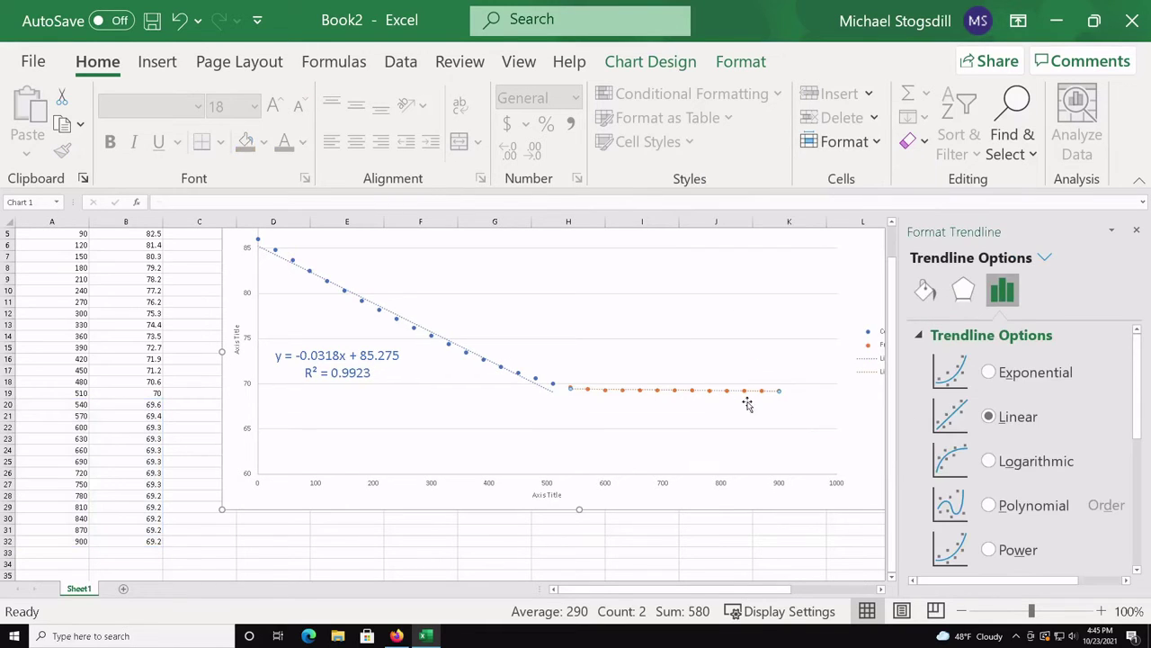
scroll(999, 421, down, 5)
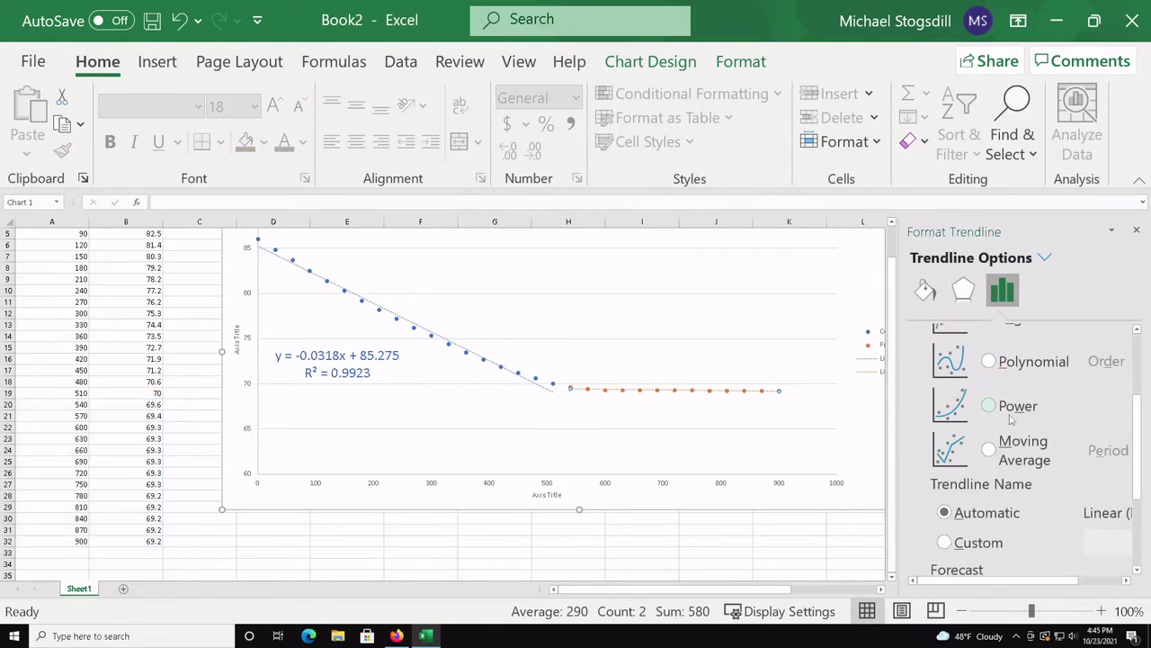
scroll(972, 533, down, 1)
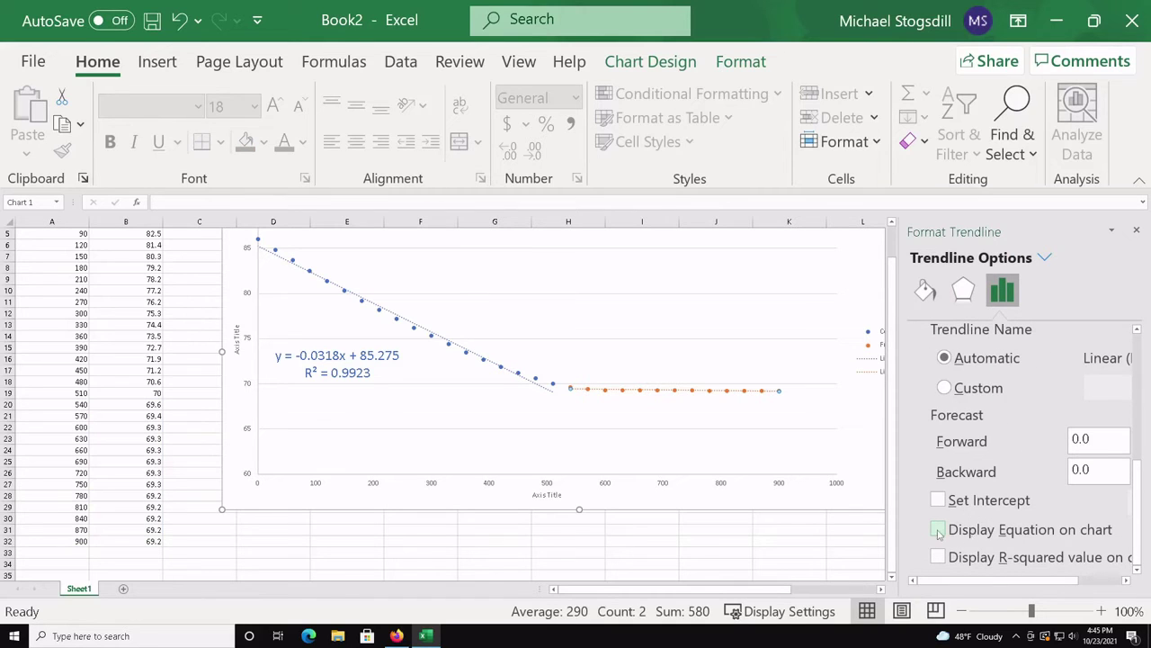
click(938, 558)
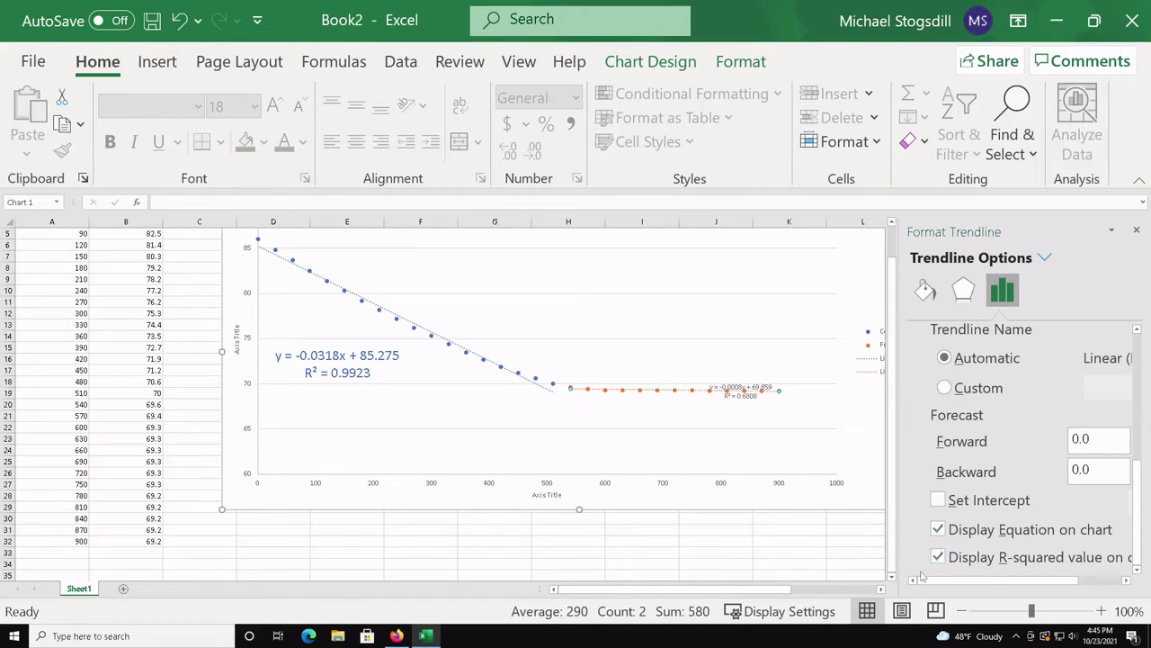
click(754, 388)
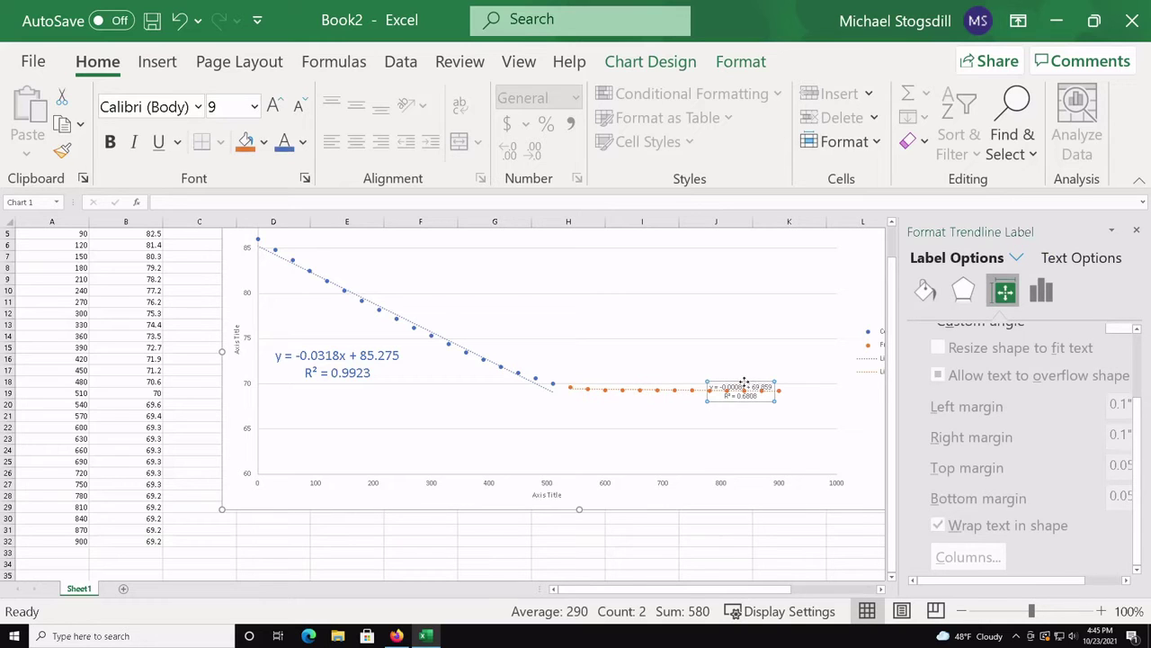
drag(744, 382, 708, 426)
Format the freezing trendline label (y = -0.0008x + 69.859) as 20-point orange text
double_click(710, 438)
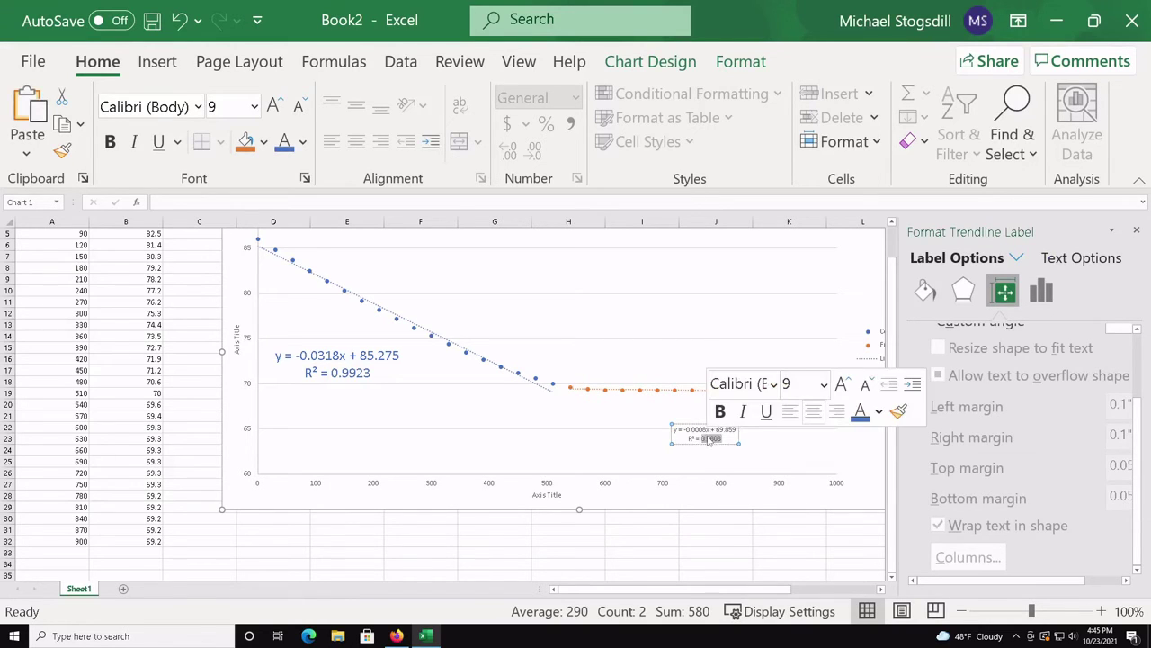
click(824, 384)
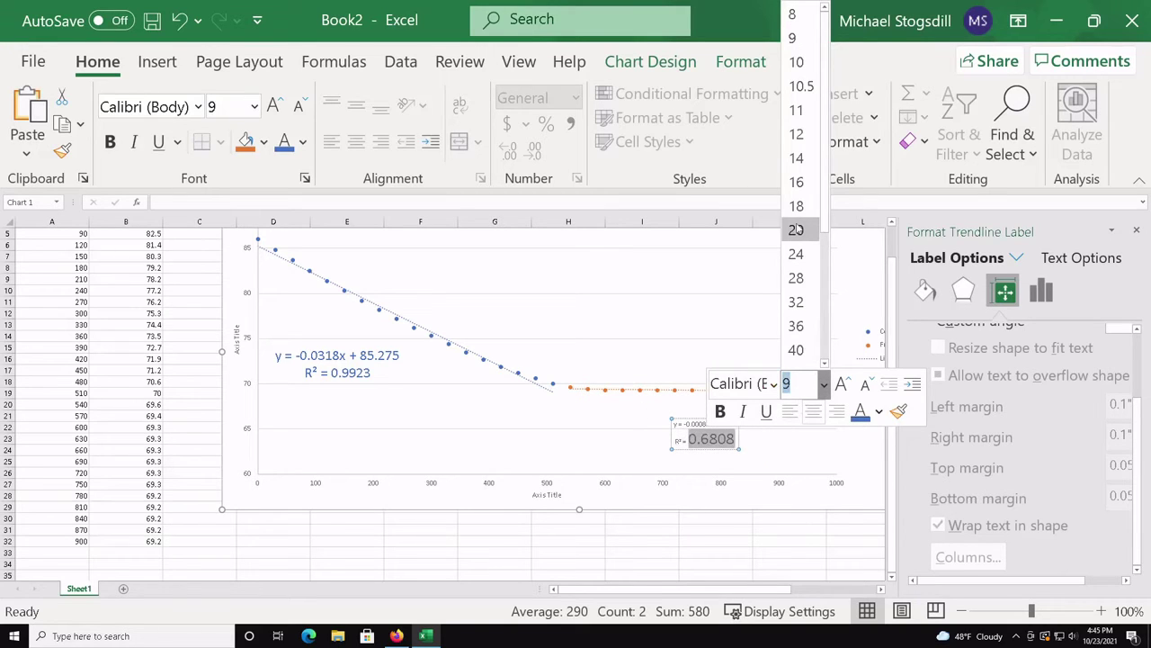
click(693, 439)
drag(675, 428, 694, 440)
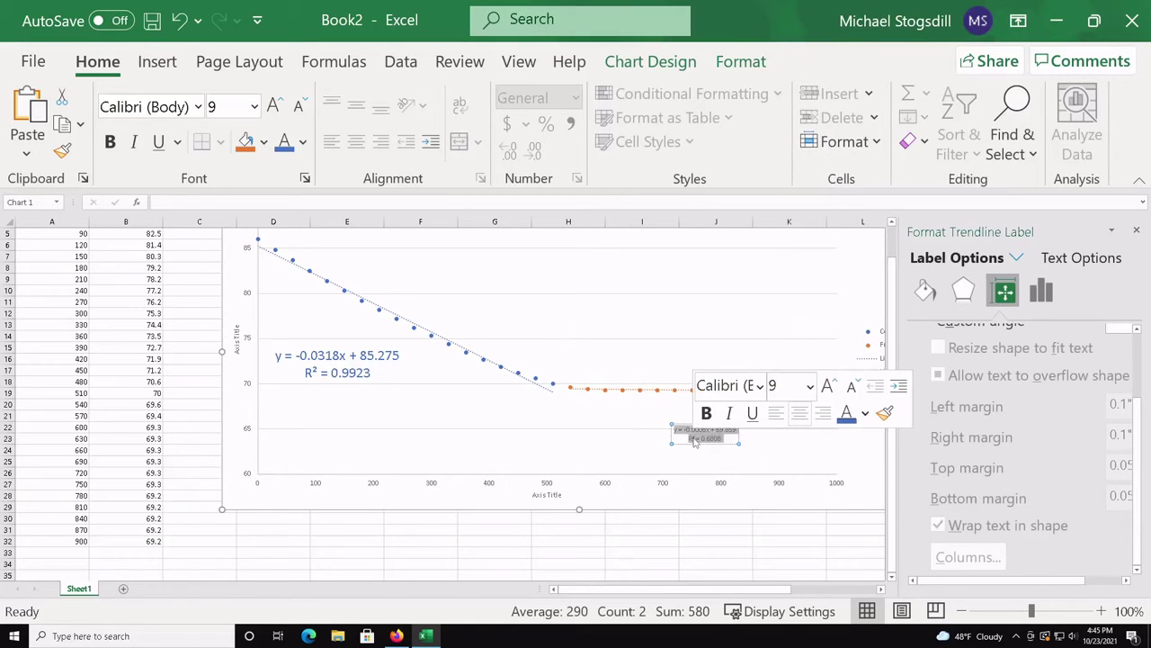
click(809, 385)
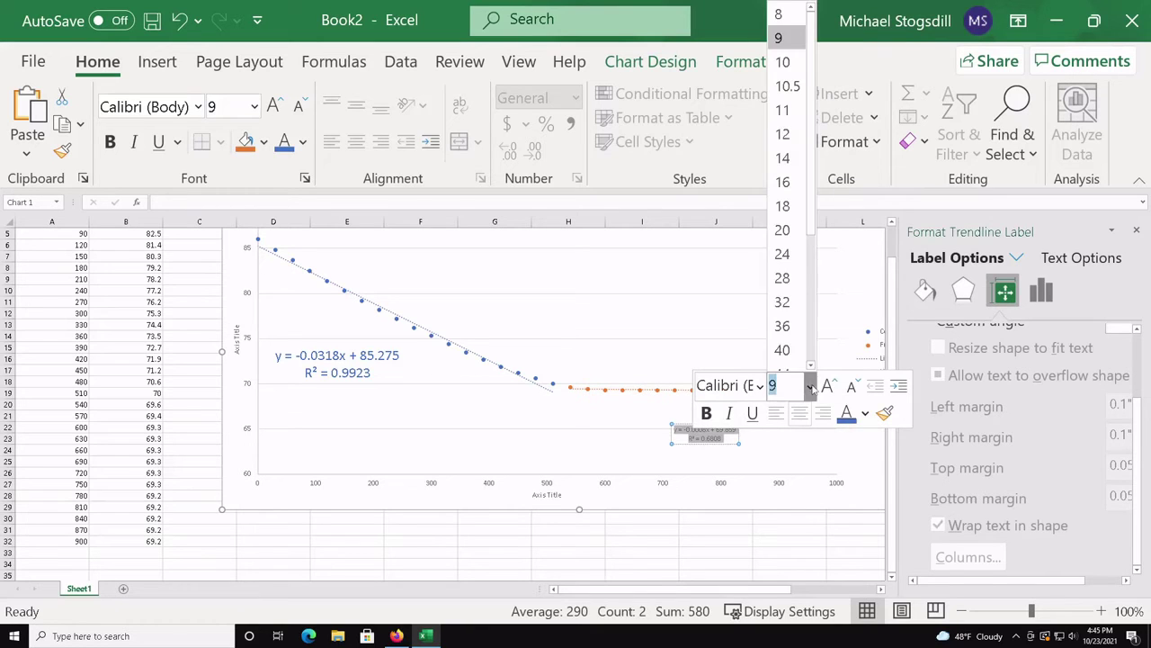
click(800, 233)
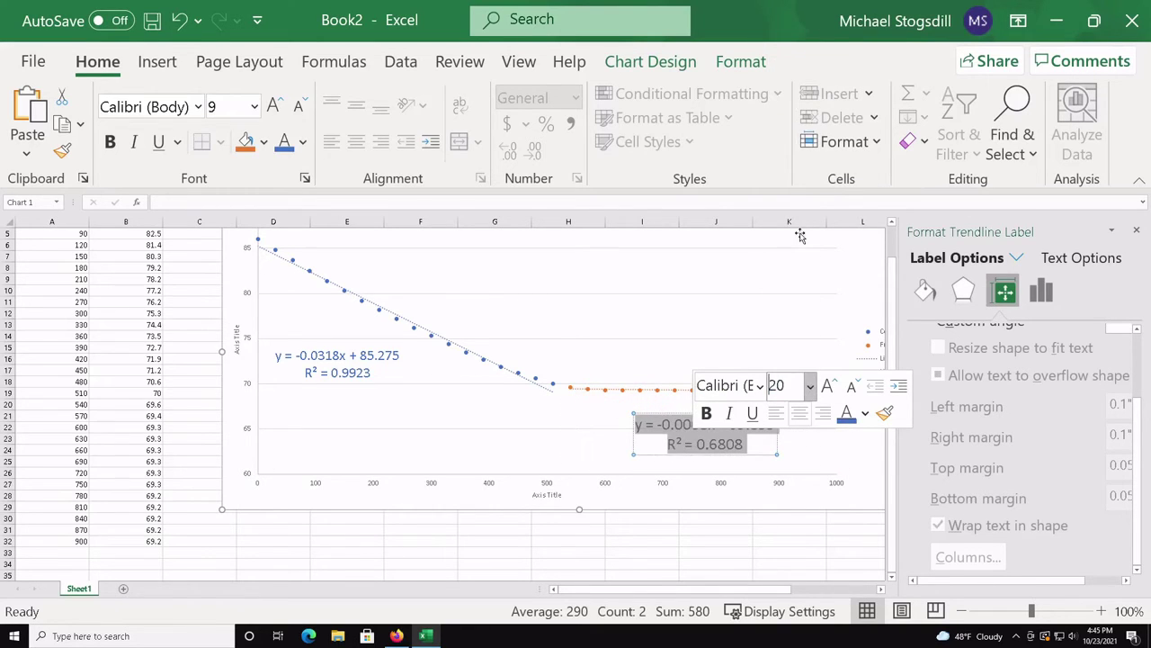
click(864, 413)
click(942, 198)
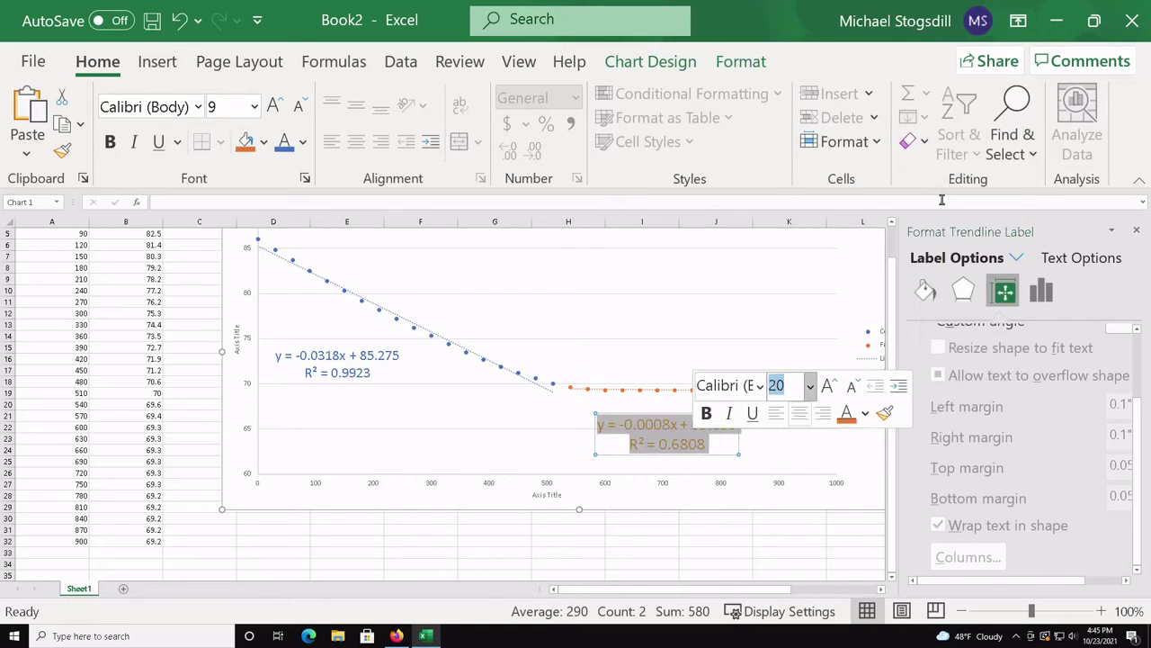
click(567, 441)
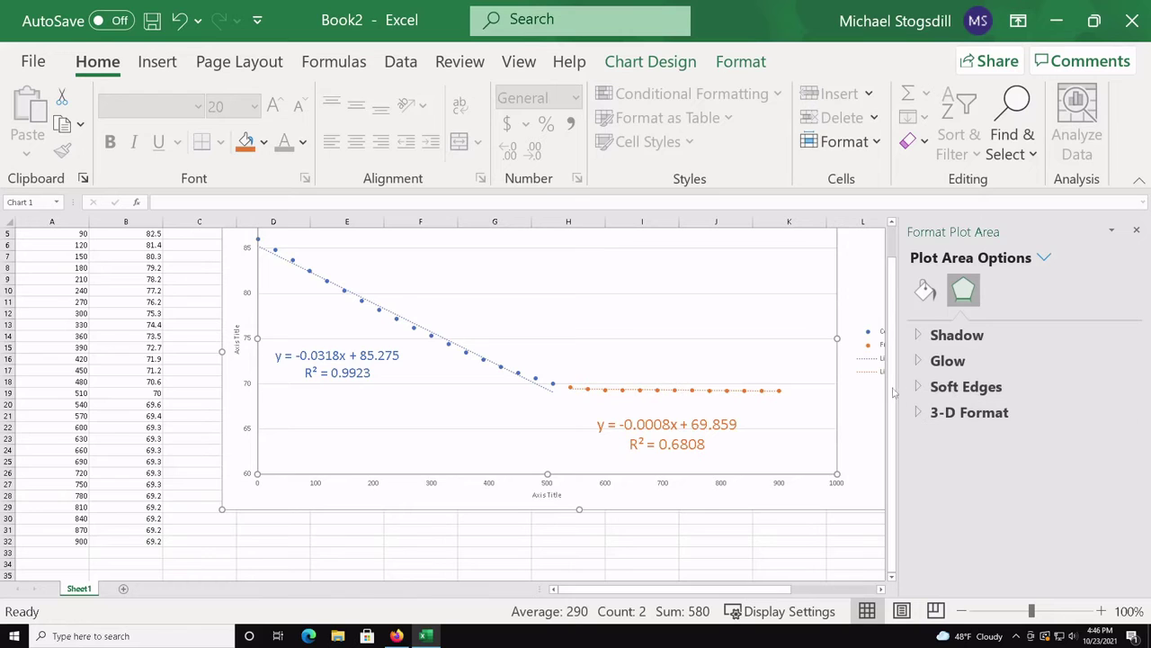
Move the chart right of the data, close the formatting pane, and return to Labflow
drag(888, 392, 888, 385)
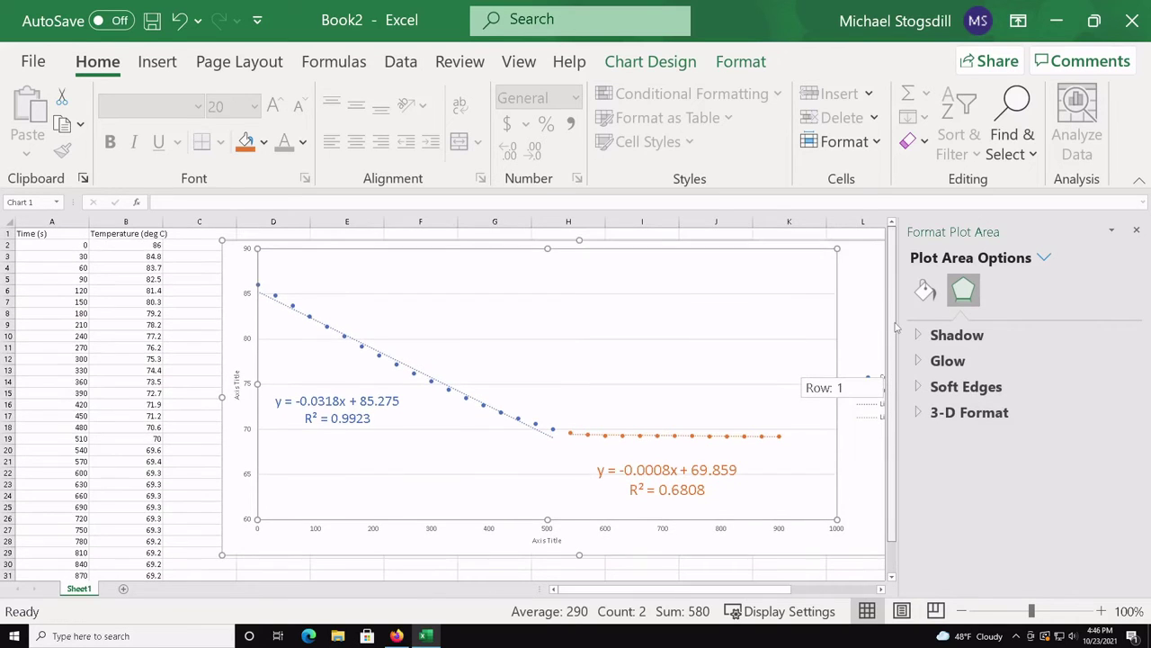
drag(239, 266, 392, 276)
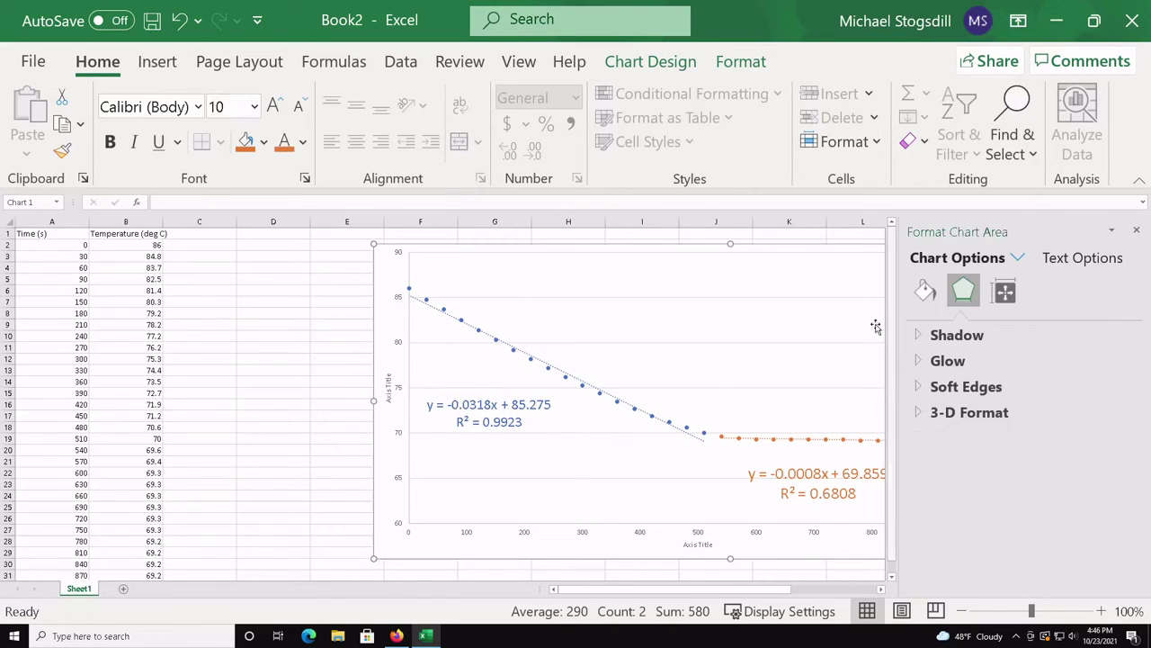
click(1136, 230)
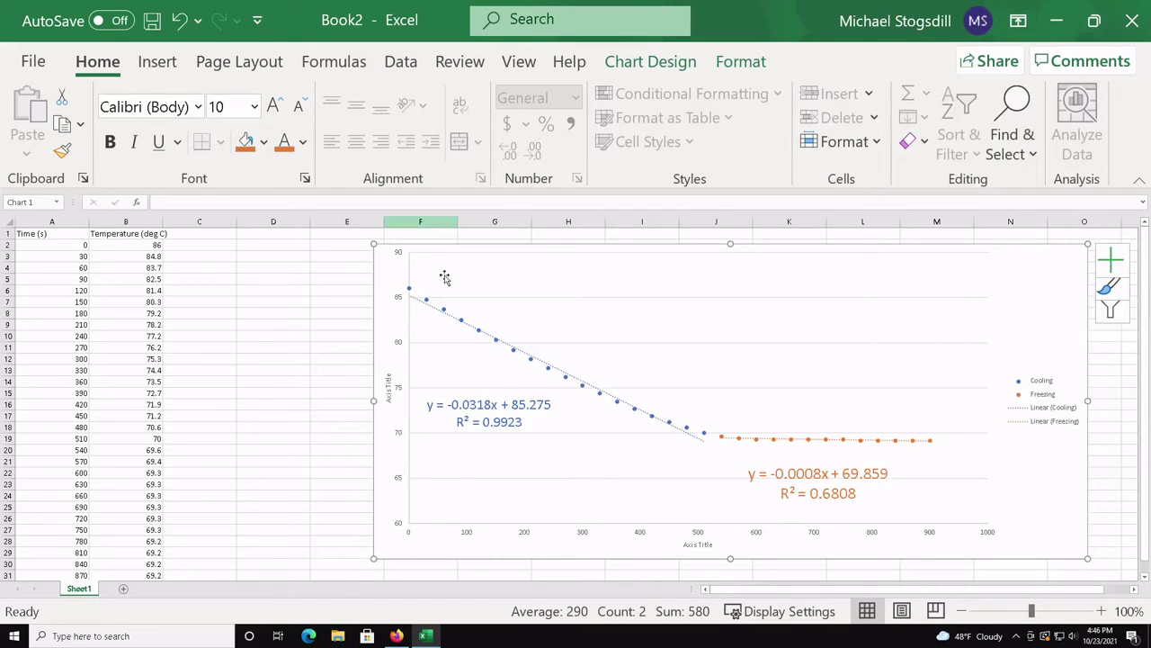
click(396, 636)
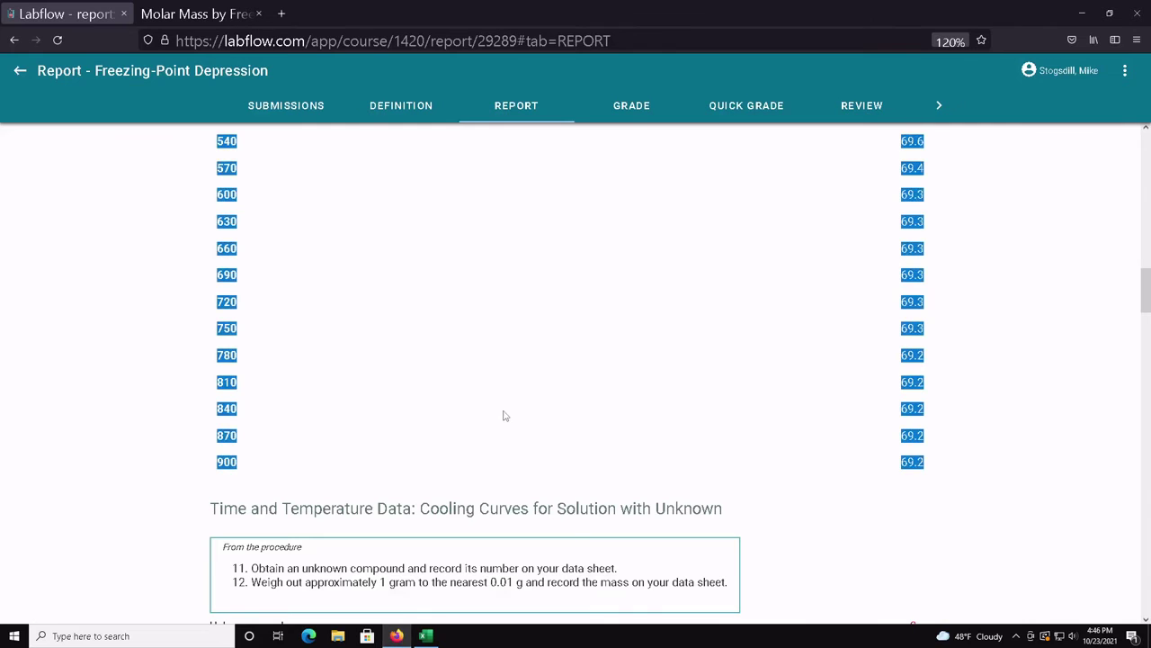
Scroll Labflow to Report Table FP.3 and snap the browser to the left half
scroll(504, 415, down, 12)
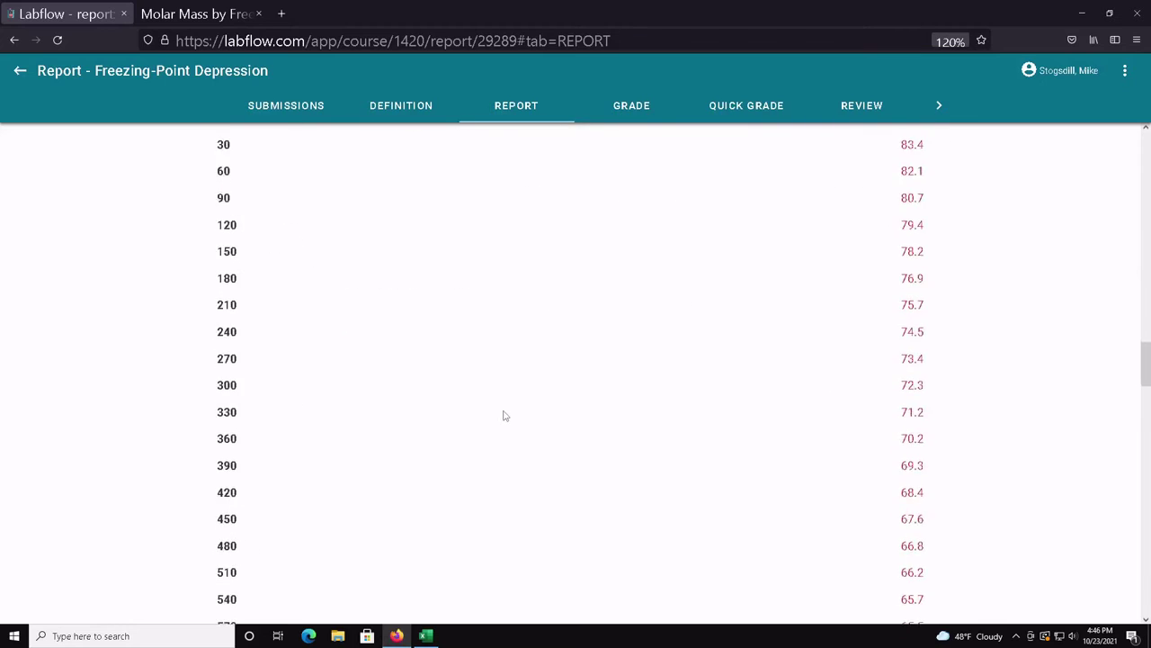
scroll(504, 415, down, 7)
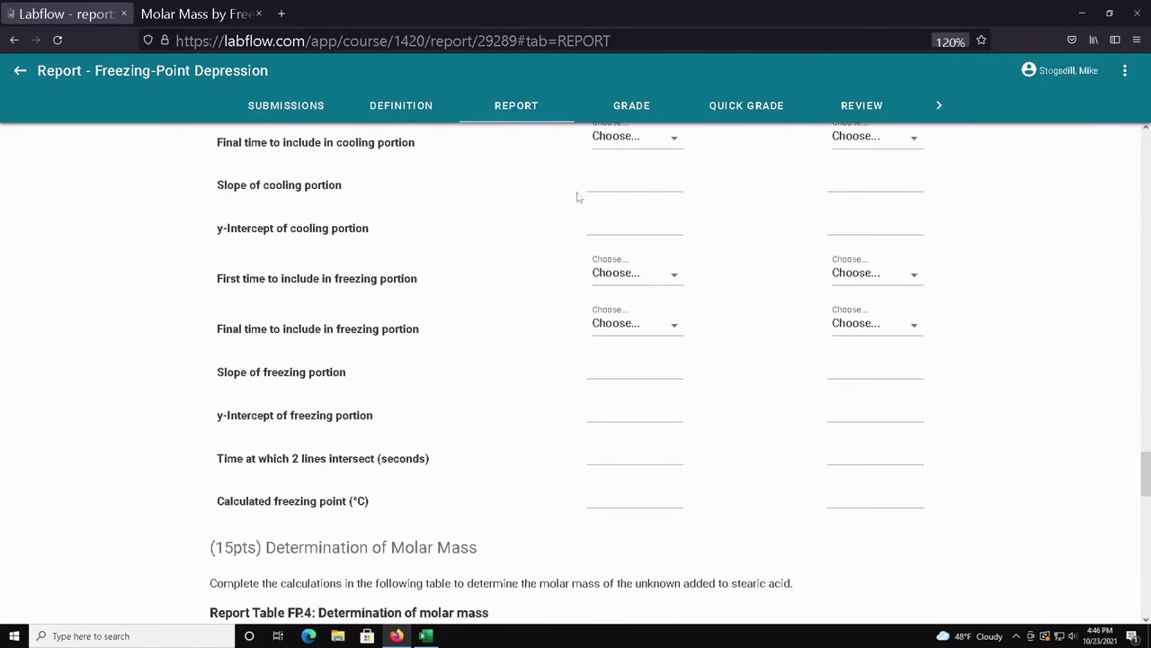
drag(223, 187, 340, 187)
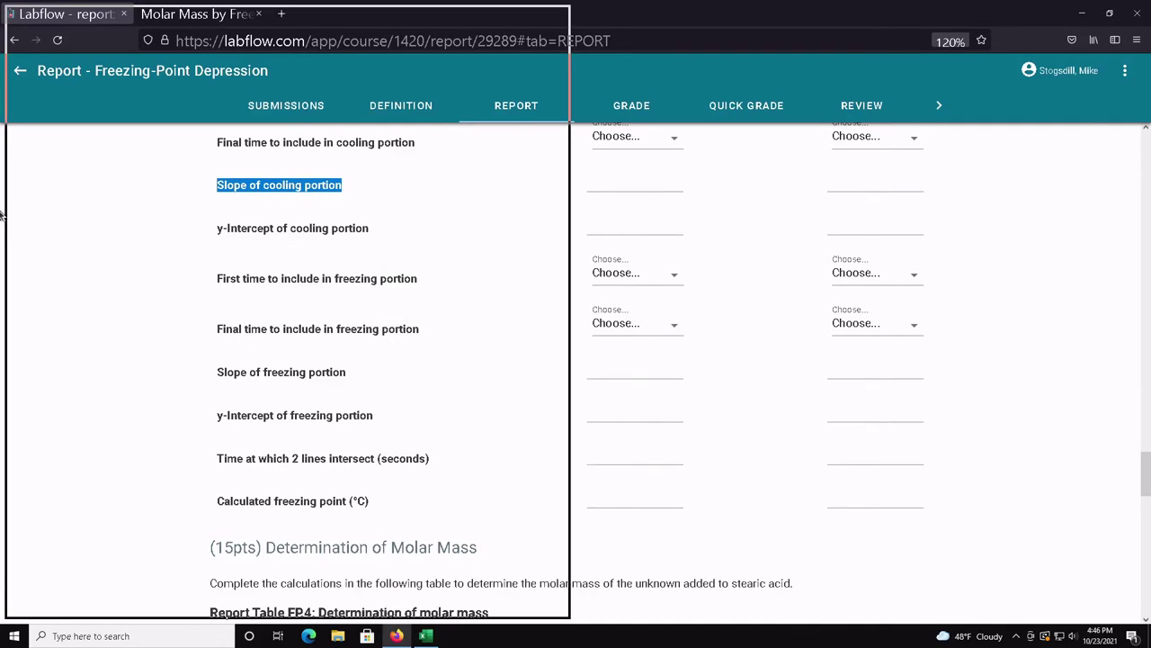
drag(0, 214, 0, 216)
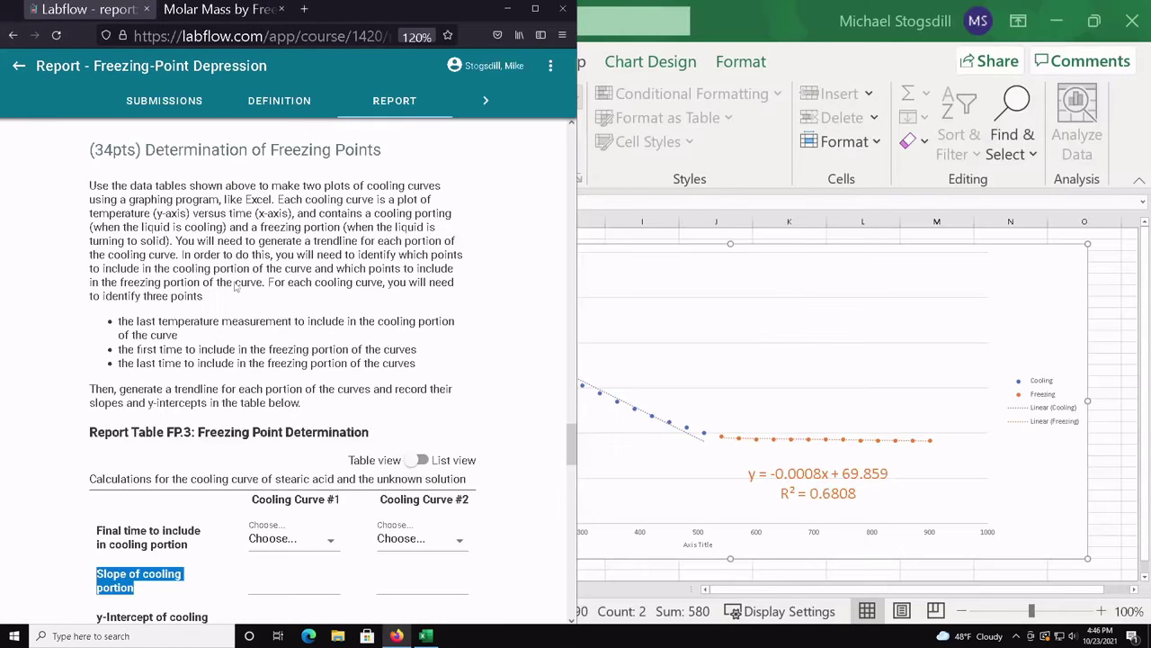
Dock Excel in the right half of the screen beside the Labflow browser
click(747, 11)
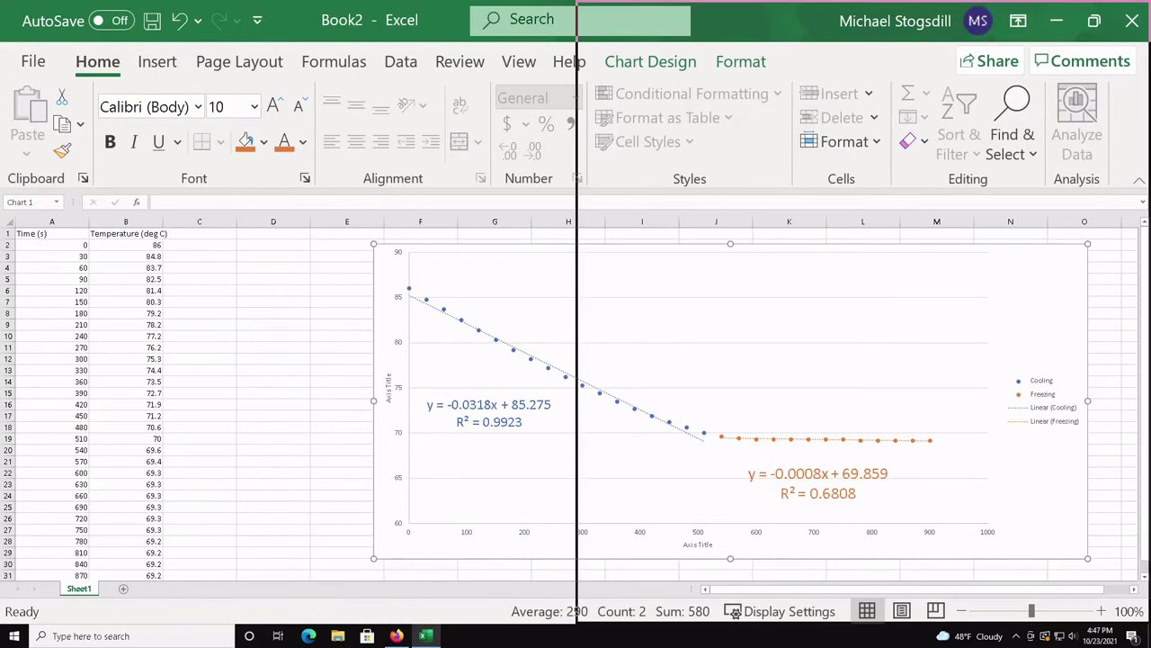
key(super+Down)
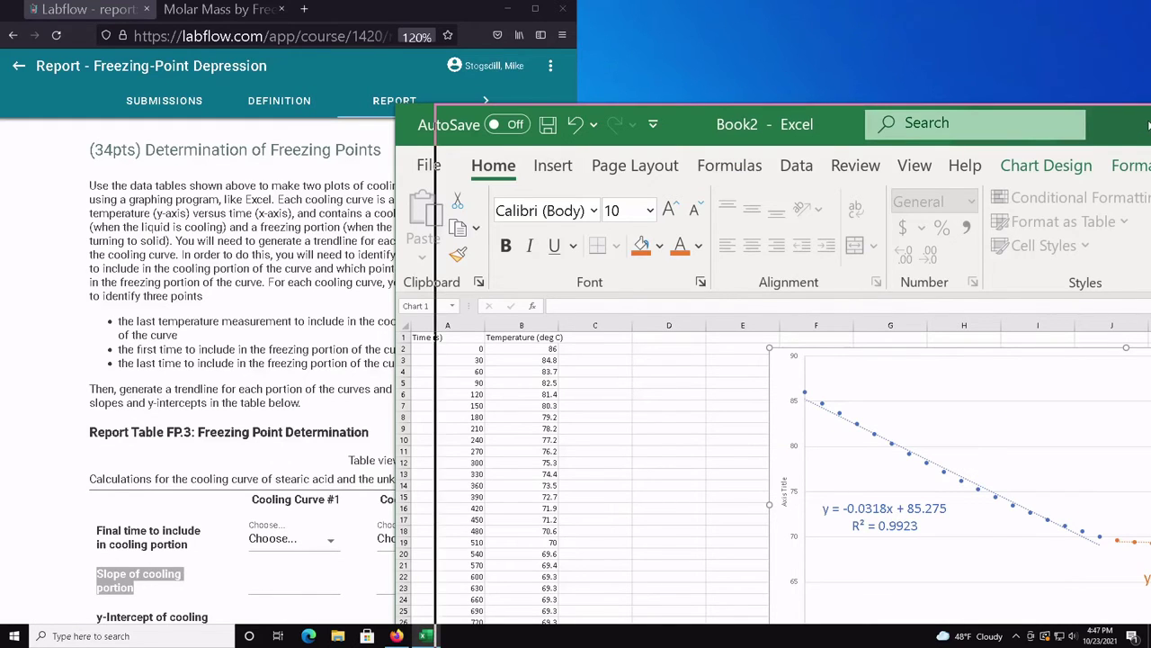
key(super+Right)
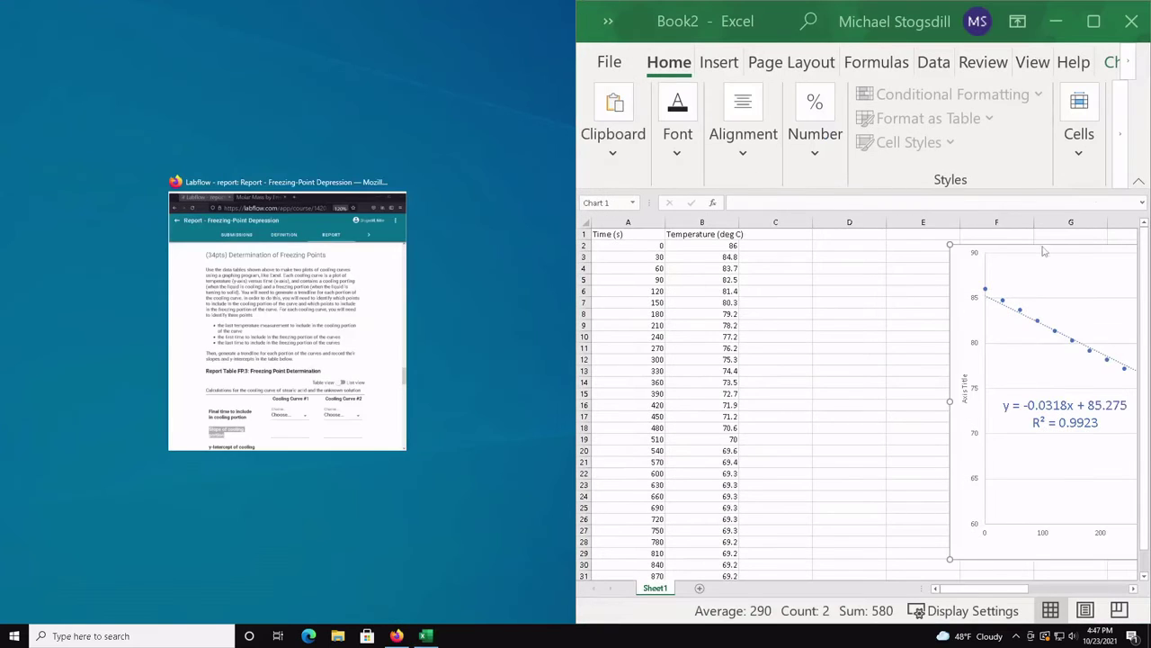
click(288, 324)
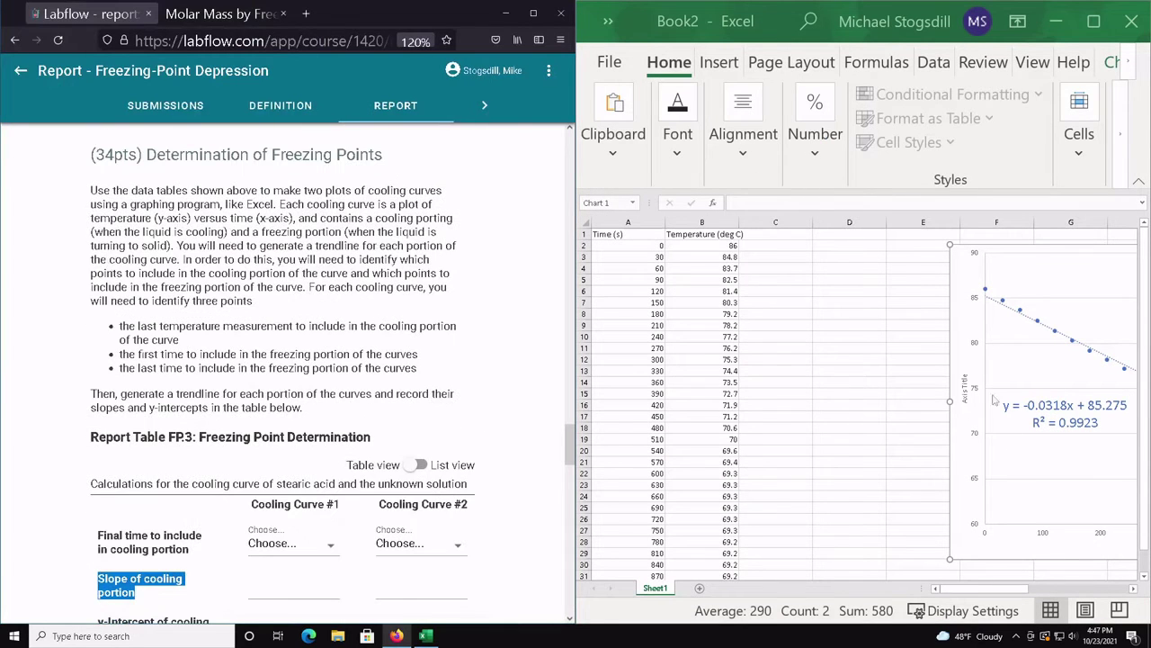
Move the chart left over the data columns and scroll Labflow to the FP.3 fields
click(973, 278)
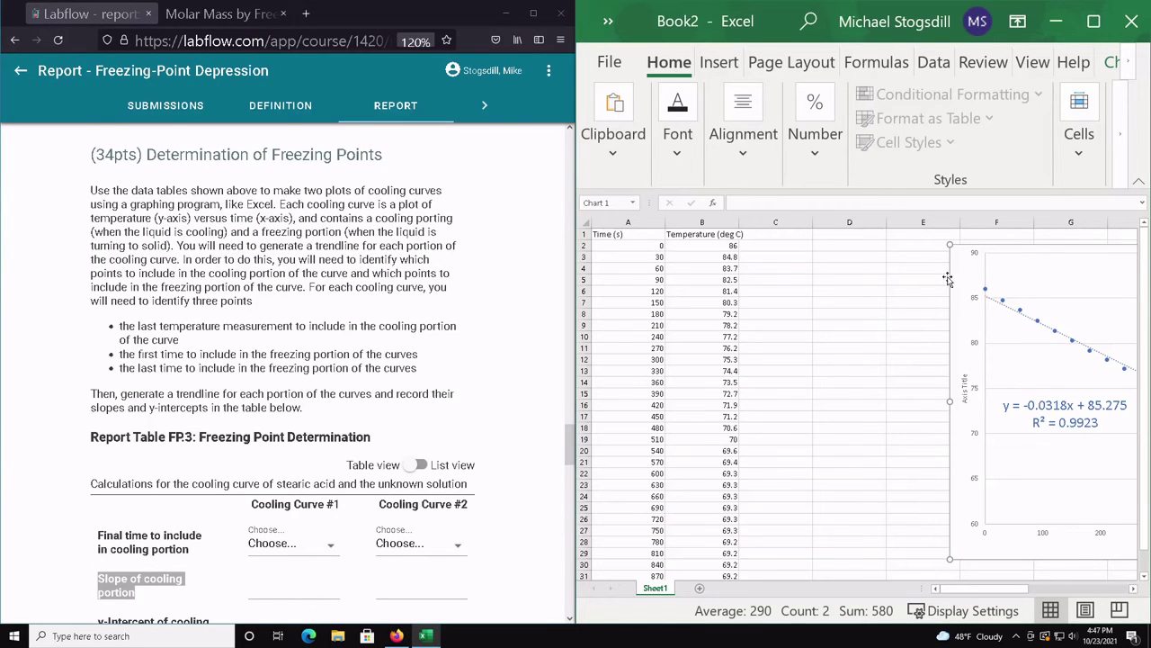
drag(967, 279, 624, 281)
scroll(315, 408, down, 3)
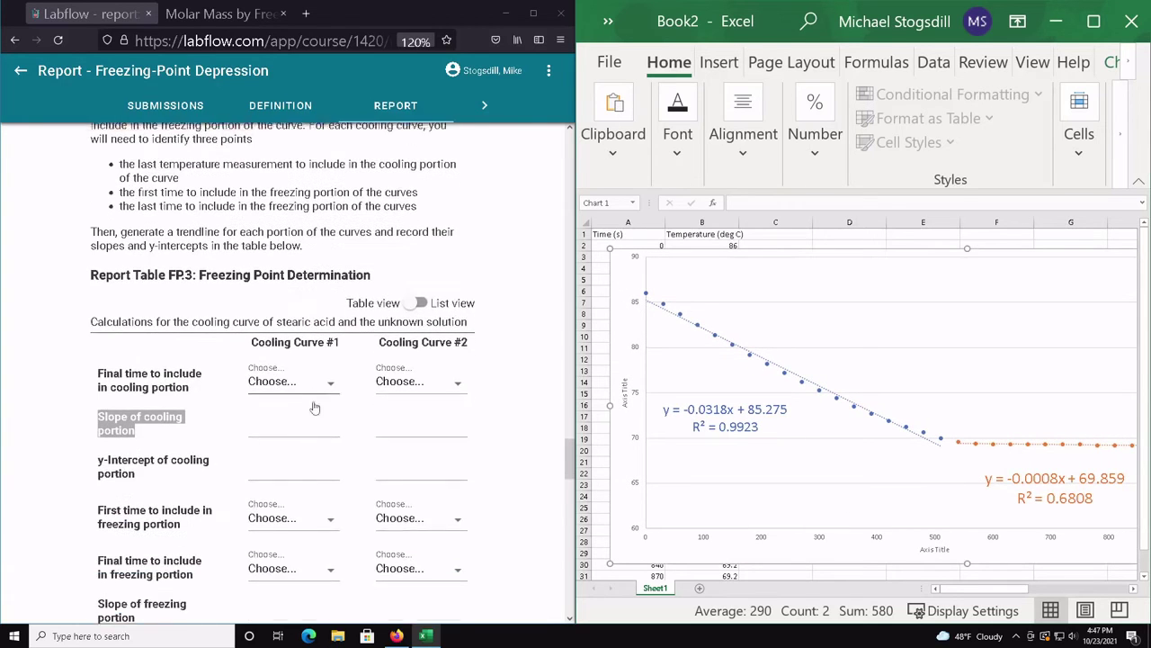
click(177, 440)
scroll(178, 439, down, 1)
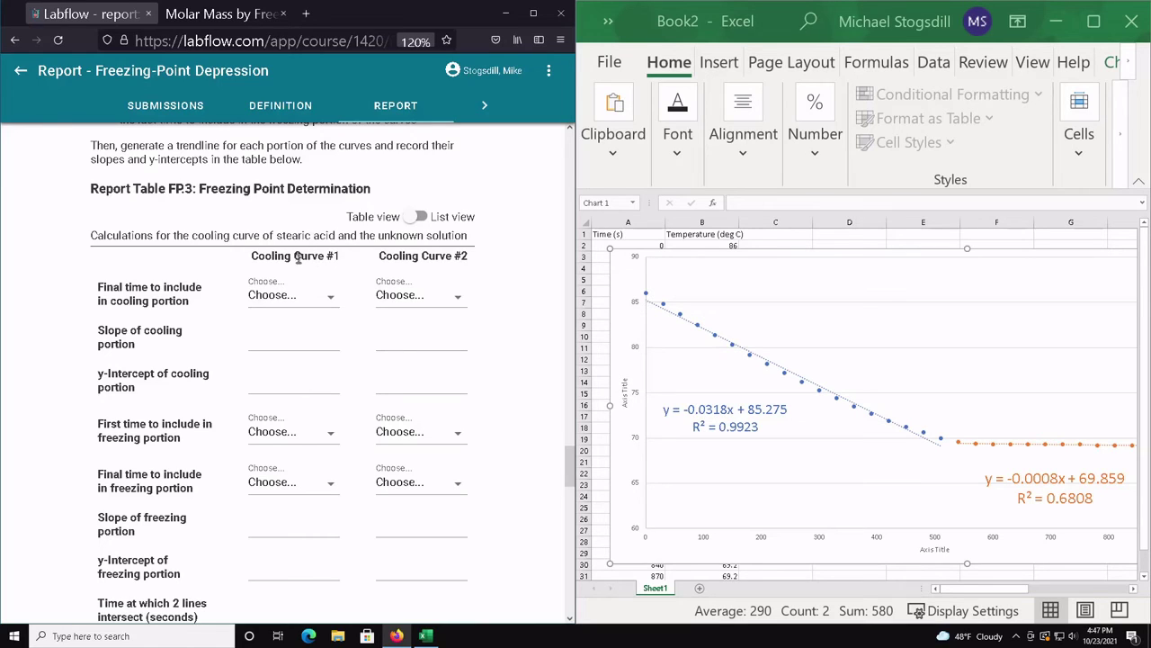
drag(254, 257, 355, 266)
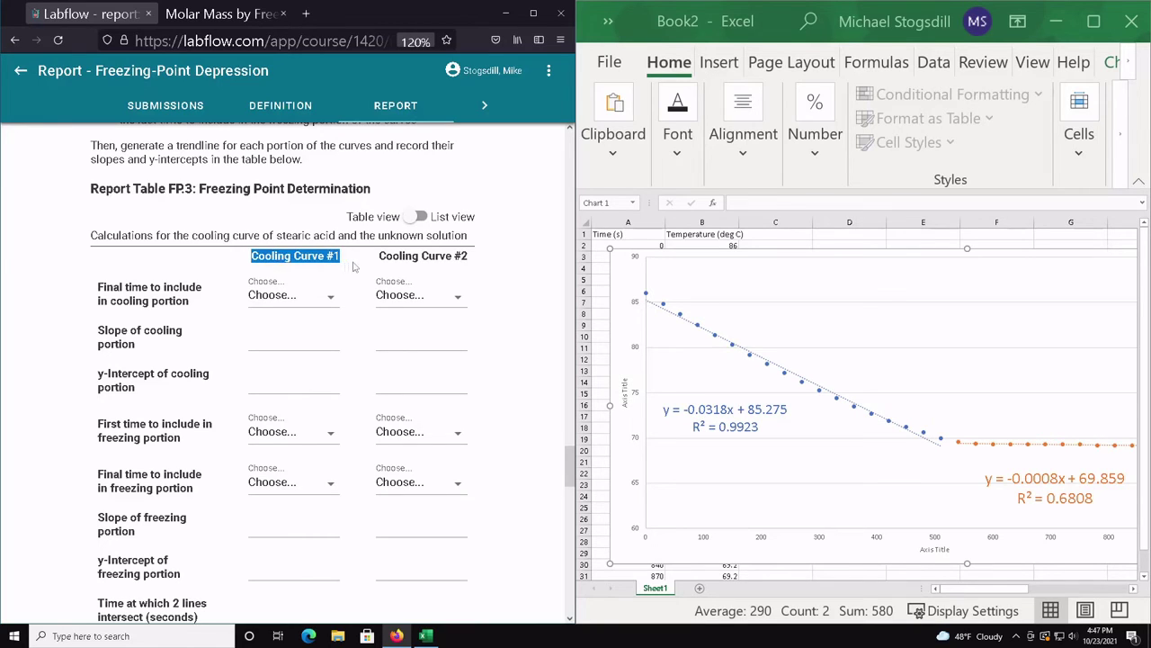
click(328, 297)
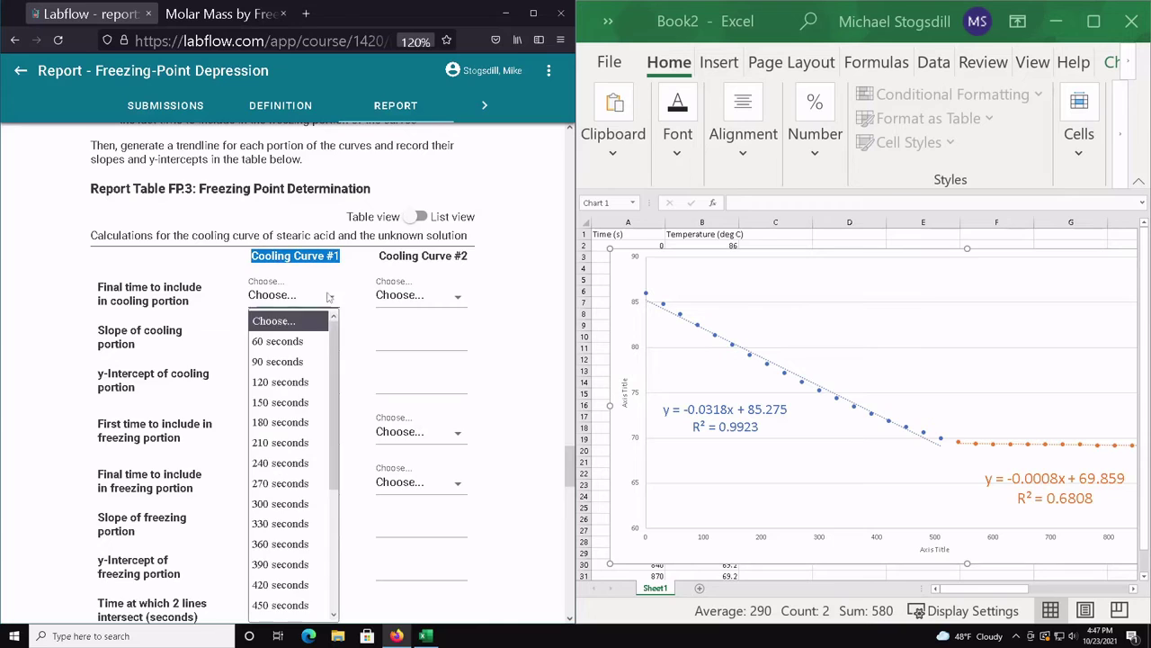
scroll(304, 540, down, 3)
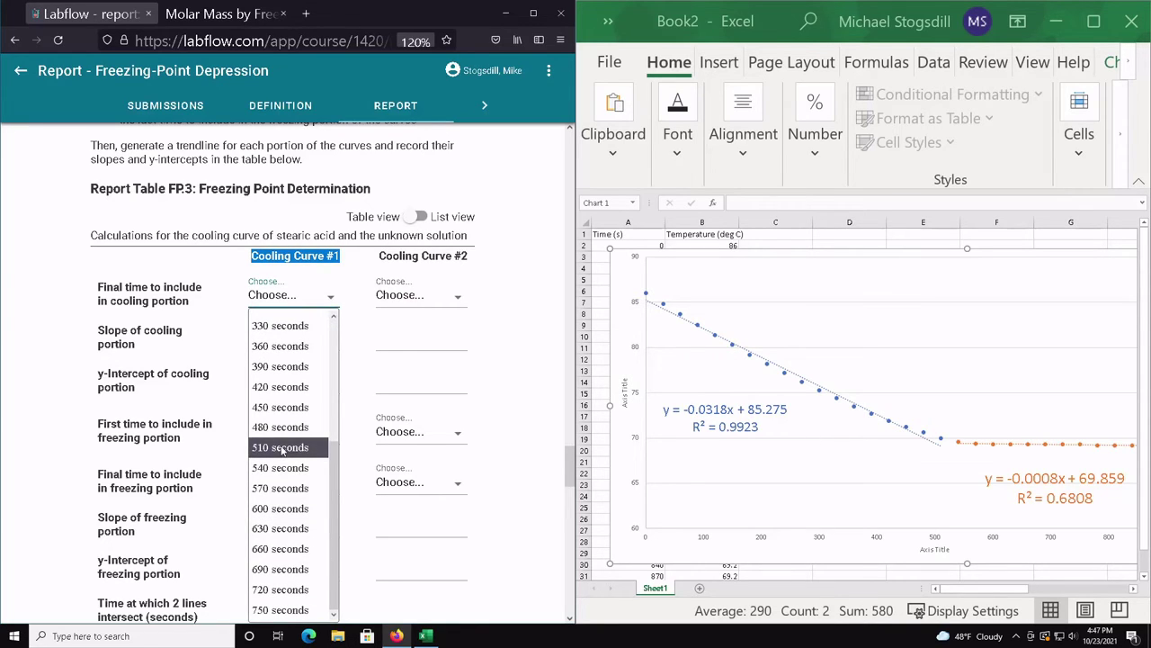
click(185, 288)
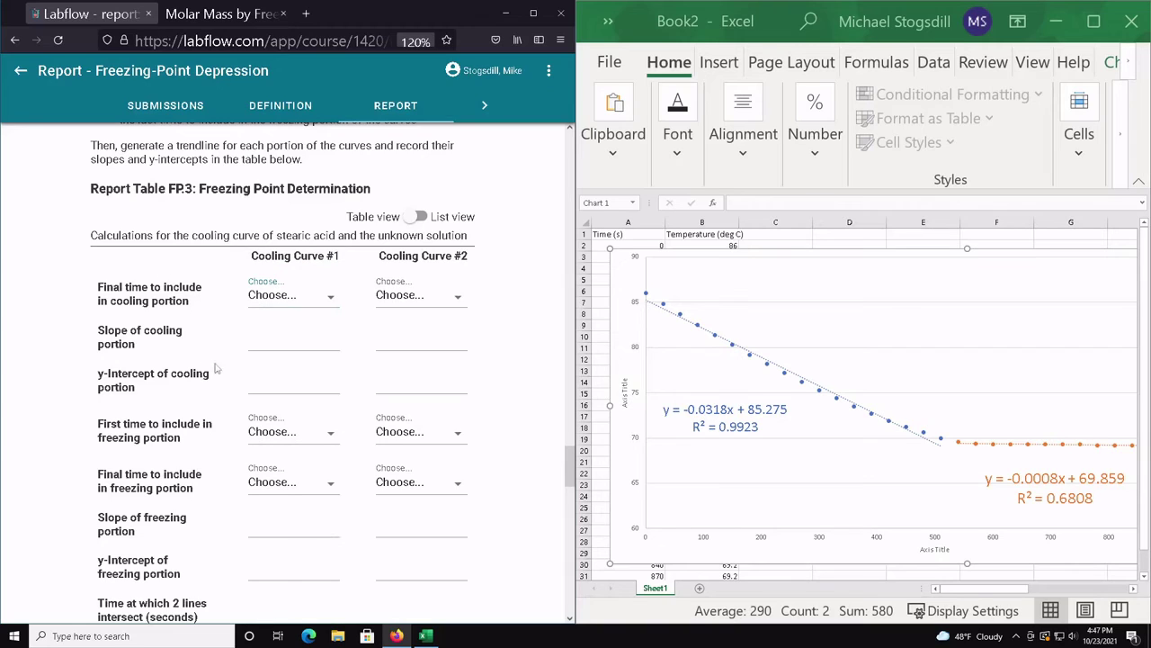
click(285, 330)
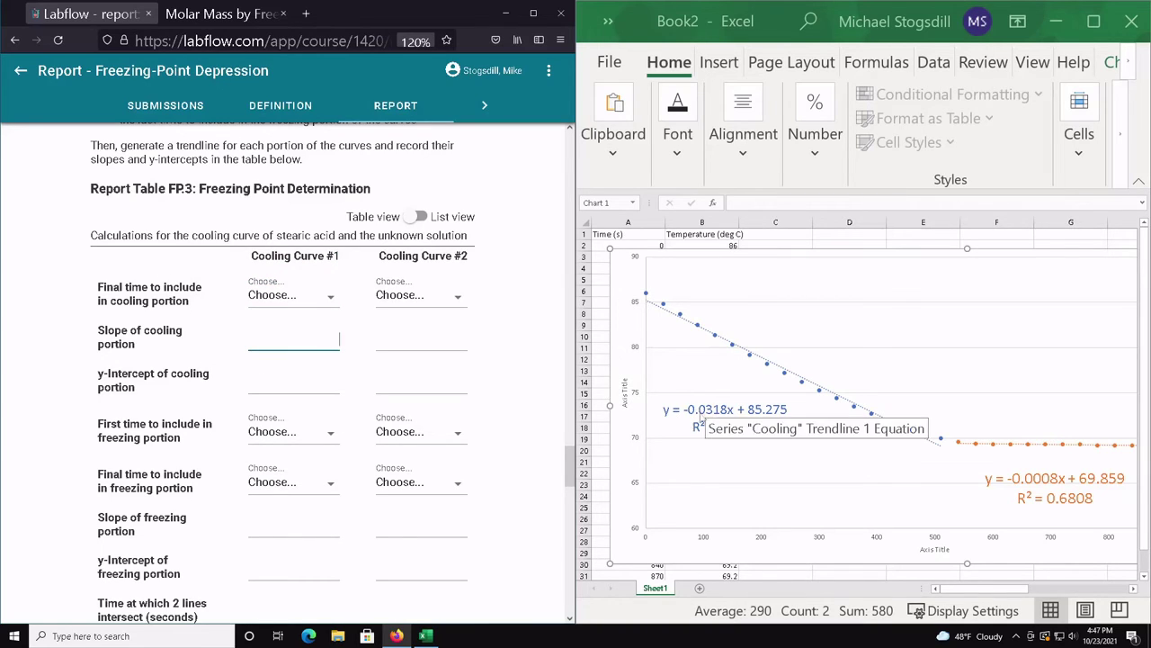
click(283, 378)
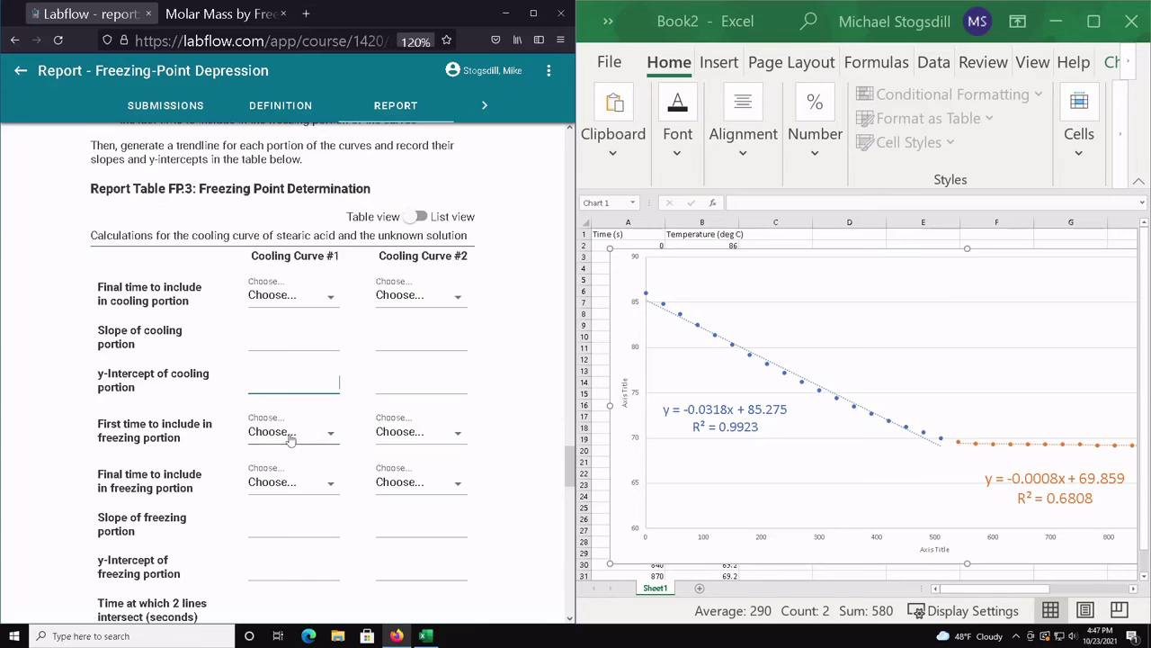
scroll(197, 417, down, 2)
scroll(197, 416, down, 2)
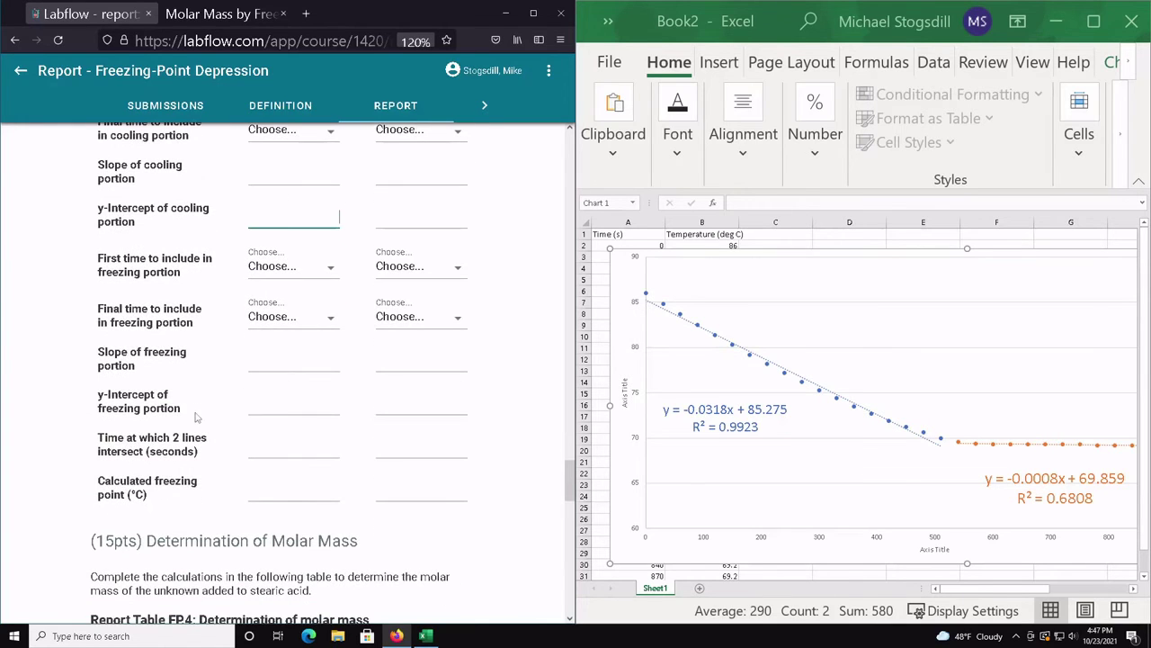
click(282, 272)
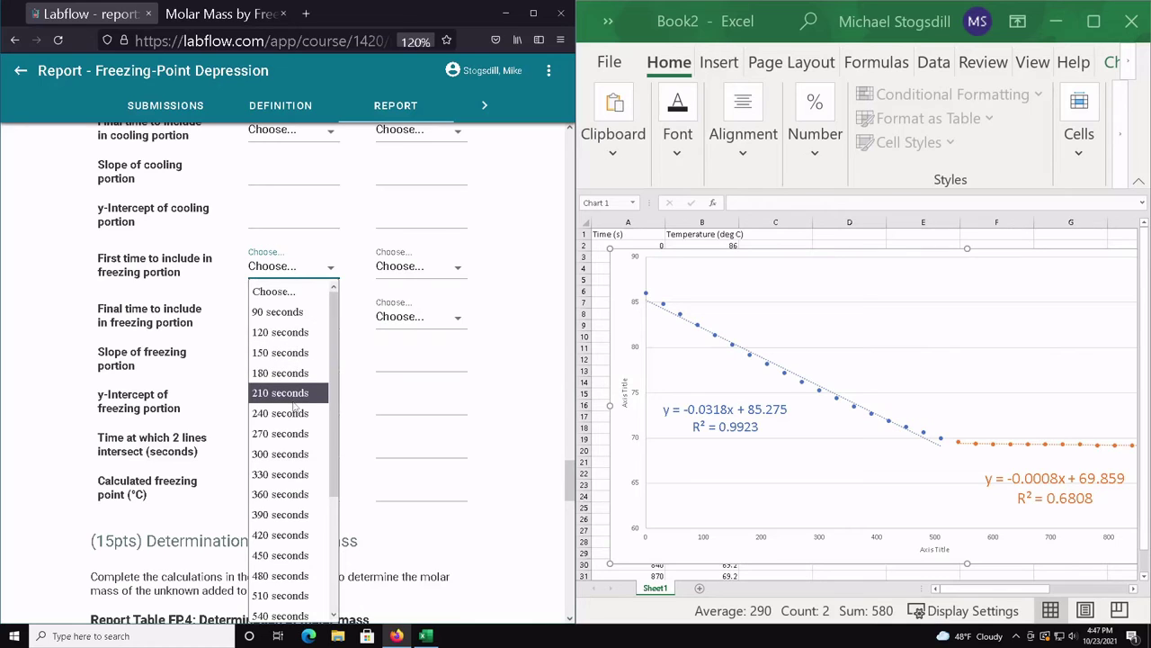
scroll(295, 432, down, 3)
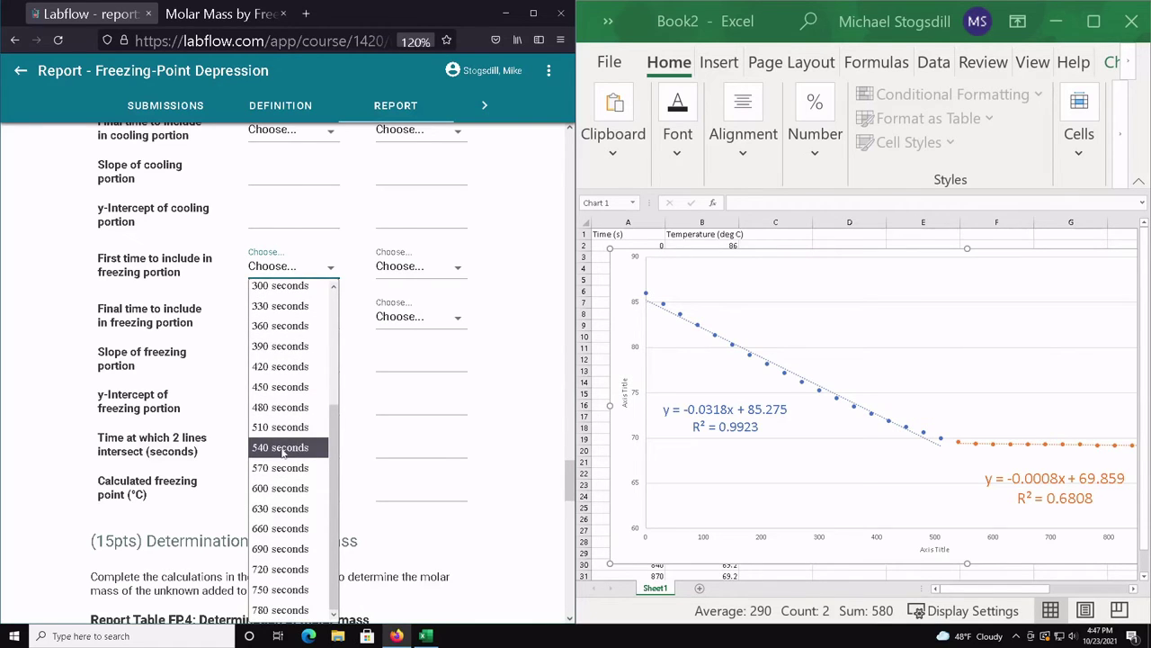
click(190, 347)
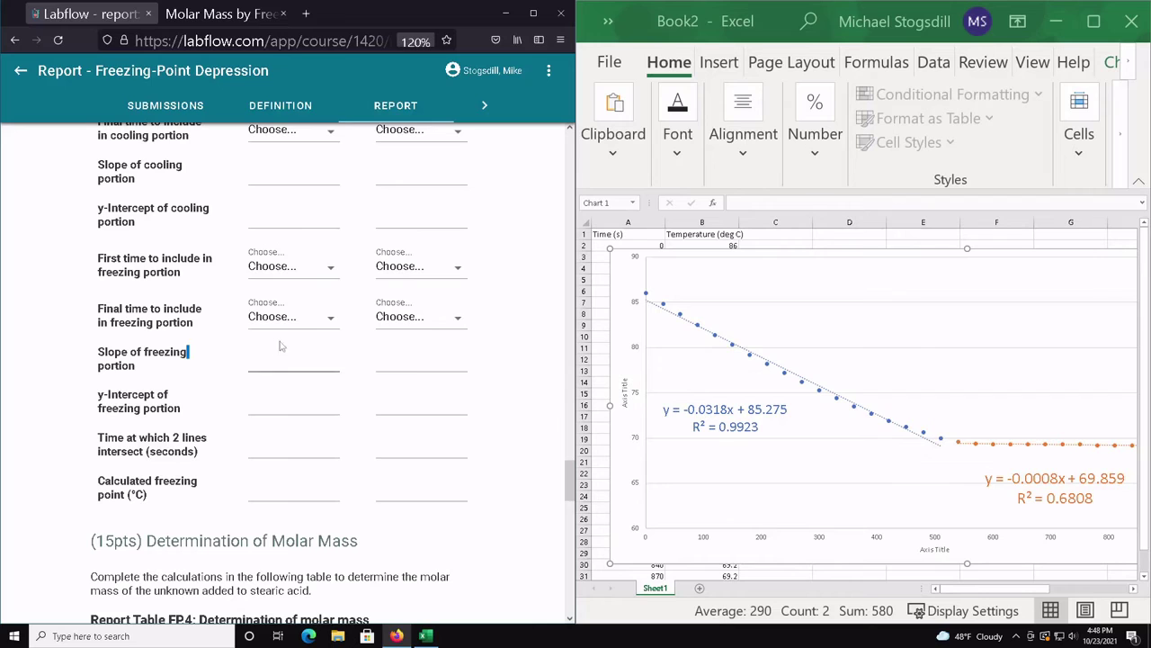
scroll(213, 354, down, 2)
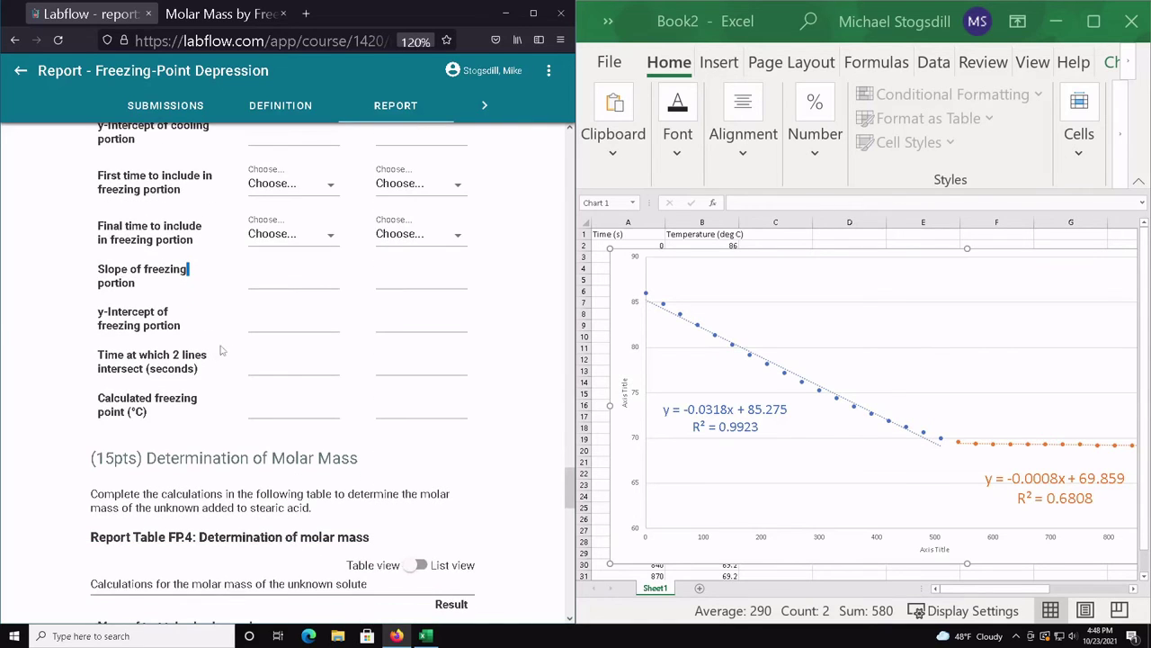
click(307, 236)
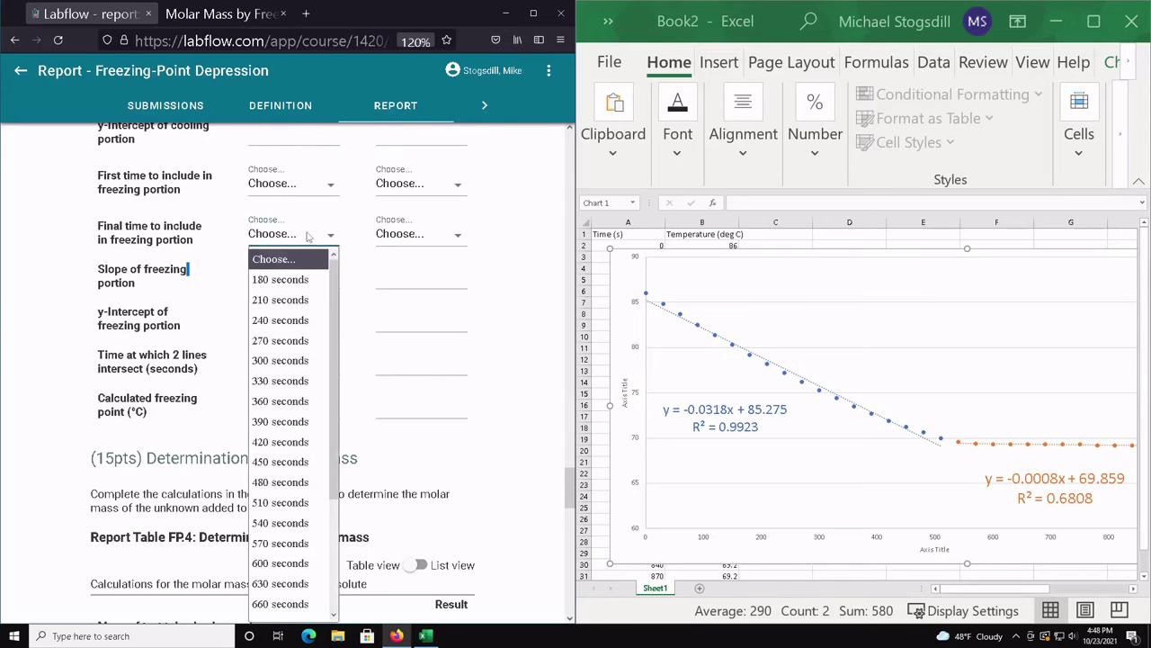
scroll(310, 503, down, 3)
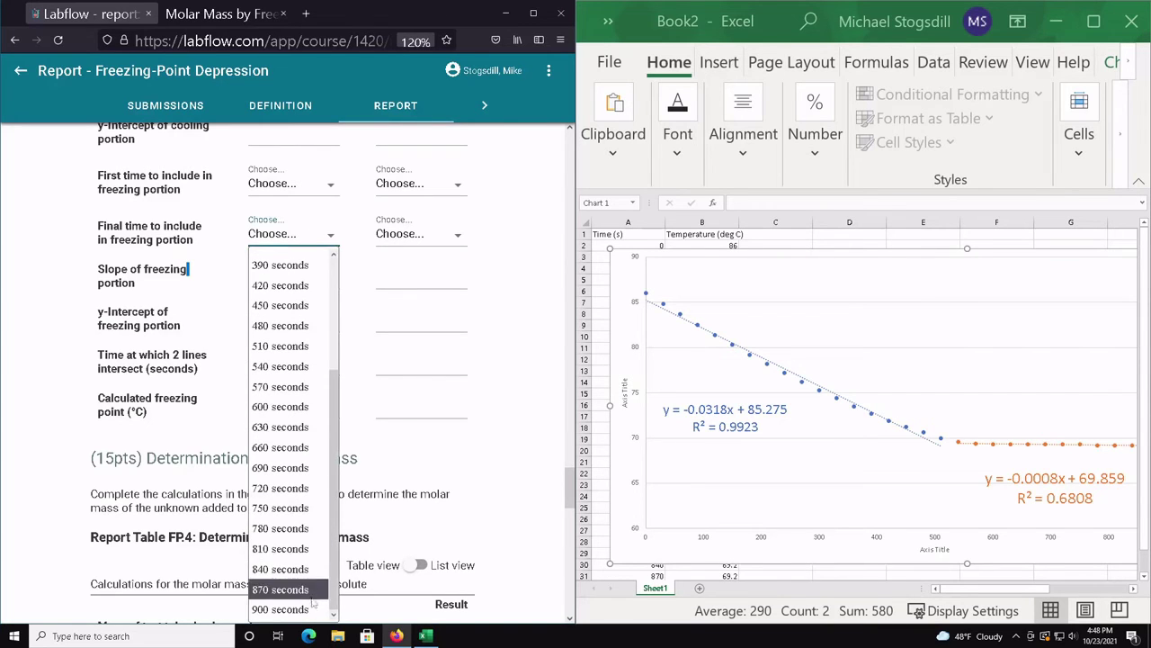
click(221, 275)
click(284, 281)
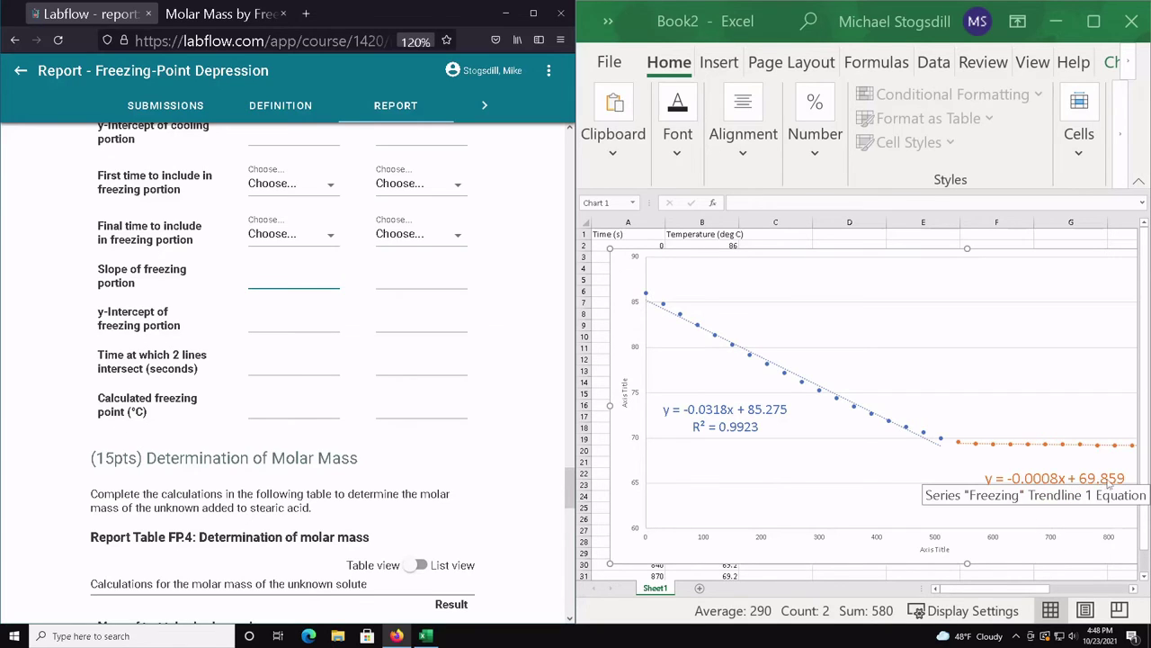
Minimize the Labflow report browser so the Book2 cooling-curve chart fills the screen
click(315, 315)
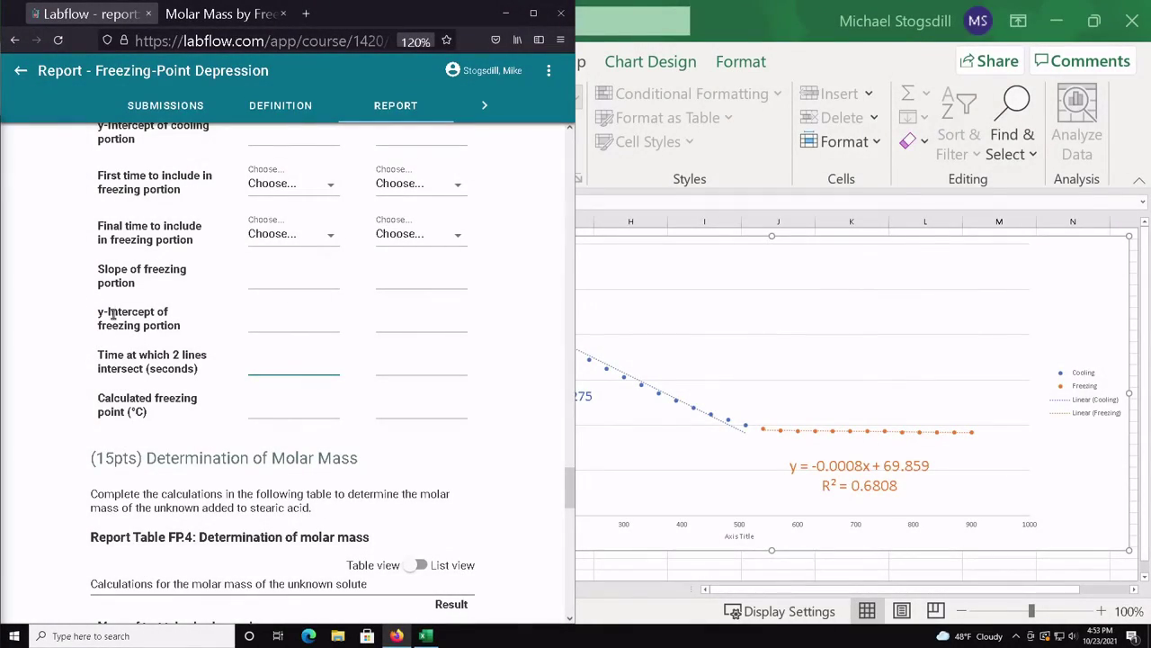
scroll(113, 310, up, 2)
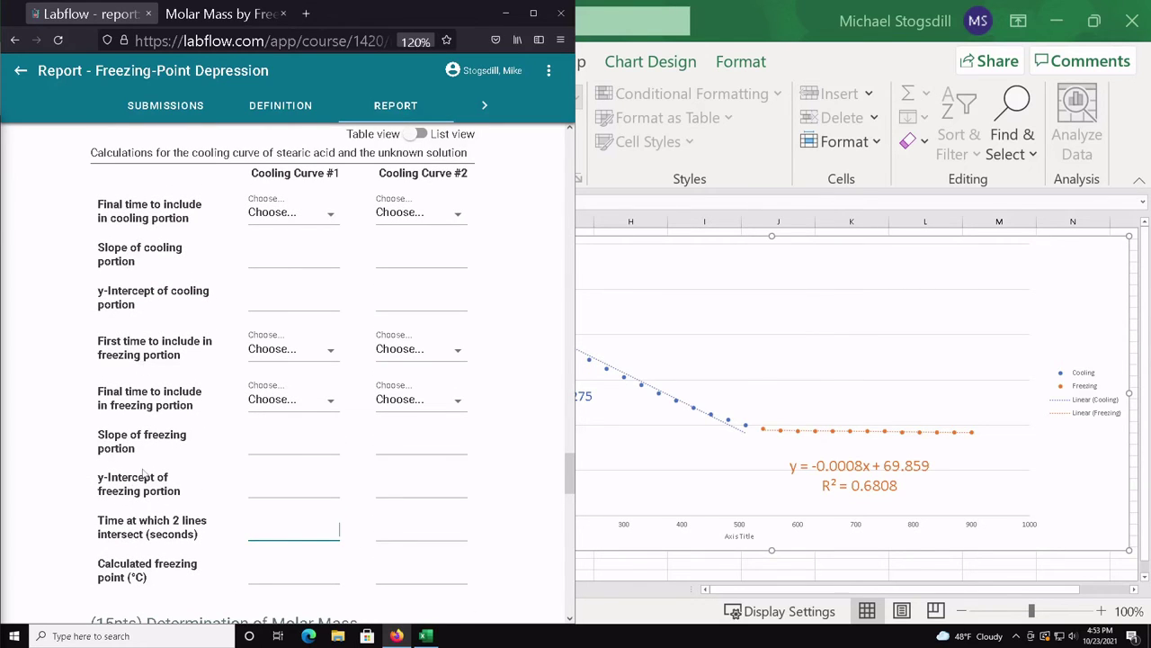
scroll(142, 409, down, 2)
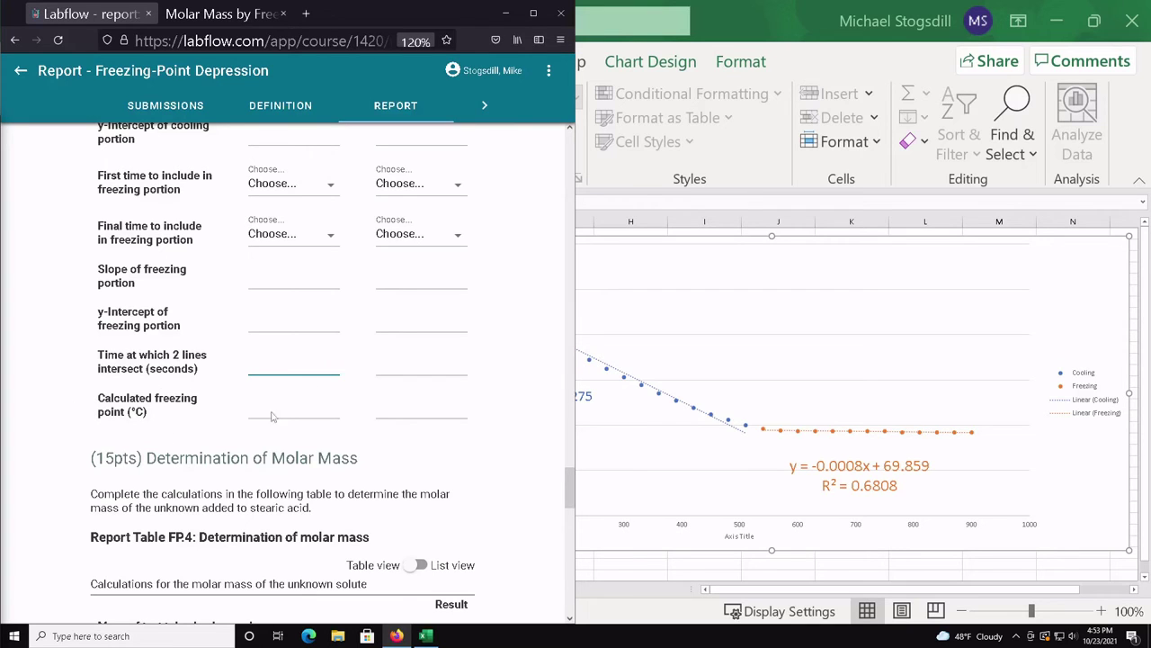
click(506, 14)
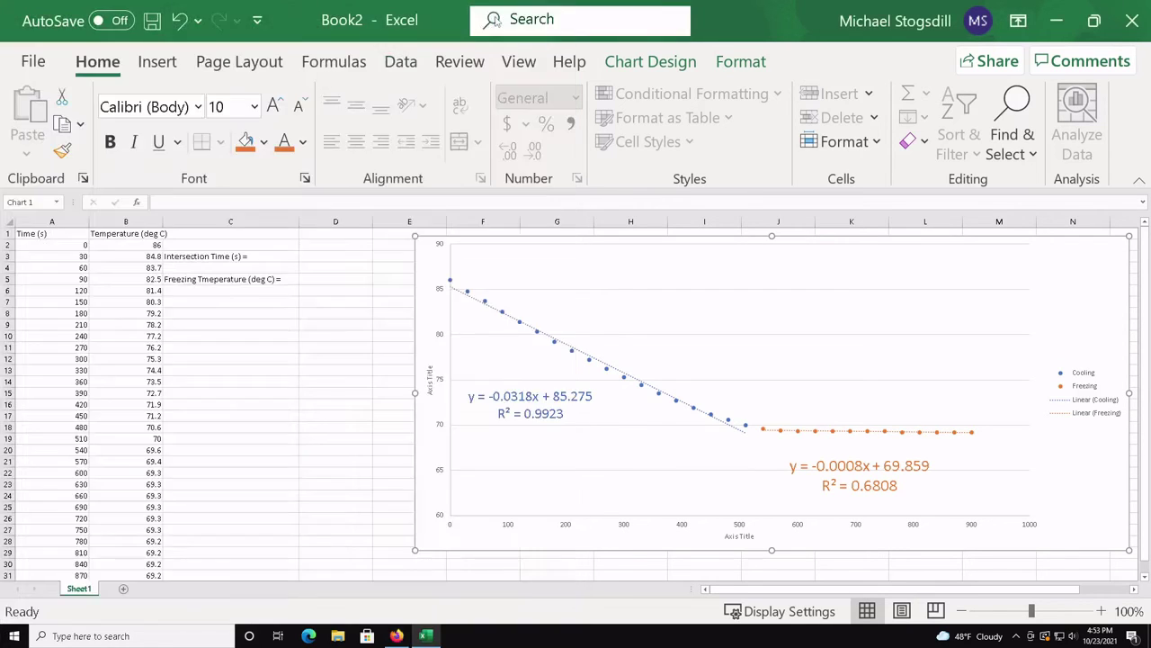
Correct the C5 label to read 'Freezing Temperature (deg C) ='
click(321, 252)
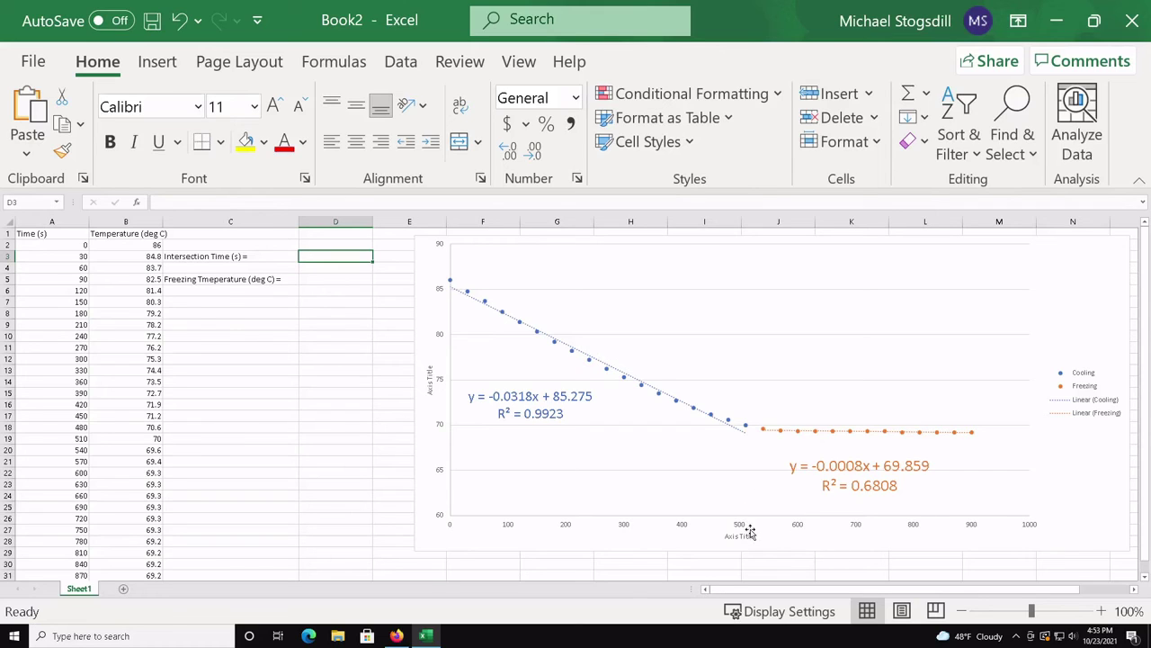
click(216, 284)
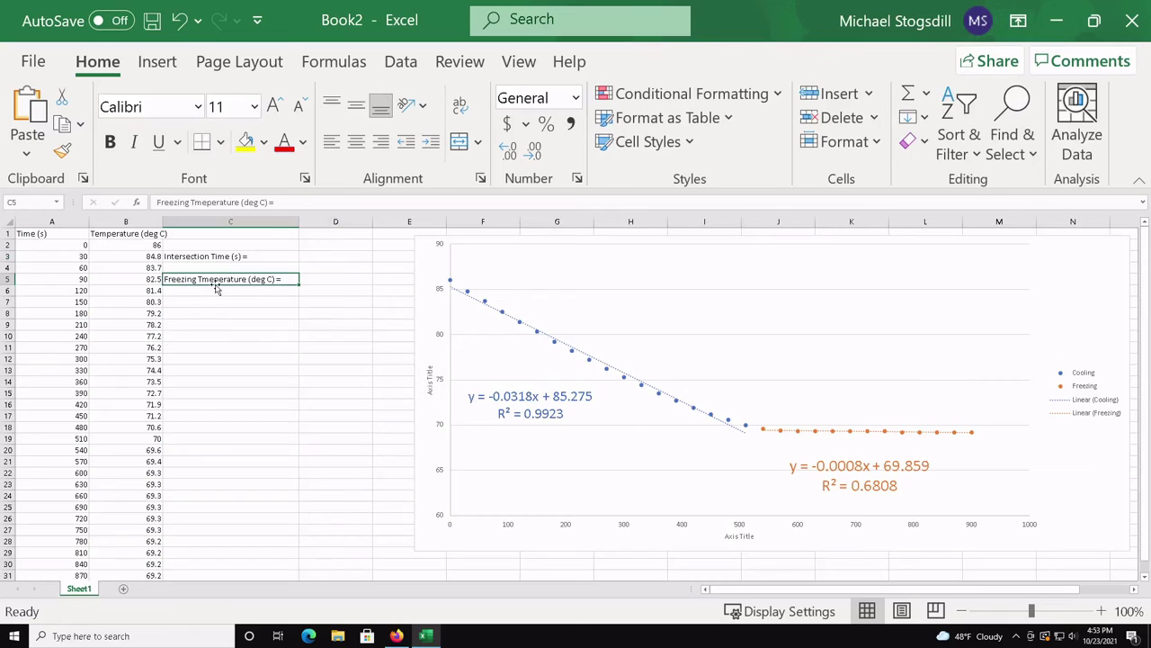
double_click(216, 279)
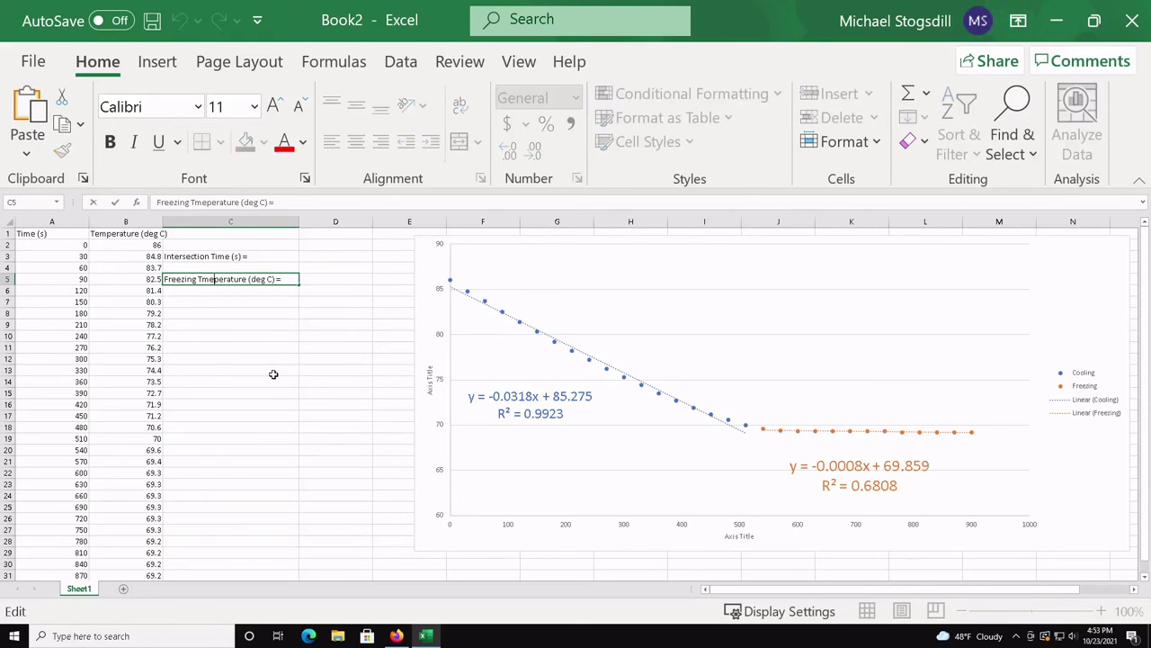
key(BackSpace)
key(BackSpace)
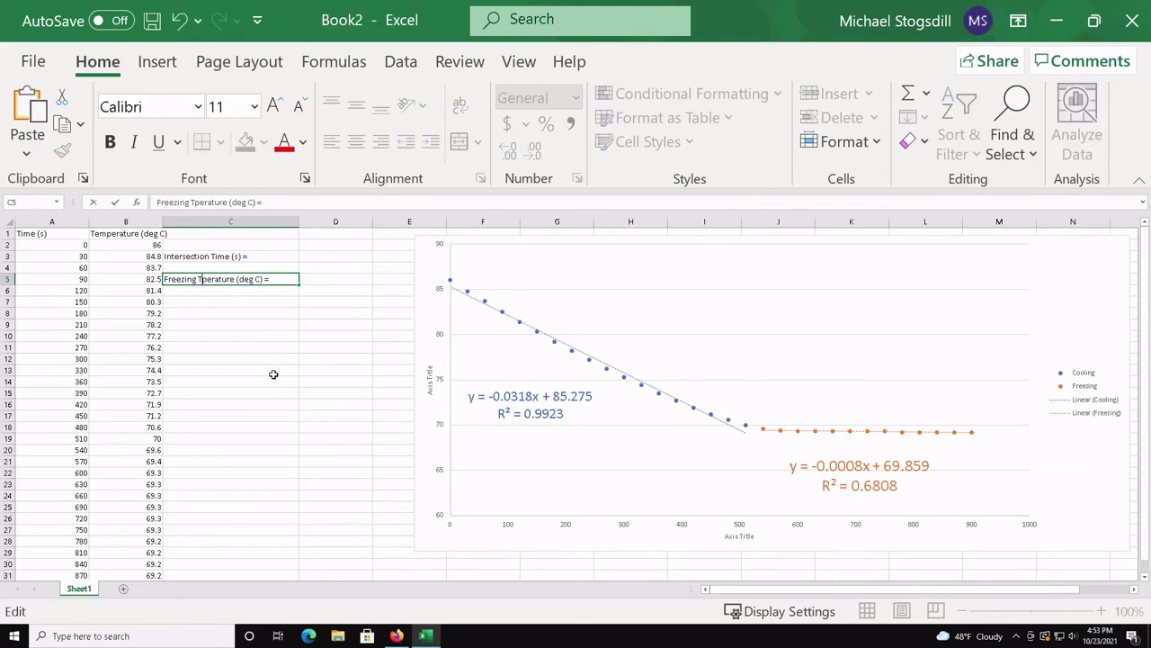
text(em)
key(Return)
Move the active cell to D3 for the intersection-time result
key(Up)
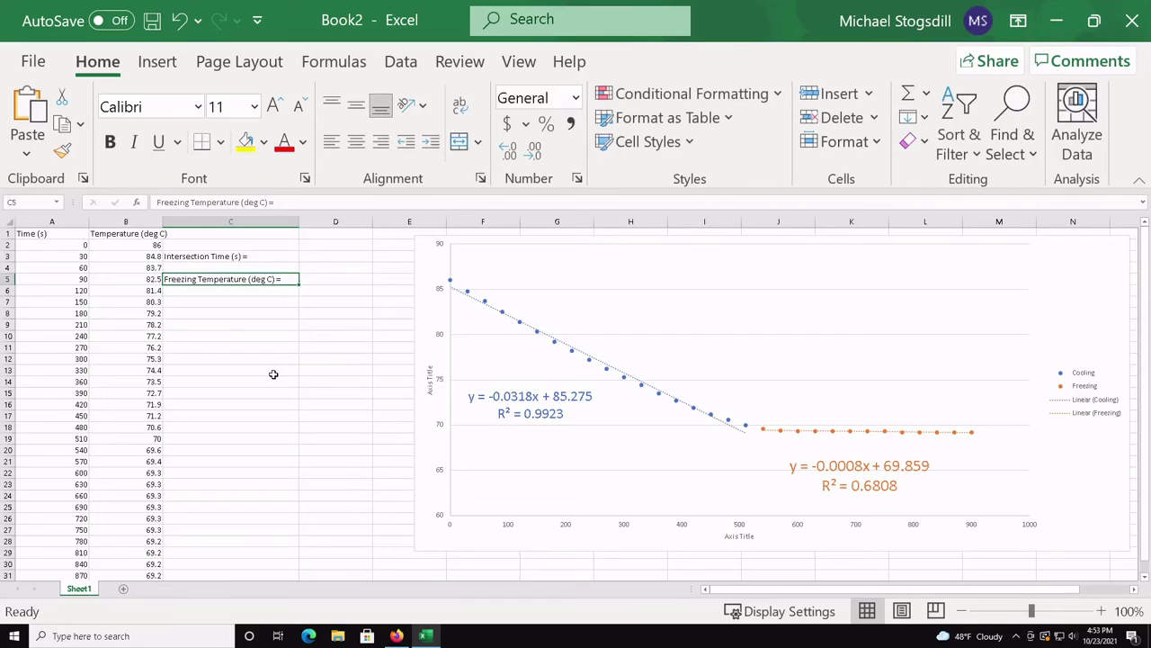
key(Up)
key(Right)
key(Up)
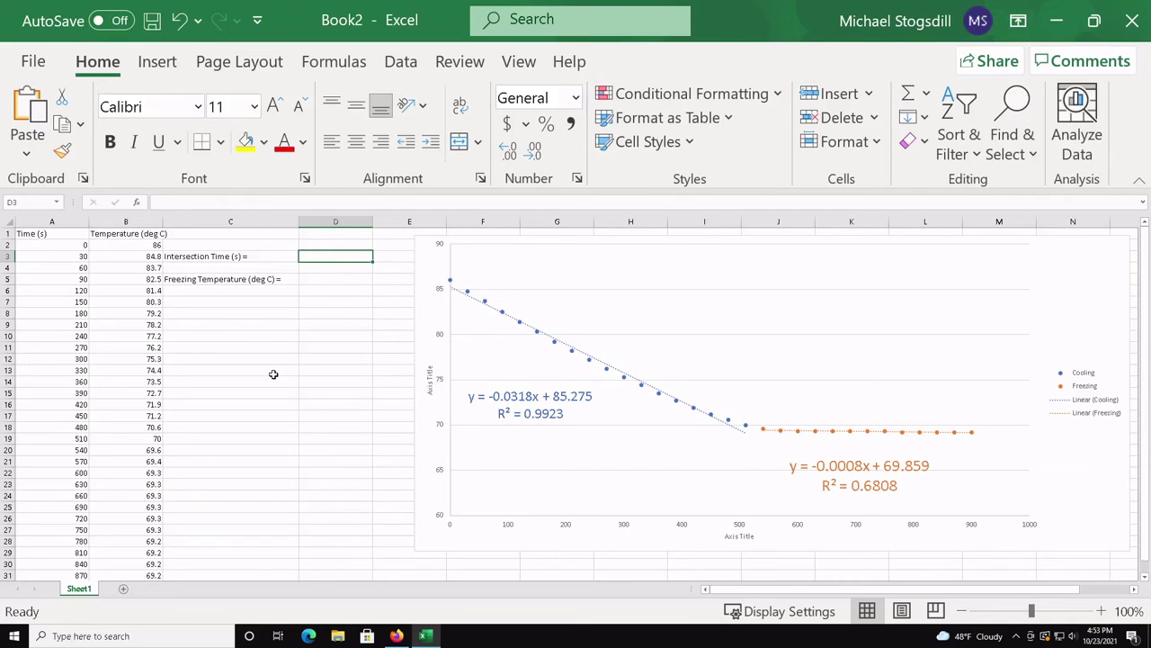
Enter =(69.859-85.275)/(-0.0318+0.0008) in D3, giving 497.2903226 s
text(=)
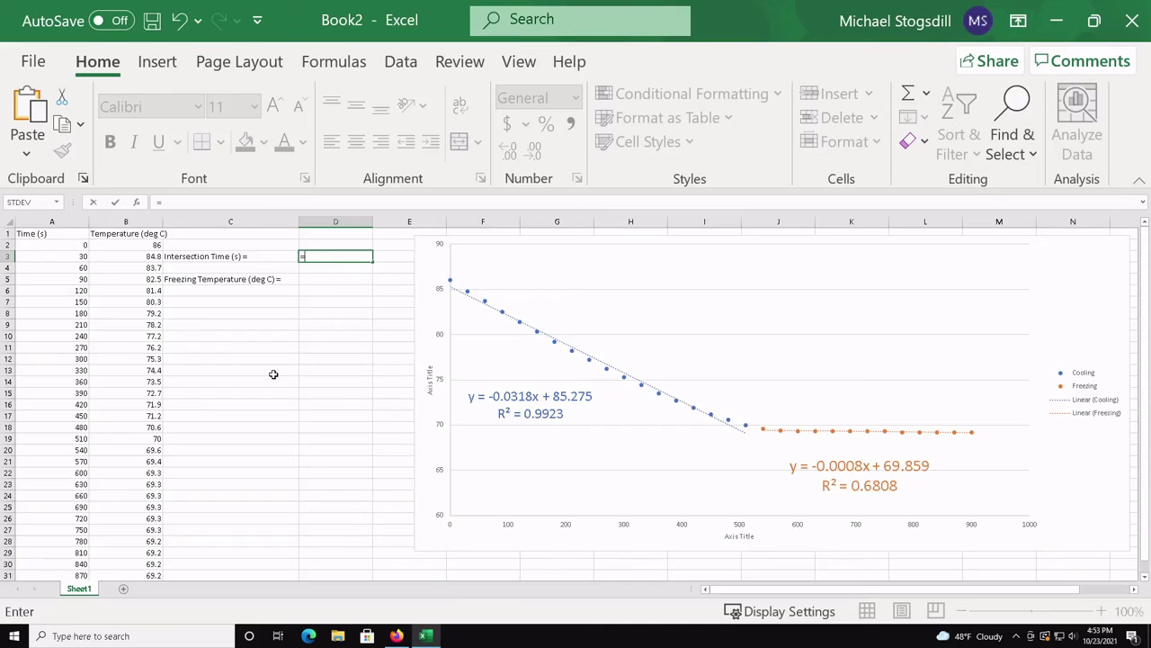
text((69.859-85.275)/(-0.0318+0.0008)
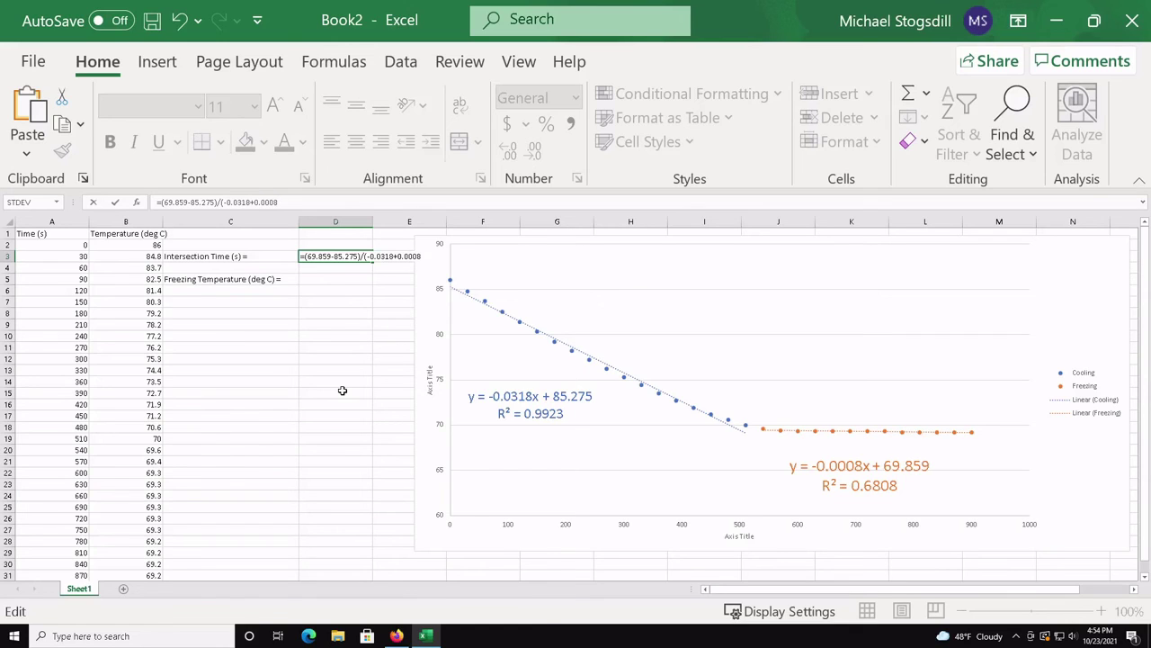
key(Return)
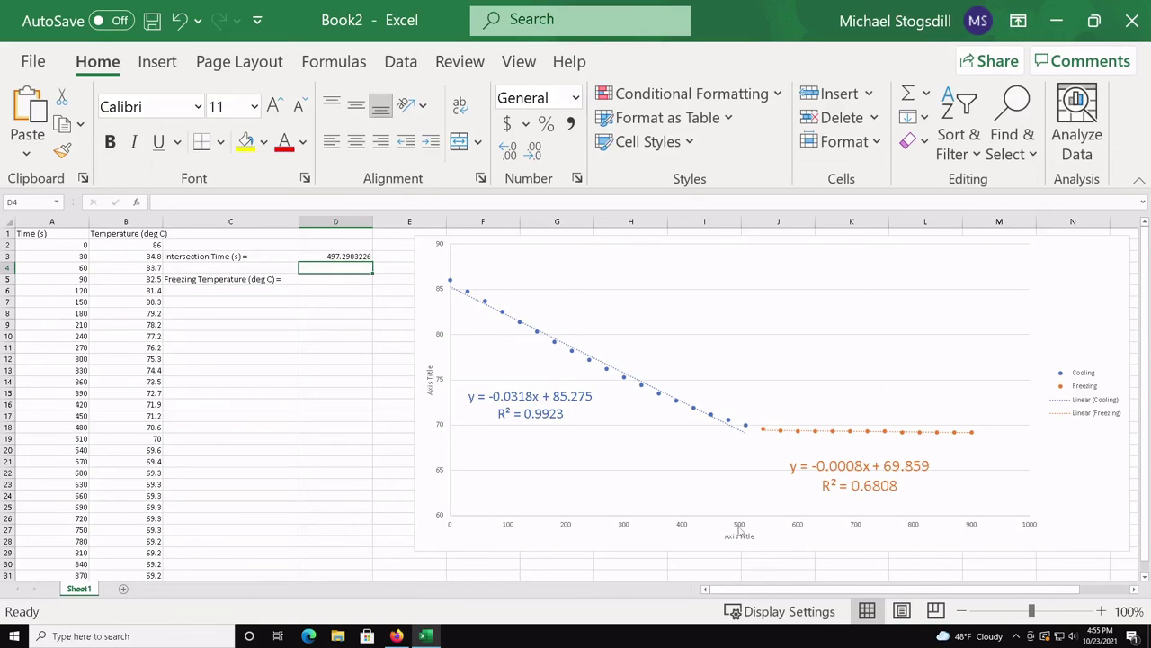
click(322, 277)
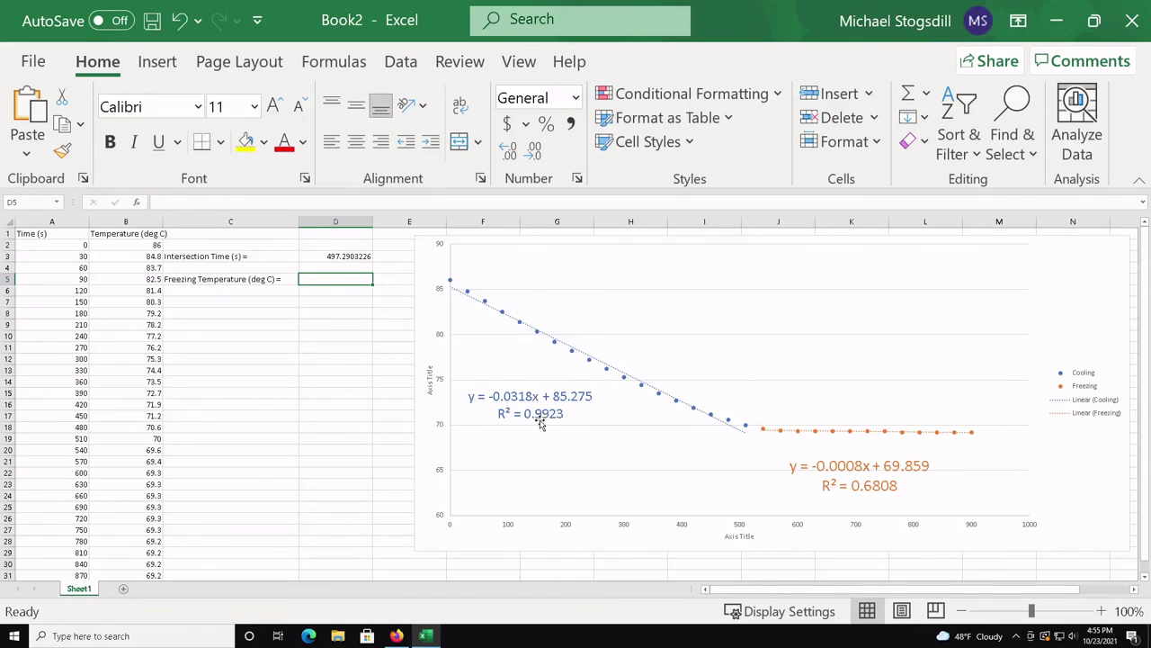
Enter =-0.0008*D3+69.859 in D5, giving a freezing temperature of 69.46116774 deg C
double_click(325, 280)
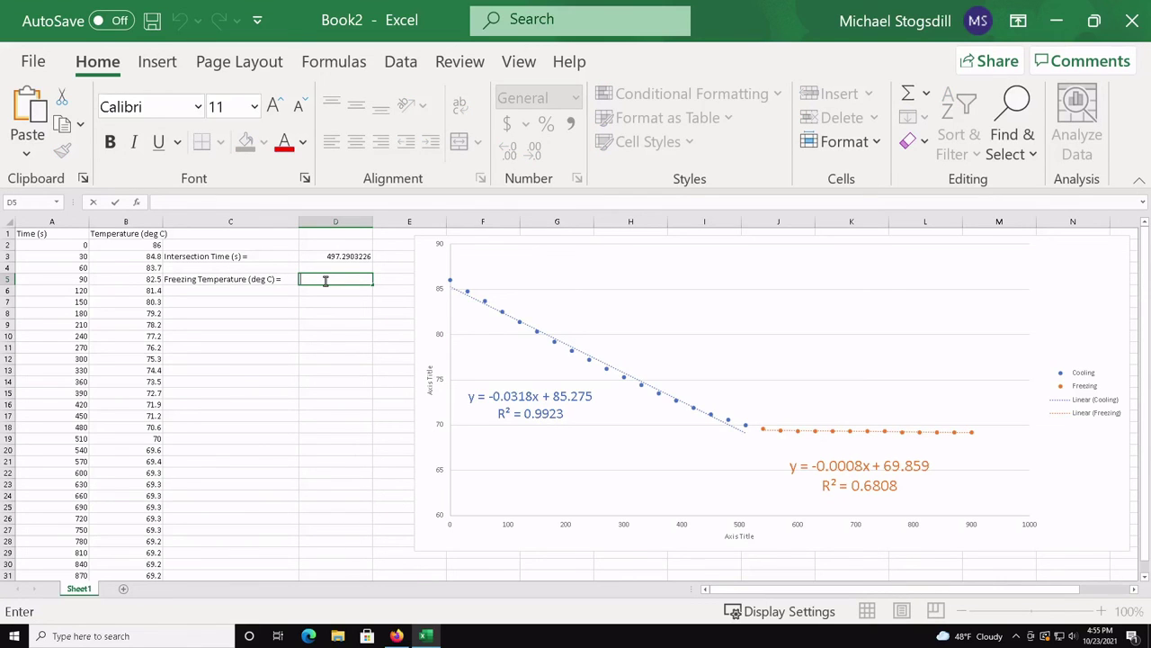
text(=)
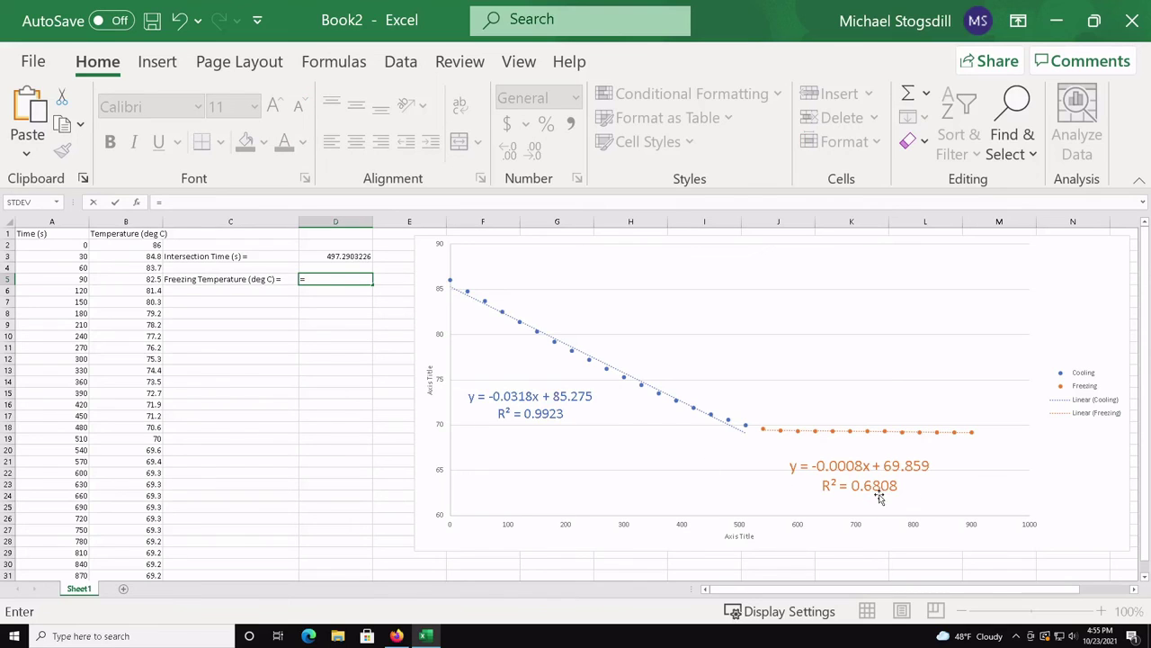
click(332, 281)
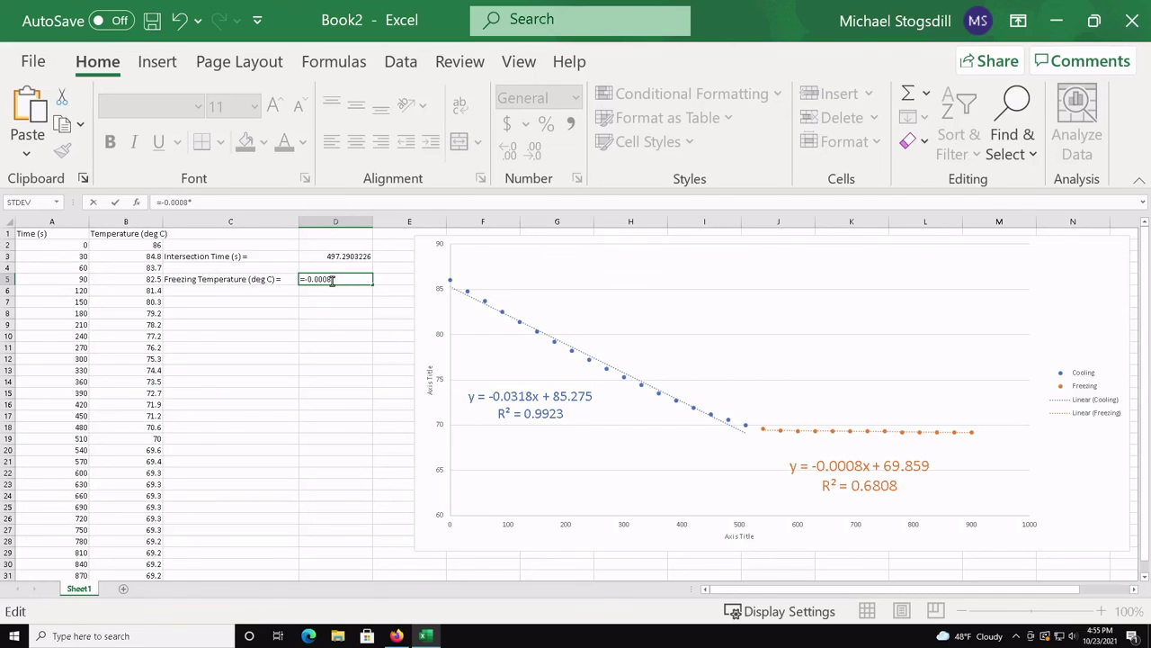
click(352, 255)
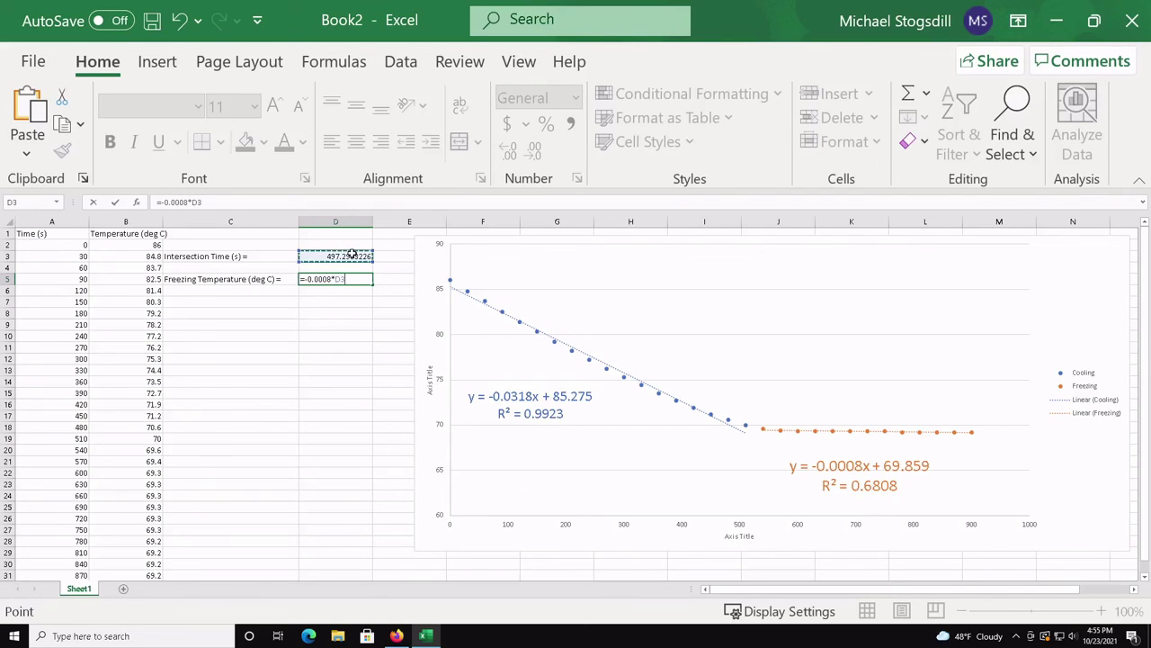
click(360, 278)
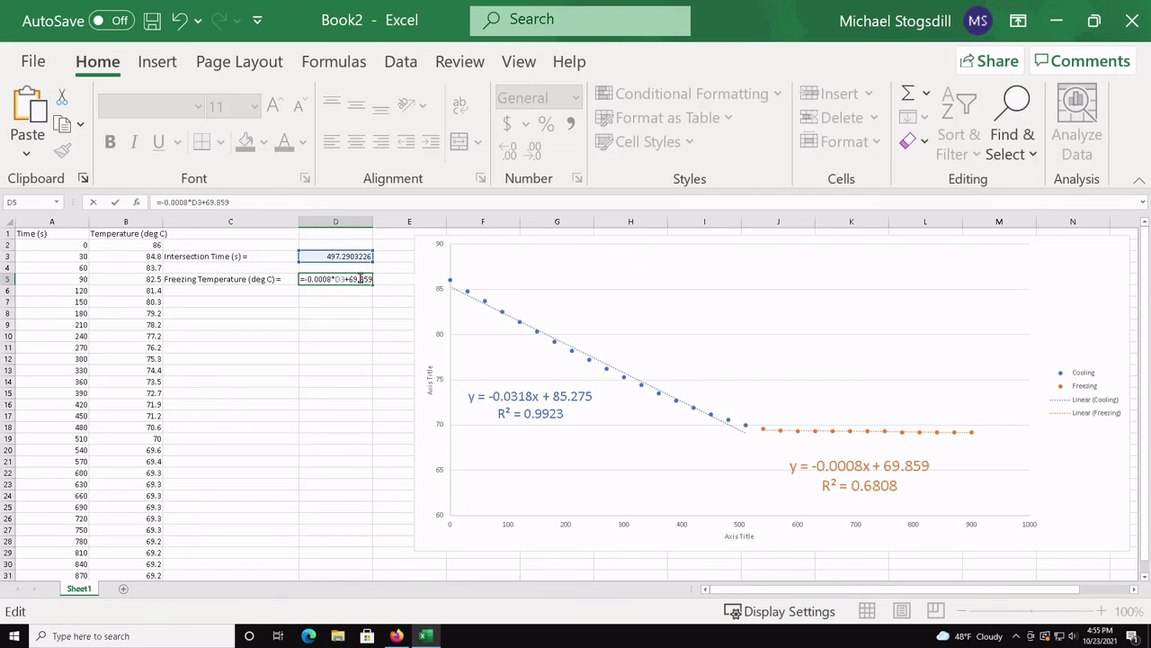
key(Return)
click(359, 279)
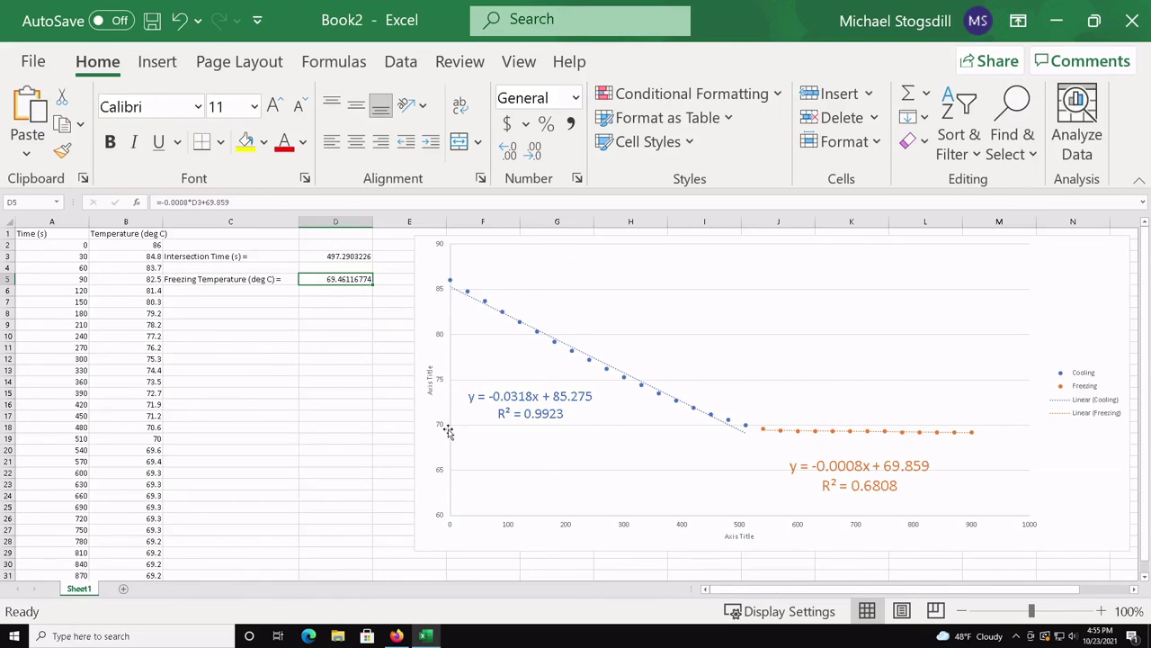
click(332, 335)
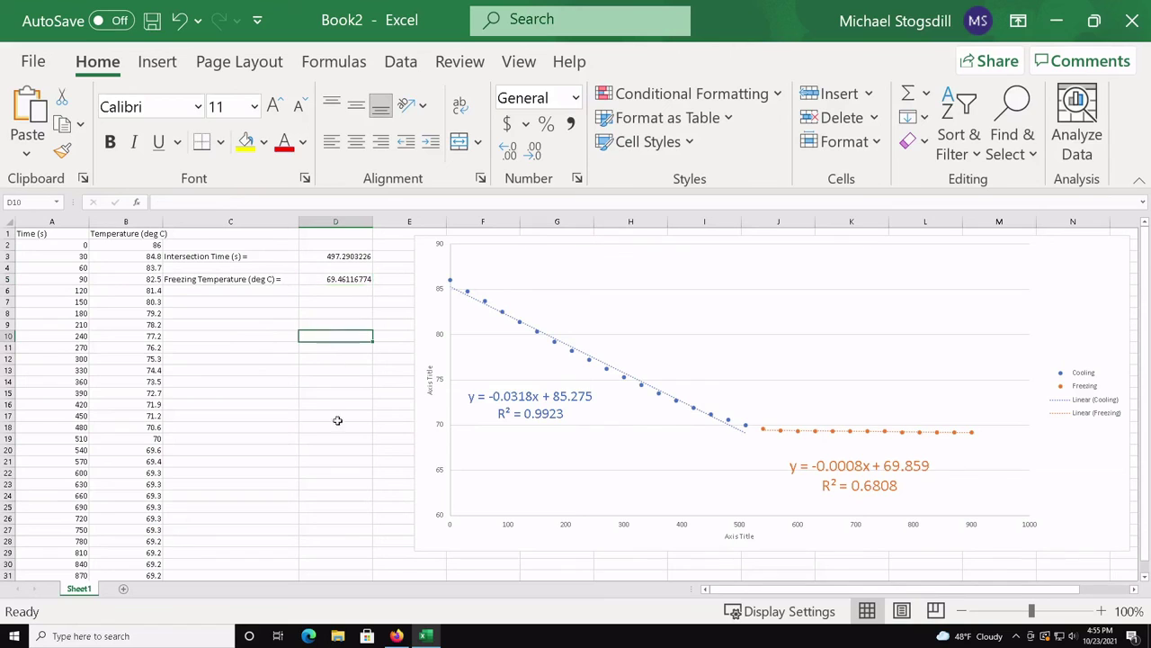
Bring back the Labflow report and review its molar-mass and calculation-upload sections
click(397, 635)
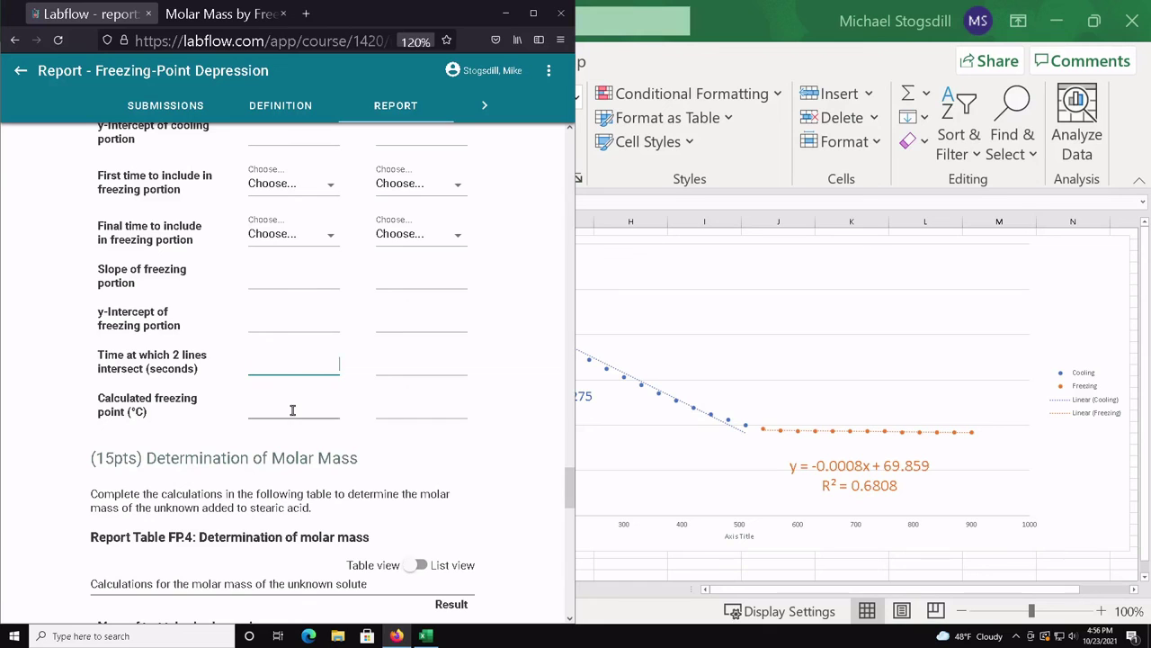
scroll(329, 500, down, 5)
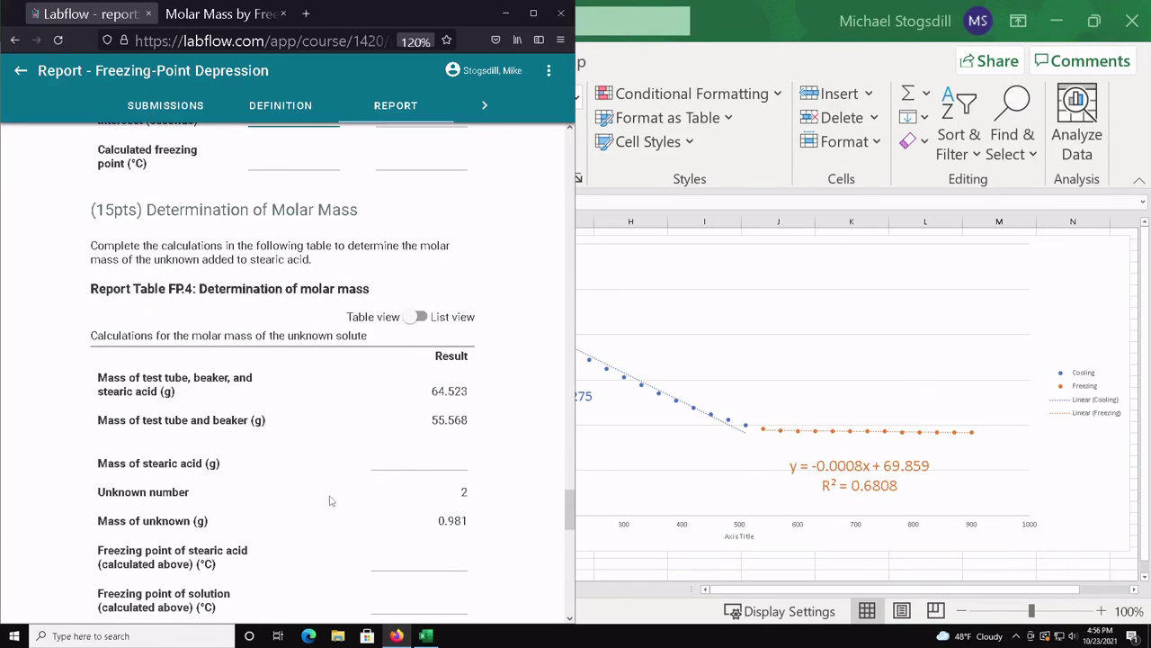
scroll(329, 501, down, 3)
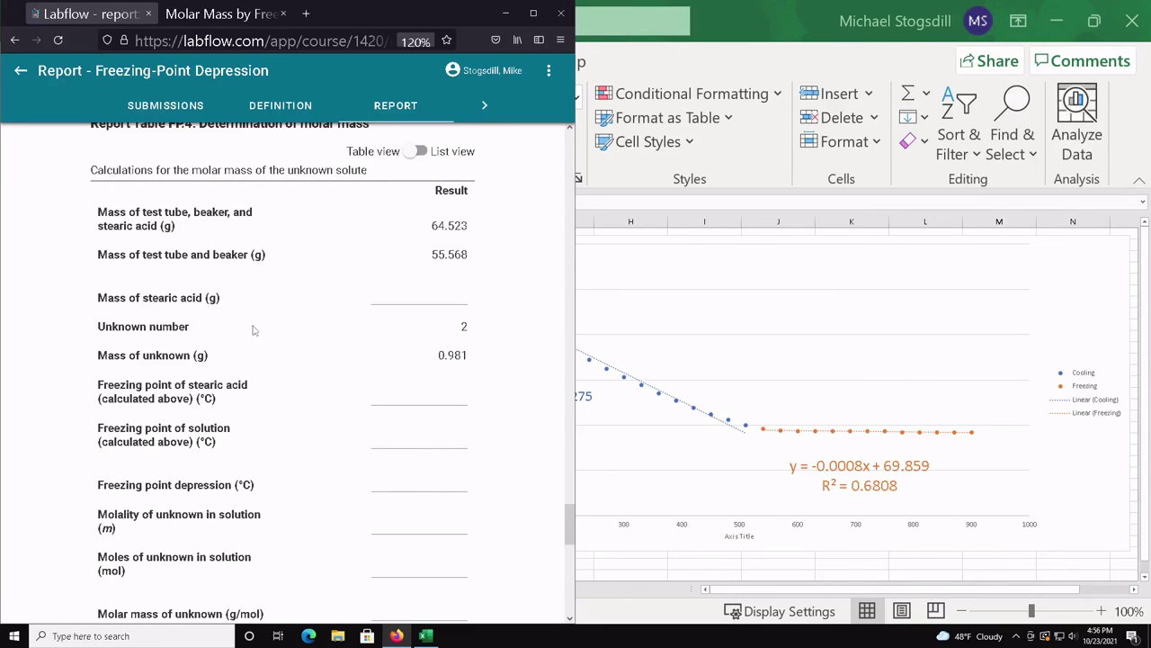
scroll(218, 423, down, 3)
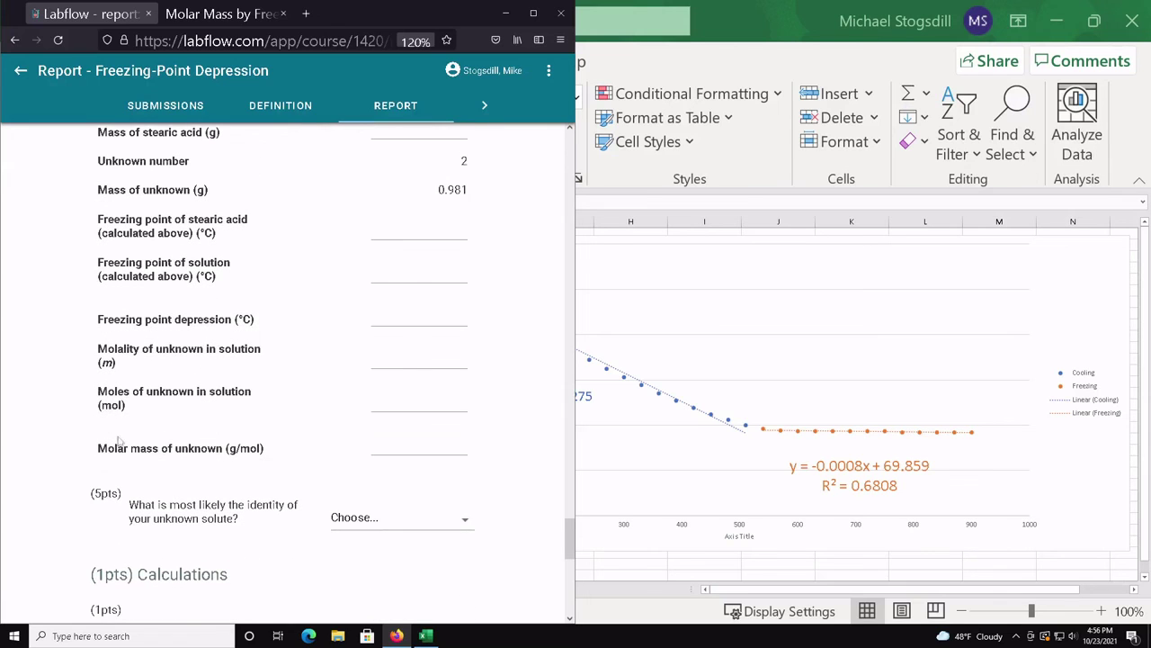
scroll(295, 538, down, 3)
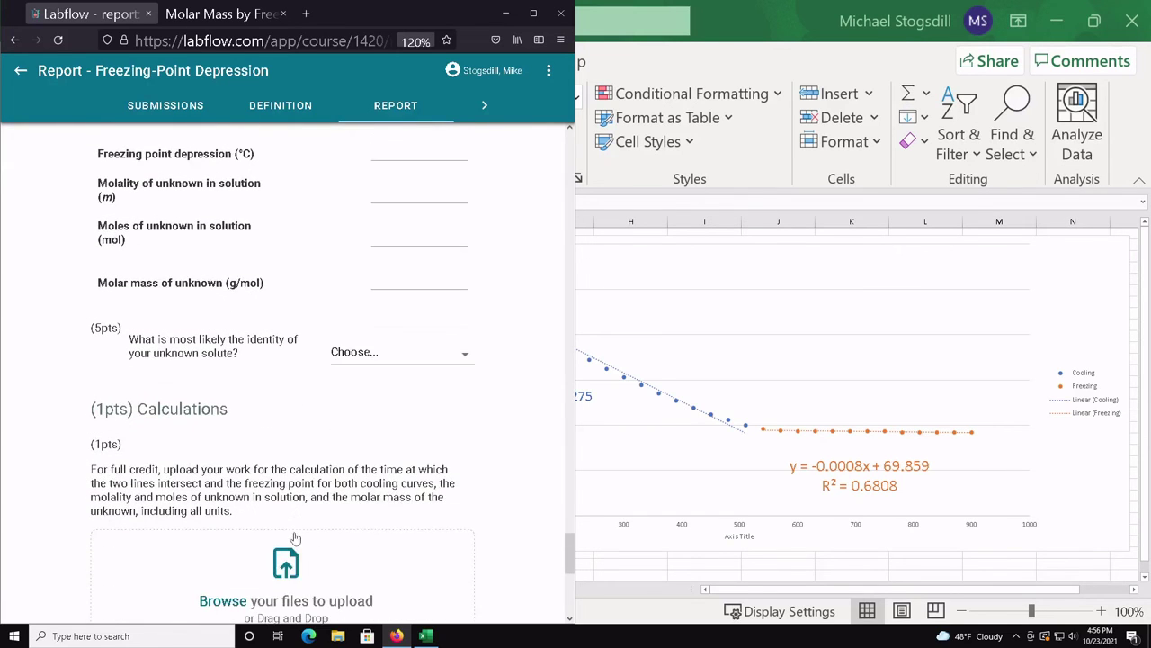
scroll(297, 536, down, 5)
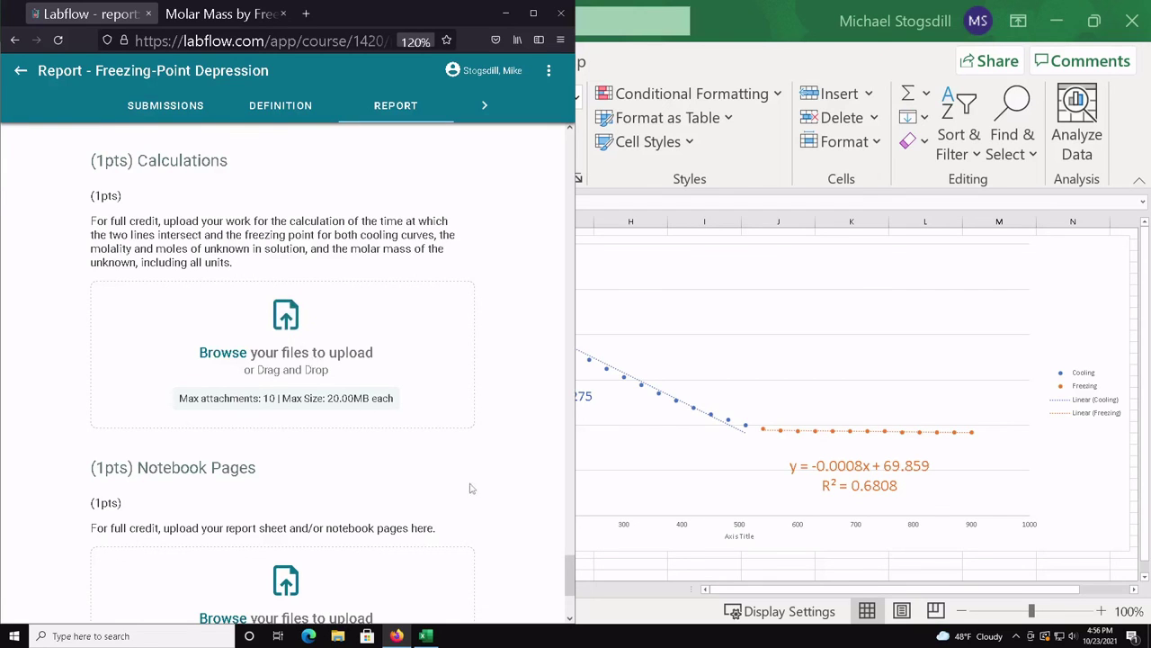
scroll(509, 491, up, 2)
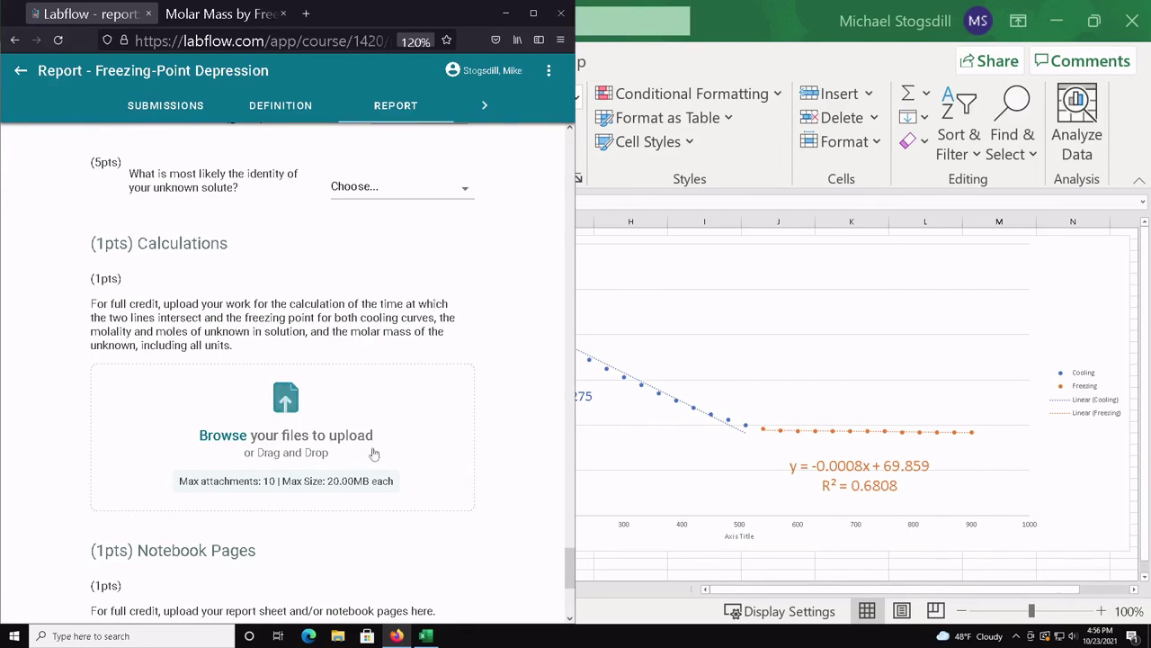
scroll(509, 461, up, 4)
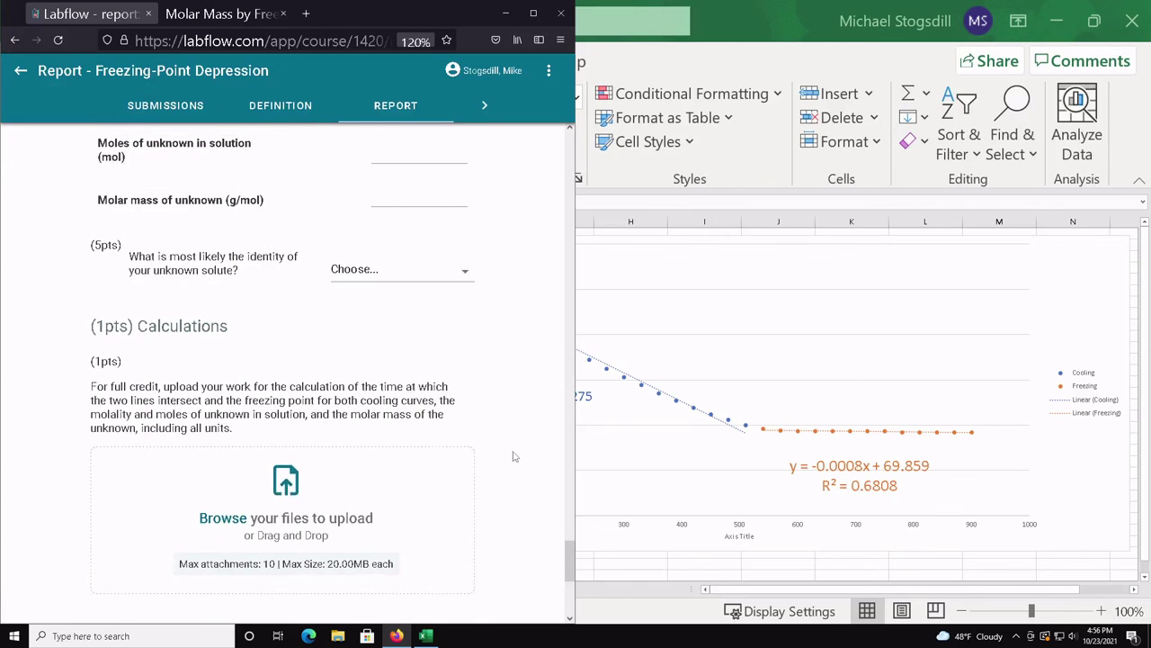
scroll(515, 457, down, 4)
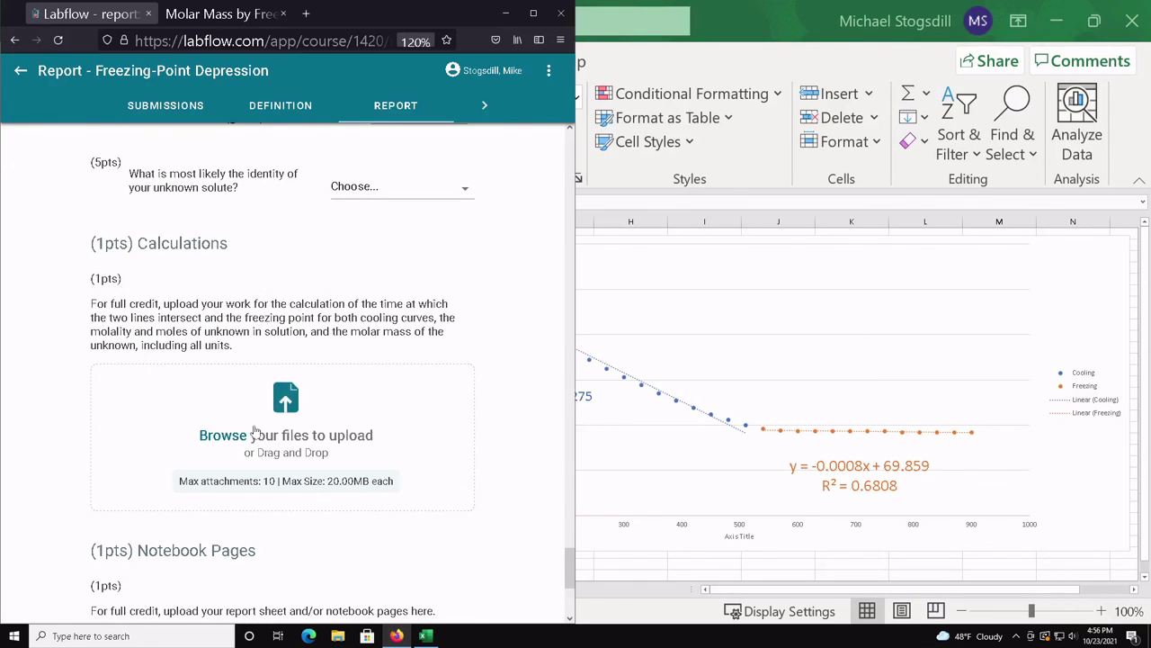
scroll(476, 389, up, 1)
scroll(476, 388, up, 7)
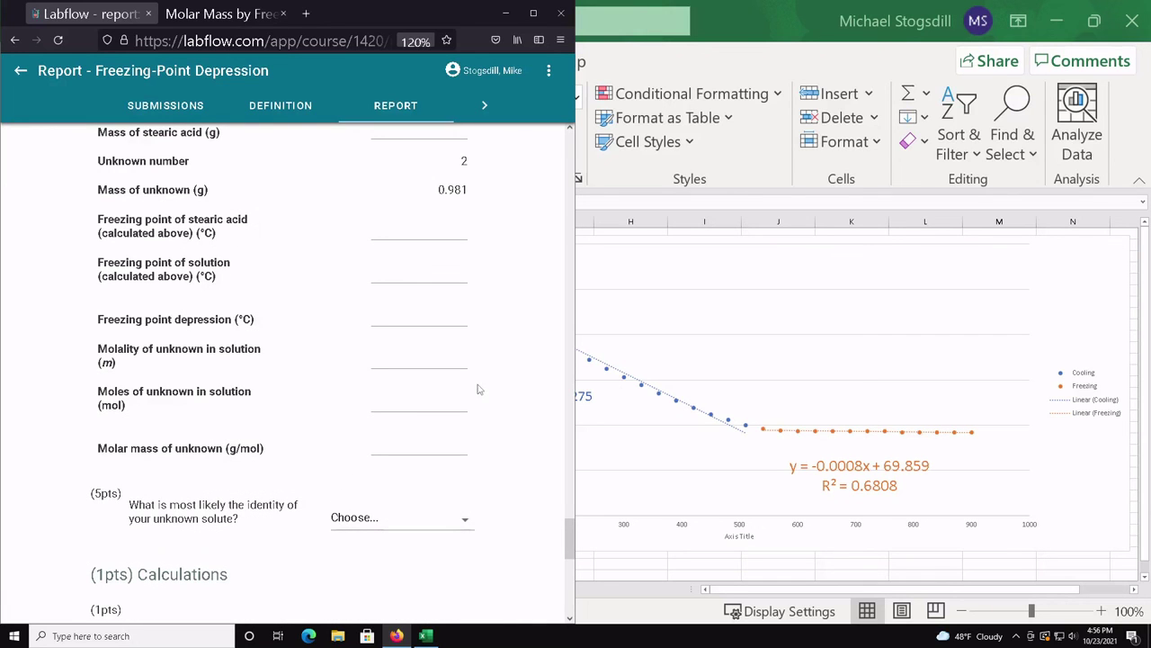
scroll(478, 389, up, 8)
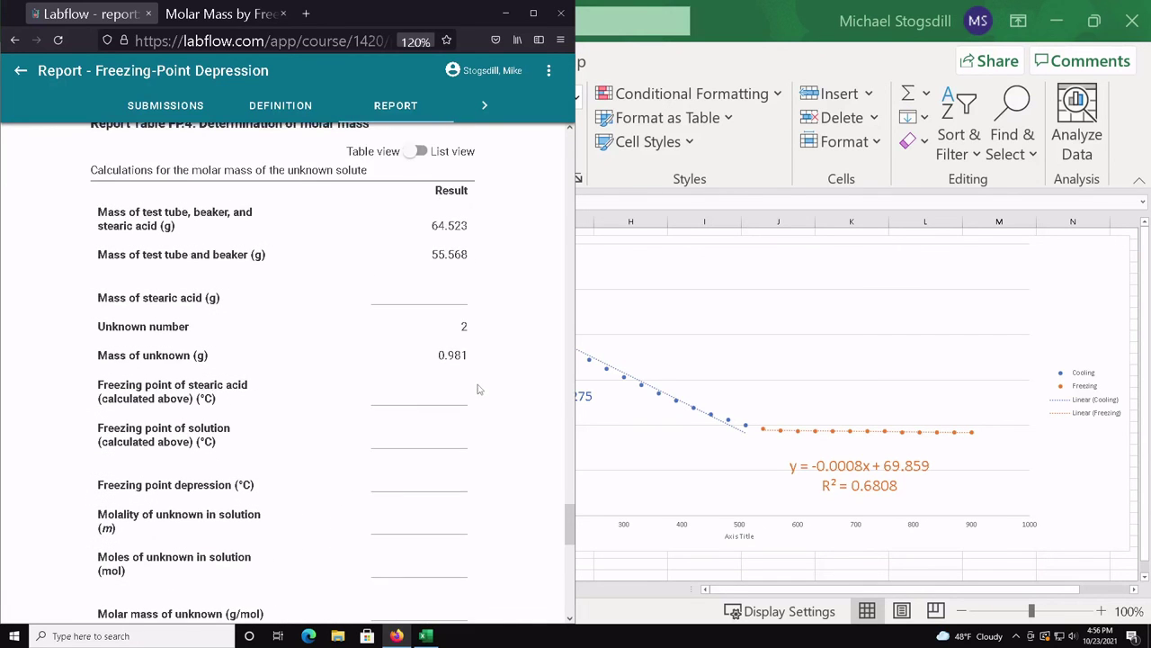
scroll(479, 388, up, 14)
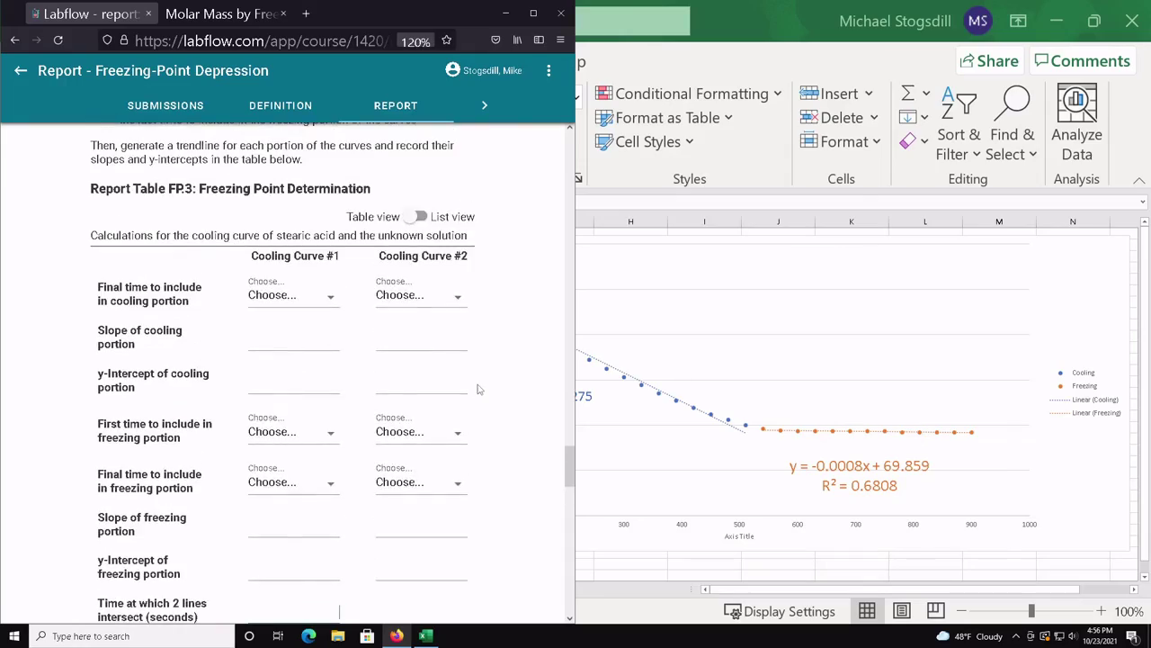
scroll(478, 389, up, 1)
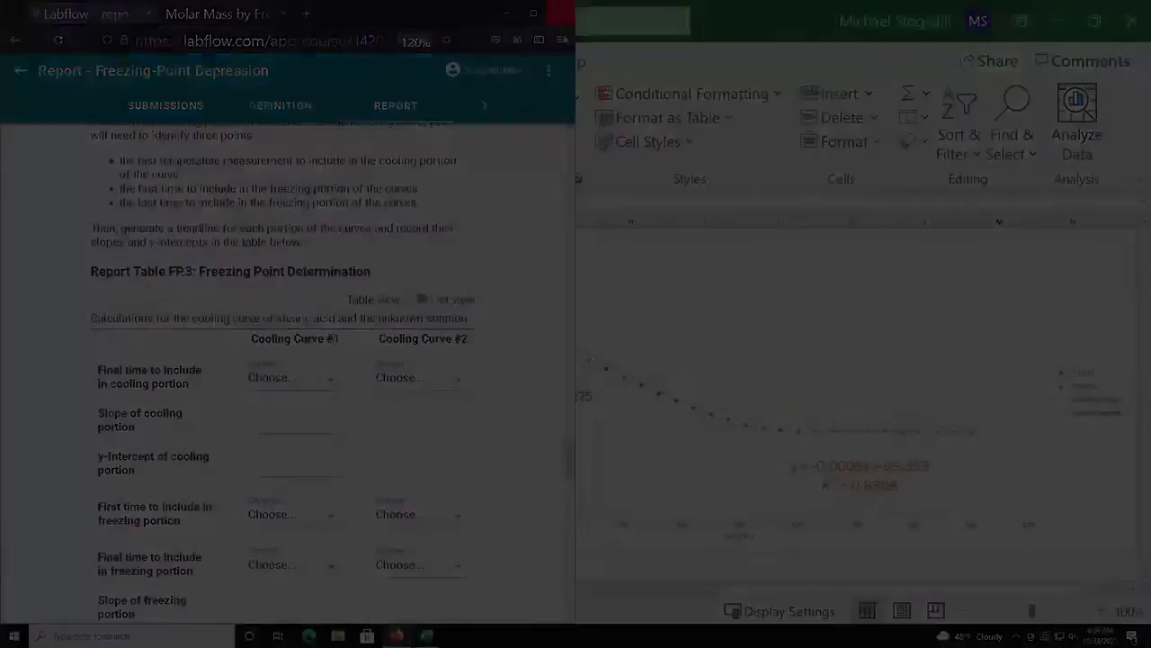